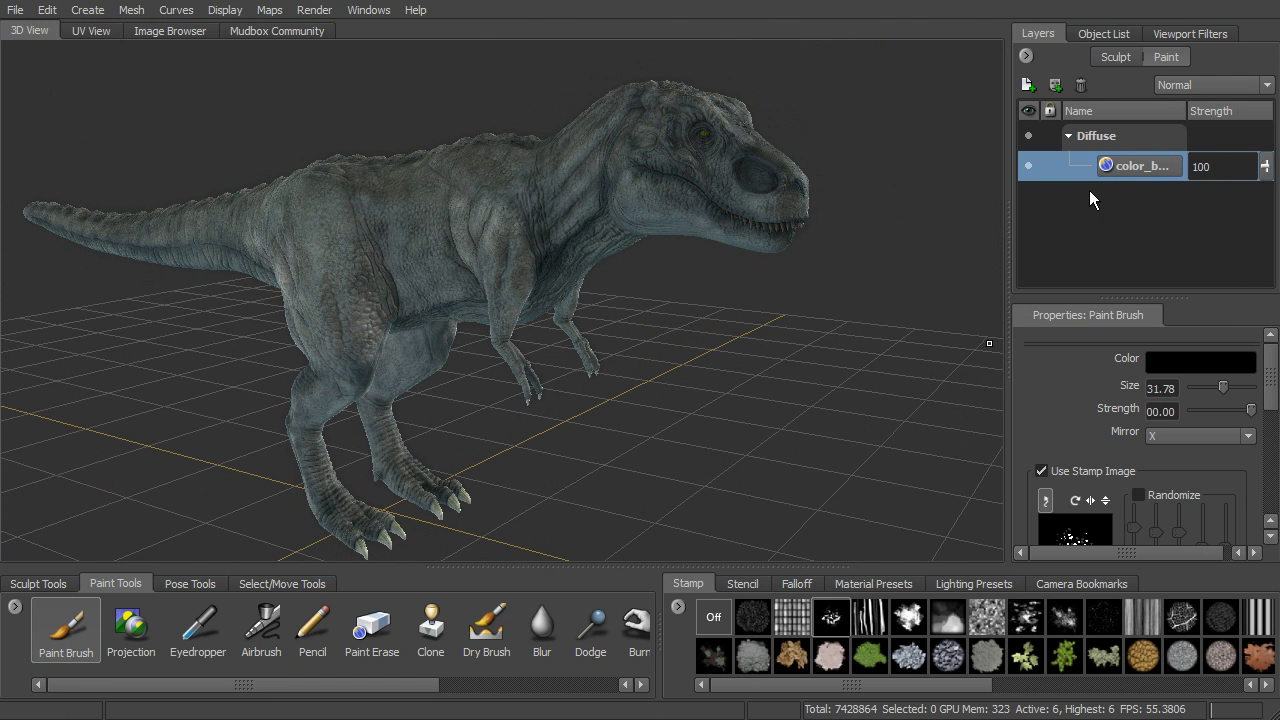
# Step: Create a new paint layer named Back_color in the Diffuse channel, at size 2048 and saved as TIFF [8 bit, RGBA]
pyautogui.keyDown('alt'); pyautogui.moveTo(868, 309); pyautogui.dragTo(961, 244); pyautogui.keyUp('alt')
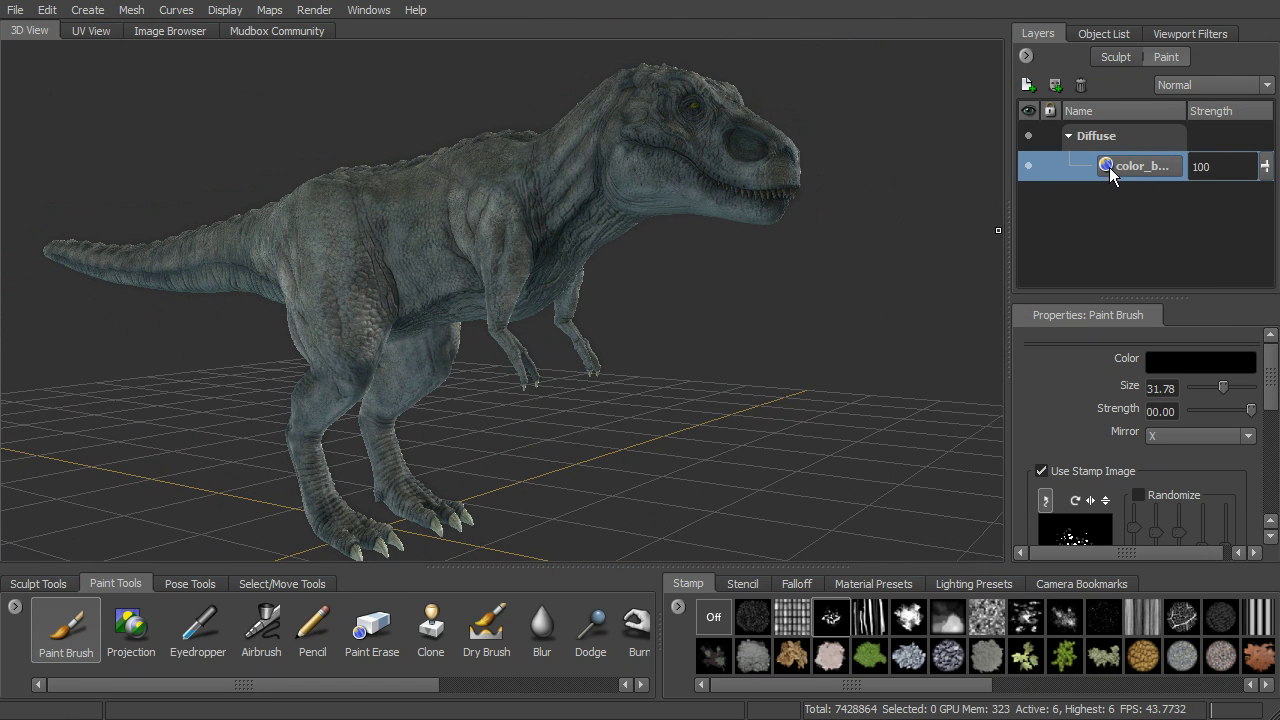
pyautogui.keyDown('alt'); pyautogui.moveTo(873, 270); pyautogui.dragTo(890, 342, button='right'); pyautogui.keyUp('alt')
pyautogui.keyDown('alt'); pyautogui.moveTo(890, 342); pyautogui.dragTo(994, 266); pyautogui.keyUp('alt')
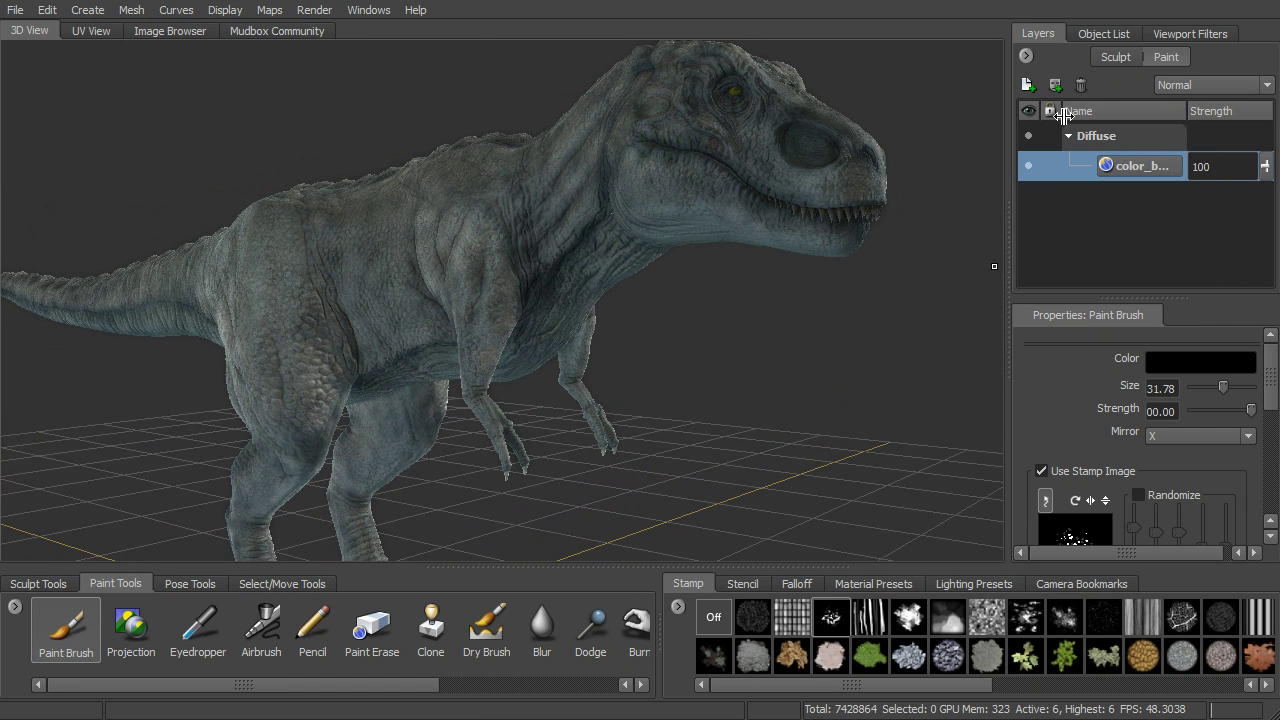
pyautogui.click(1025, 56)
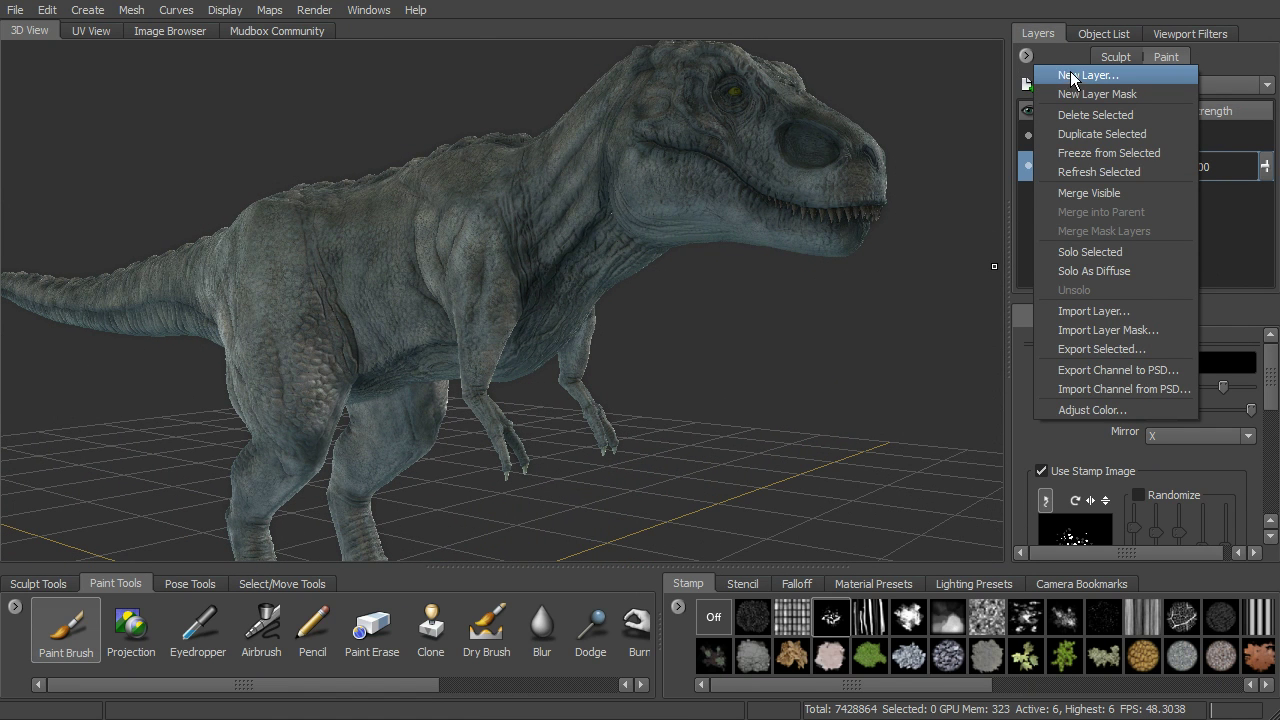
pyautogui.click(1071, 77)
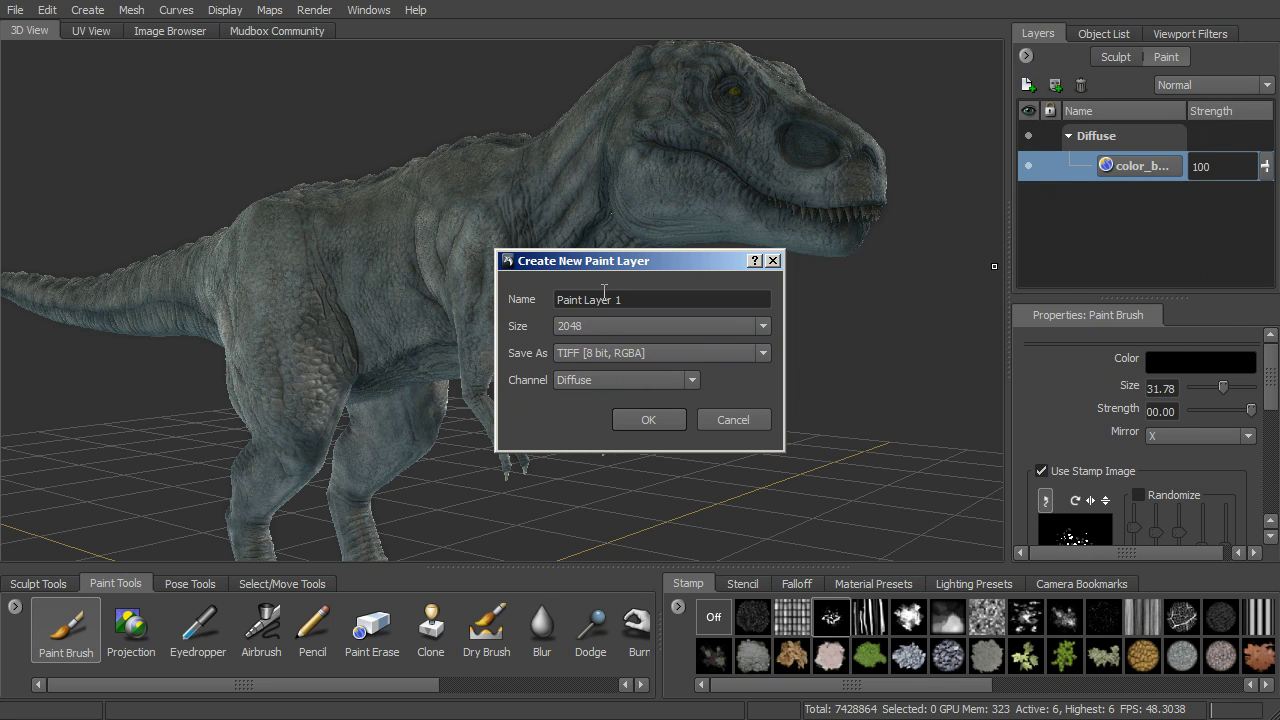
pyautogui.moveTo(575, 261); pyautogui.dragTo(688, 262)
pyautogui.moveTo(770, 297); pyautogui.dragTo(632, 297)
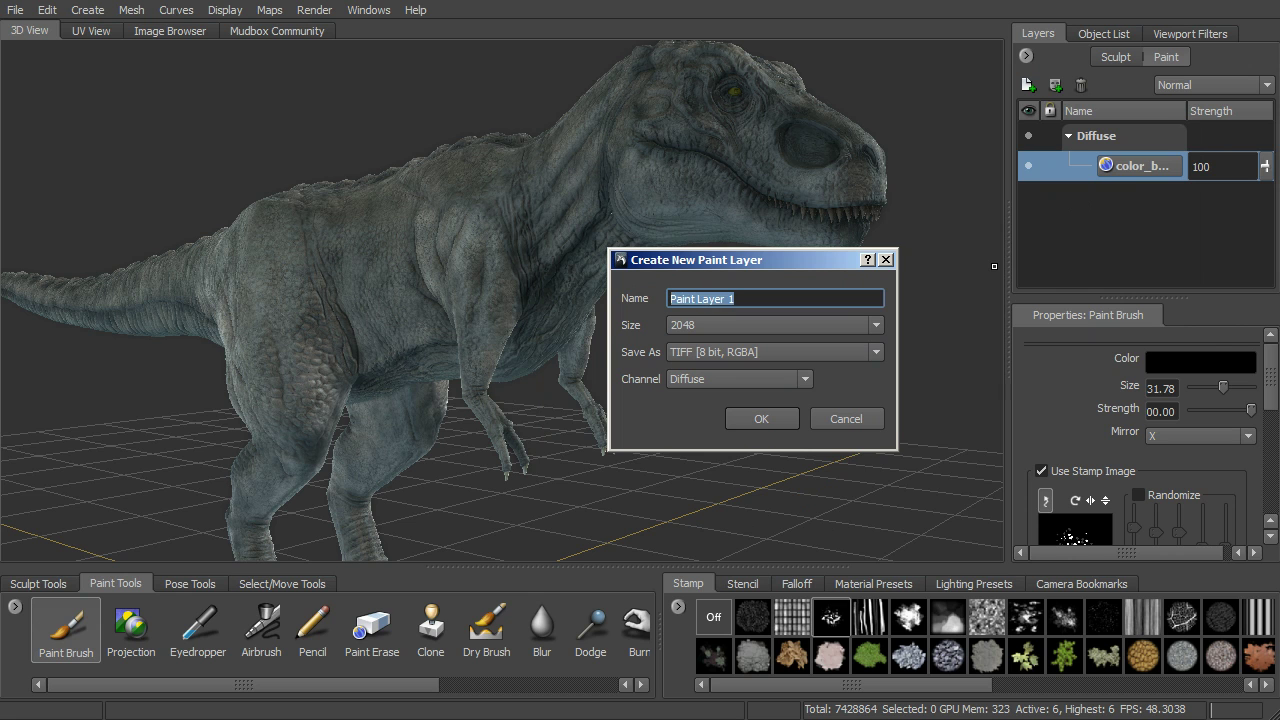
pyautogui.write('Back_color')
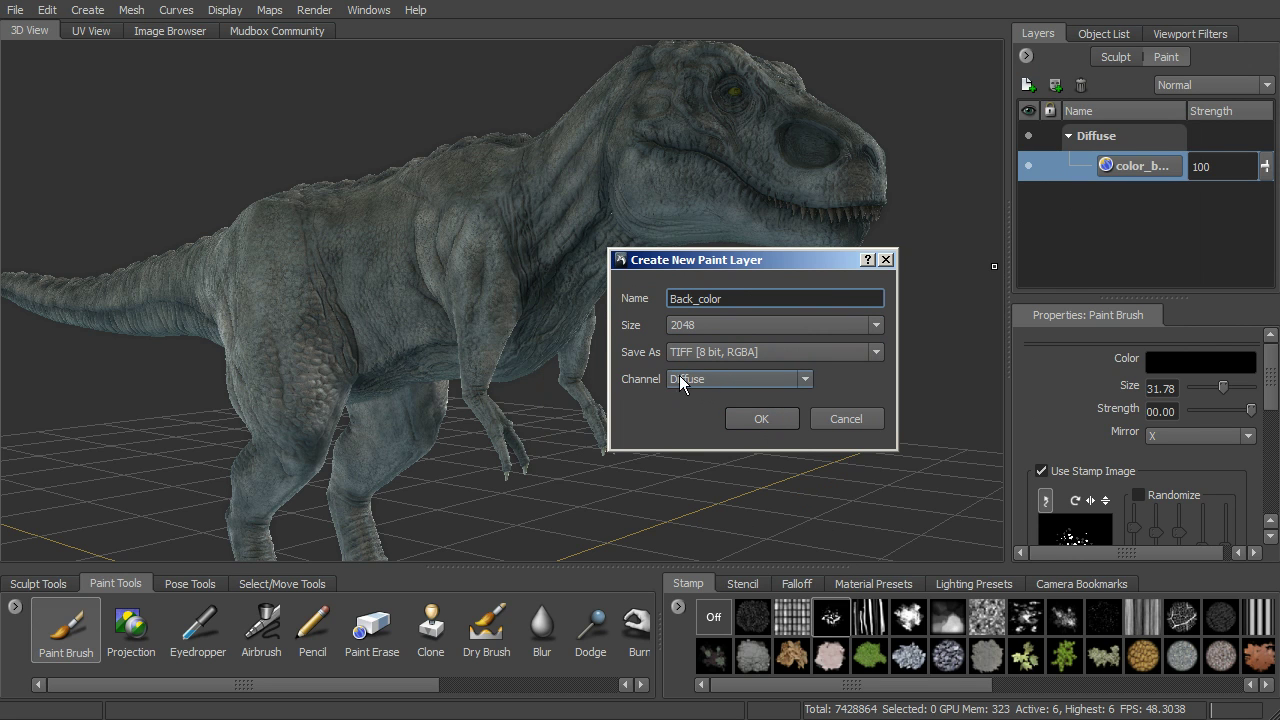
pyautogui.click(742, 416)
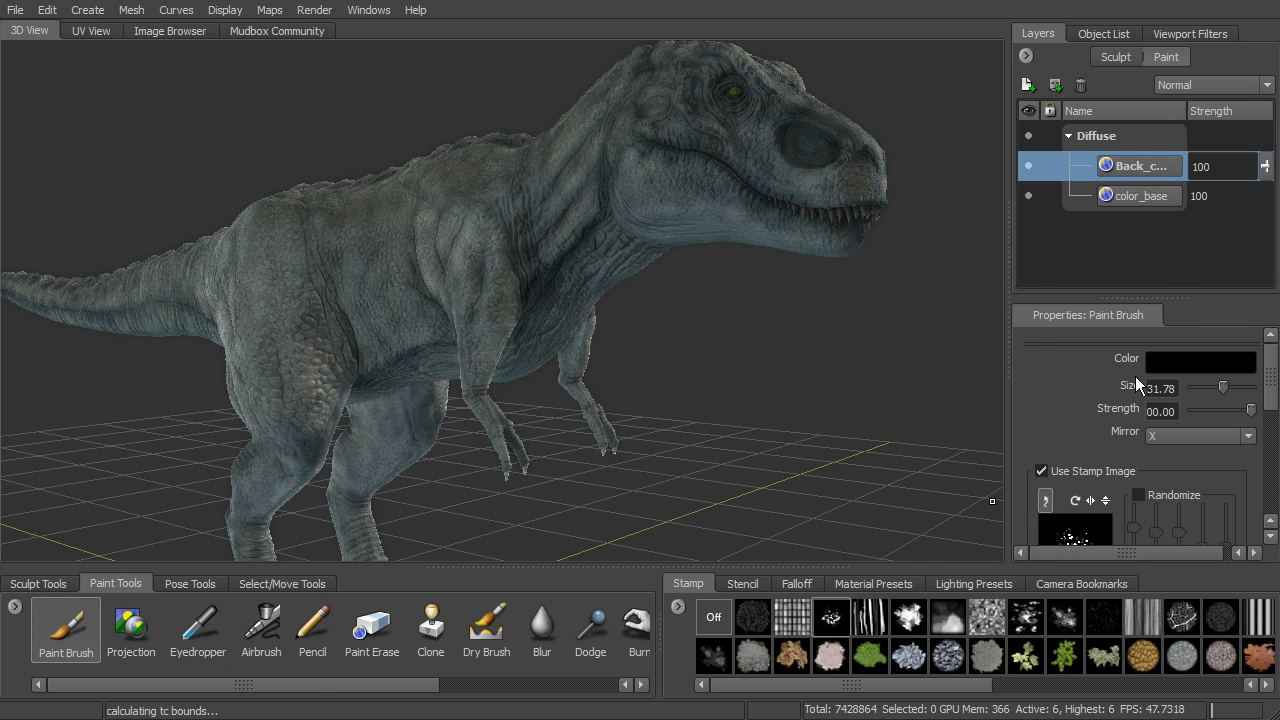
# Step: Set the Paint Brush colour to dark red (H 7, S 0.929, V 0.659) and disable its stamp image
pyautogui.click(1177, 364)
pyautogui.click(987, 452)
pyautogui.moveTo(907, 459); pyautogui.dragTo(938, 468)
pyautogui.click(1050, 478)
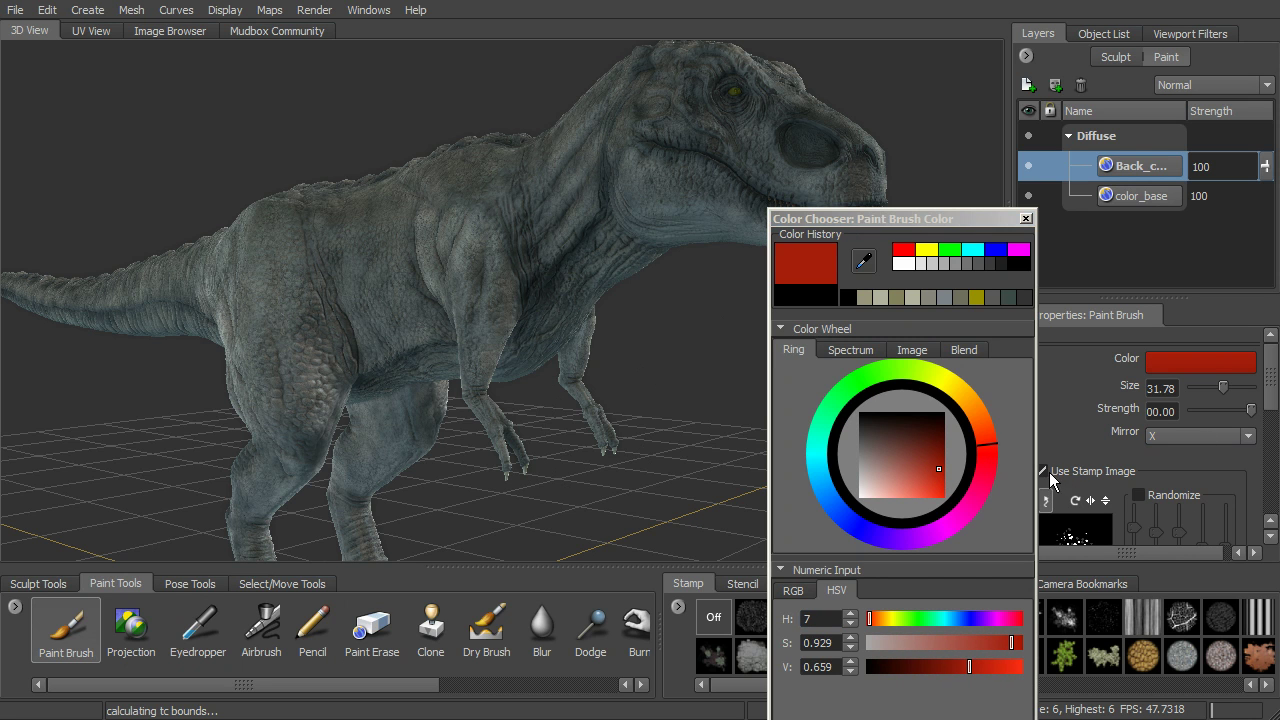
pyautogui.moveTo(999, 224); pyautogui.dragTo(1026, 106)
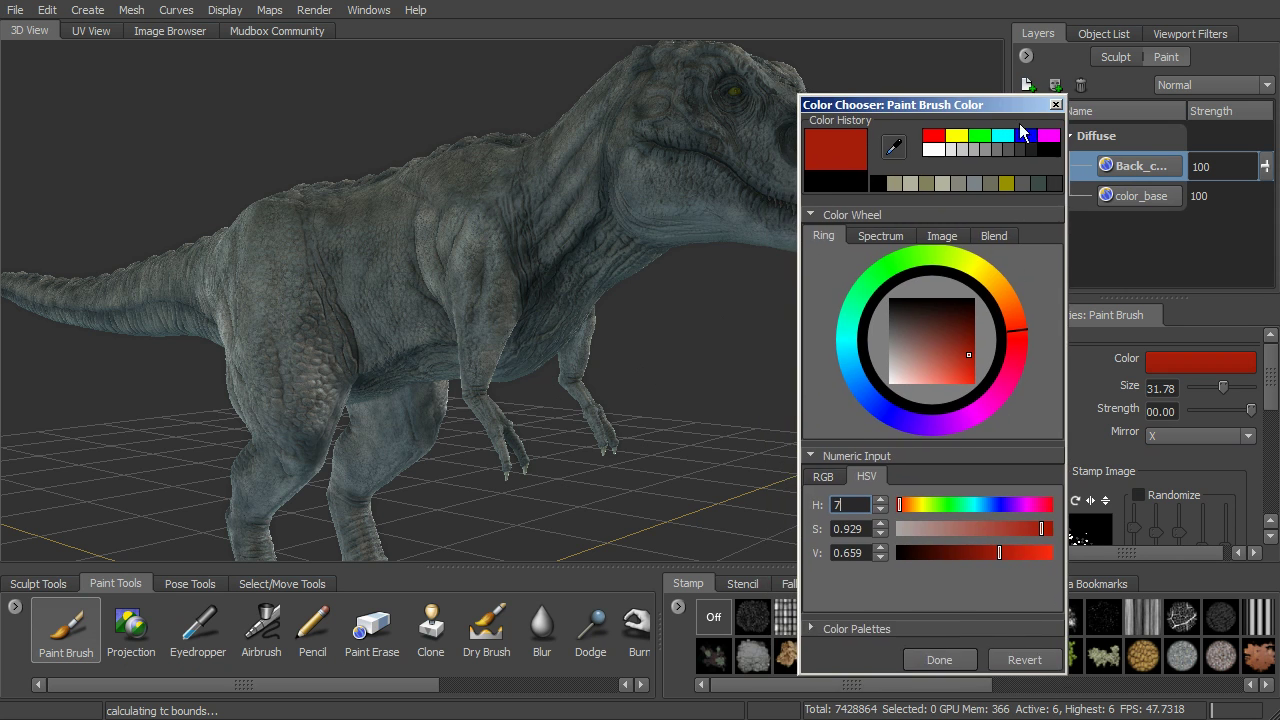
pyautogui.click(962, 663)
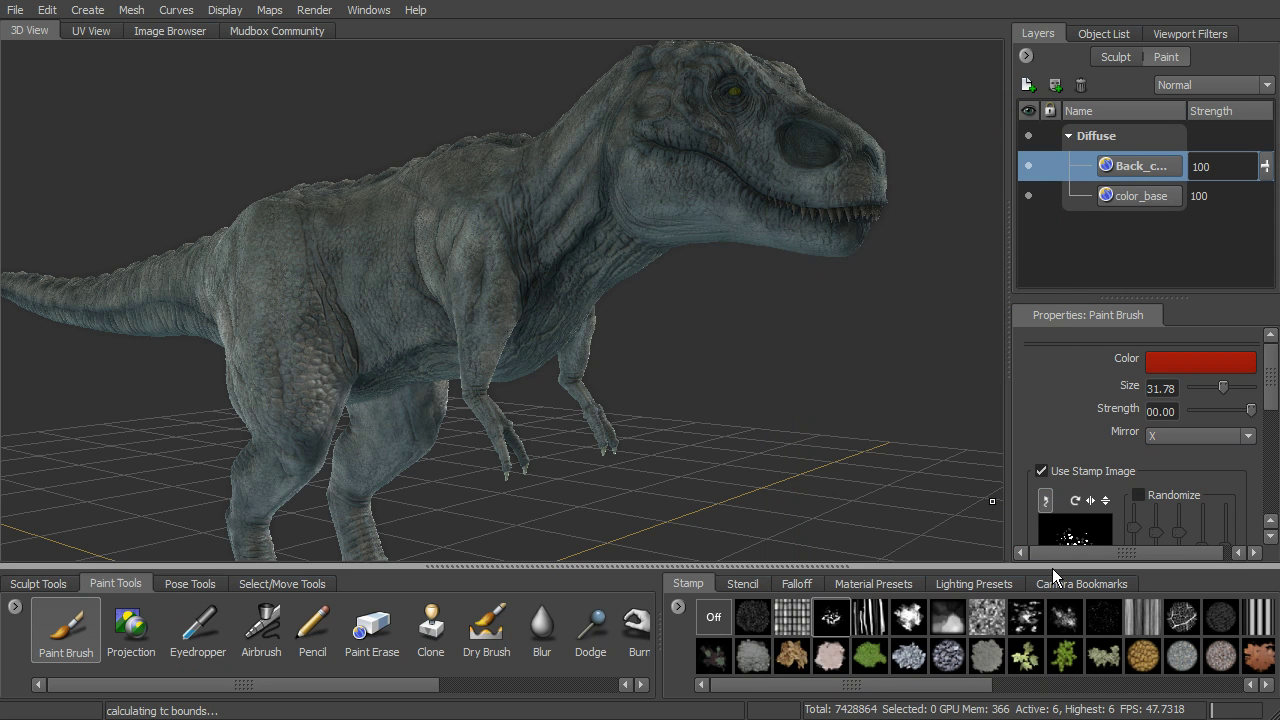
pyautogui.click(1043, 473)
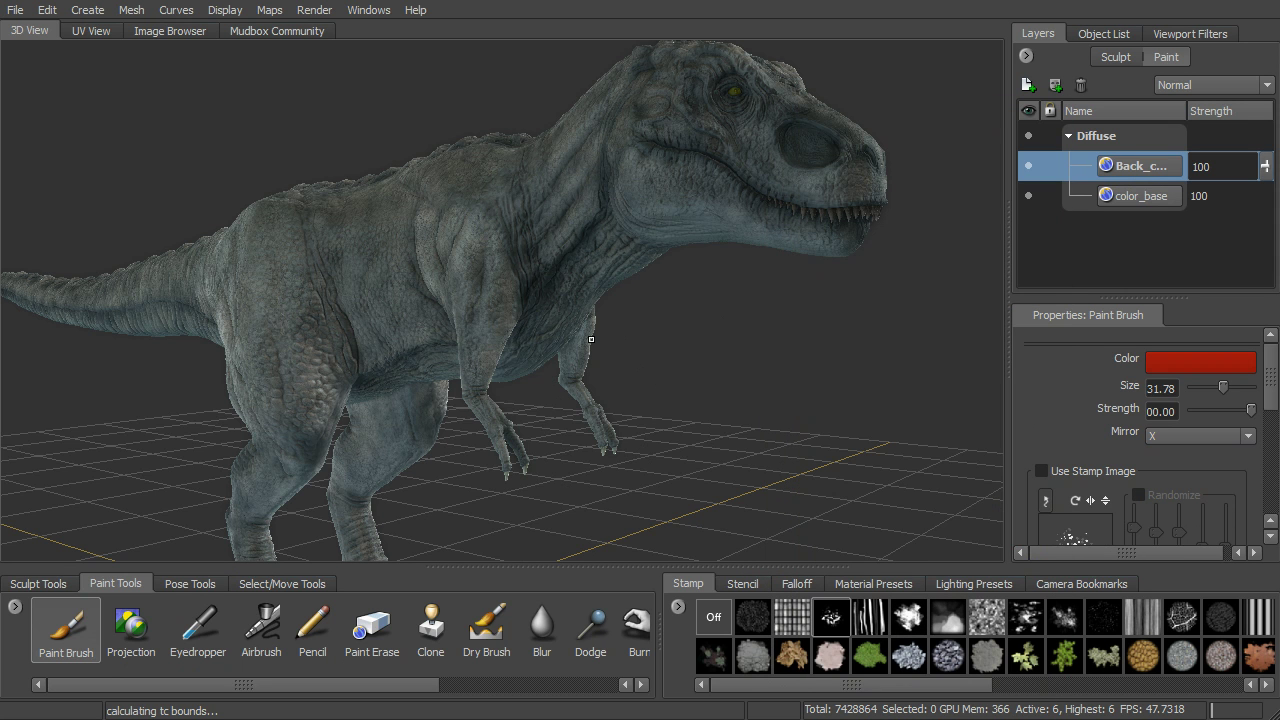
# Step: Paint red over the dinosaur's neck and along its spine to the hips, with patches reaching down the flank
pyautogui.moveTo(622, 334)
pyautogui.keyDown('alt'); pyautogui.mouseDown()
pyautogui.moveTo(662, 386)
pyautogui.moveTo(706, 348)
pyautogui.mouseUp(); pyautogui.keyUp('alt')
pyautogui.moveTo(490, 229)
pyautogui.mouseDown()
pyautogui.moveTo(634, 192)
pyautogui.moveTo(694, 157)
pyautogui.mouseUp()
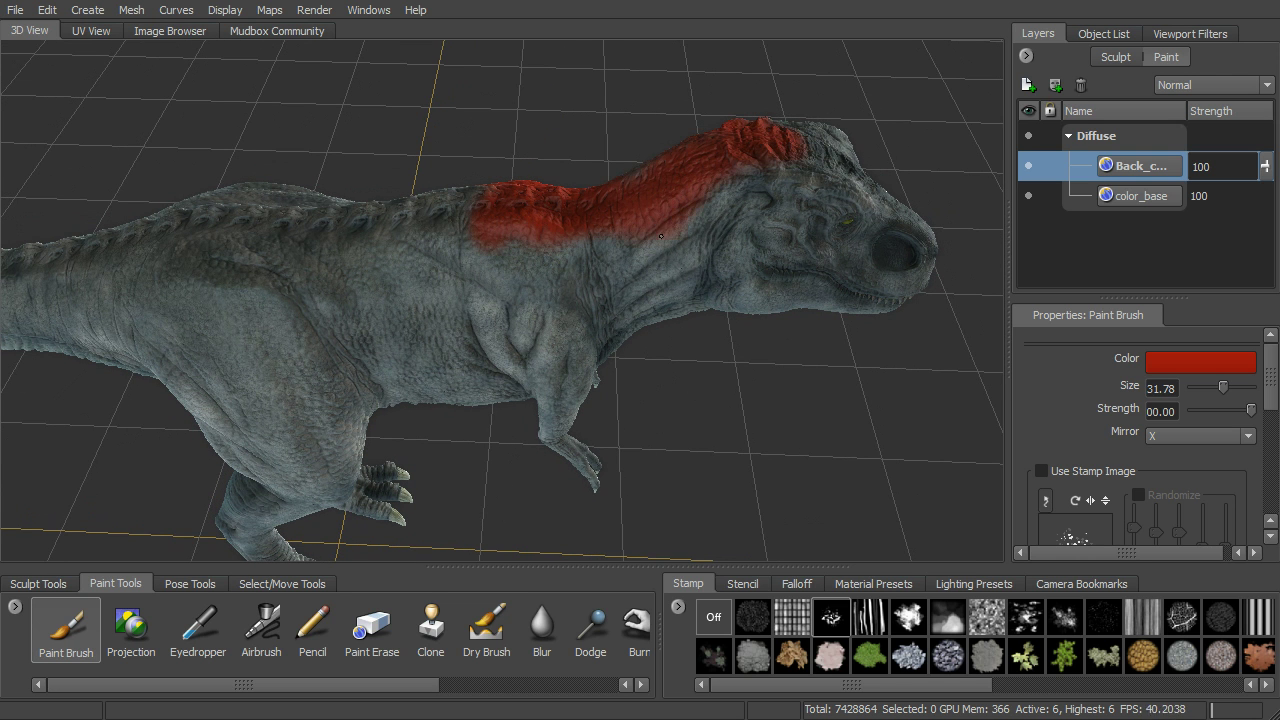
pyautogui.moveTo(666, 227); pyautogui.dragTo(615, 208)
pyautogui.moveTo(532, 203)
pyautogui.mouseDown()
pyautogui.moveTo(446, 226)
pyautogui.moveTo(418, 278)
pyautogui.moveTo(392, 220)
pyautogui.moveTo(367, 283)
pyautogui.moveTo(310, 215)
pyautogui.moveTo(252, 265)
pyautogui.moveTo(245, 215)
pyautogui.moveTo(184, 228)
pyautogui.mouseUp()
# Step: Continue the red paint from the hips along the upper side of the tail
pyautogui.keyDown('alt'); pyautogui.moveTo(356, 286); pyautogui.dragTo(566, 304, button='middle'); pyautogui.keyUp('alt')
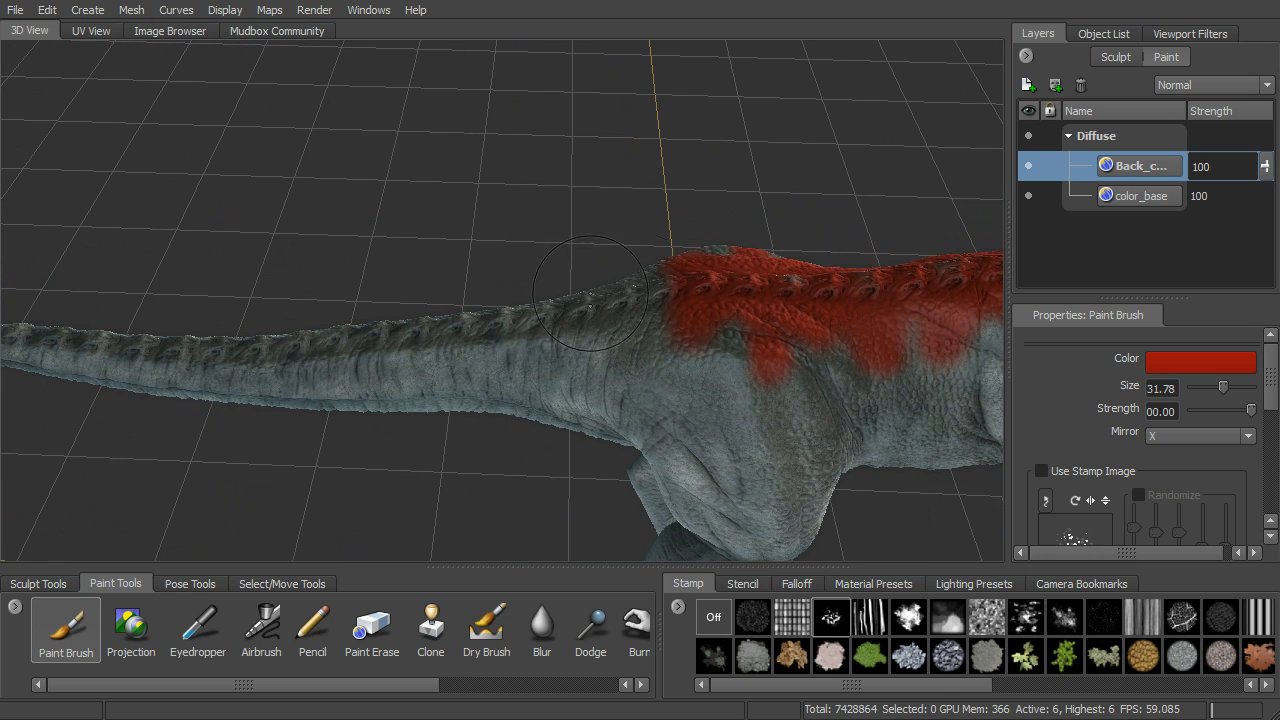
pyautogui.moveTo(656, 288)
pyautogui.mouseDown()
pyautogui.moveTo(622, 305)
pyautogui.moveTo(655, 325)
pyautogui.moveTo(562, 322)
pyautogui.moveTo(375, 347)
pyautogui.moveTo(394, 357)
pyautogui.moveTo(196, 352)
pyautogui.mouseUp()
pyautogui.keyDown('alt'); pyautogui.moveTo(250, 358); pyautogui.dragTo(401, 364); pyautogui.keyUp('alt')
pyautogui.moveTo(300, 372); pyautogui.dragTo(198, 348)
pyautogui.moveTo(374, 352)
pyautogui.keyDown('alt'); pyautogui.mouseDown()
pyautogui.moveTo(505, 402)
pyautogui.moveTo(553, 368)
pyautogui.mouseUp(); pyautogui.keyUp('alt')
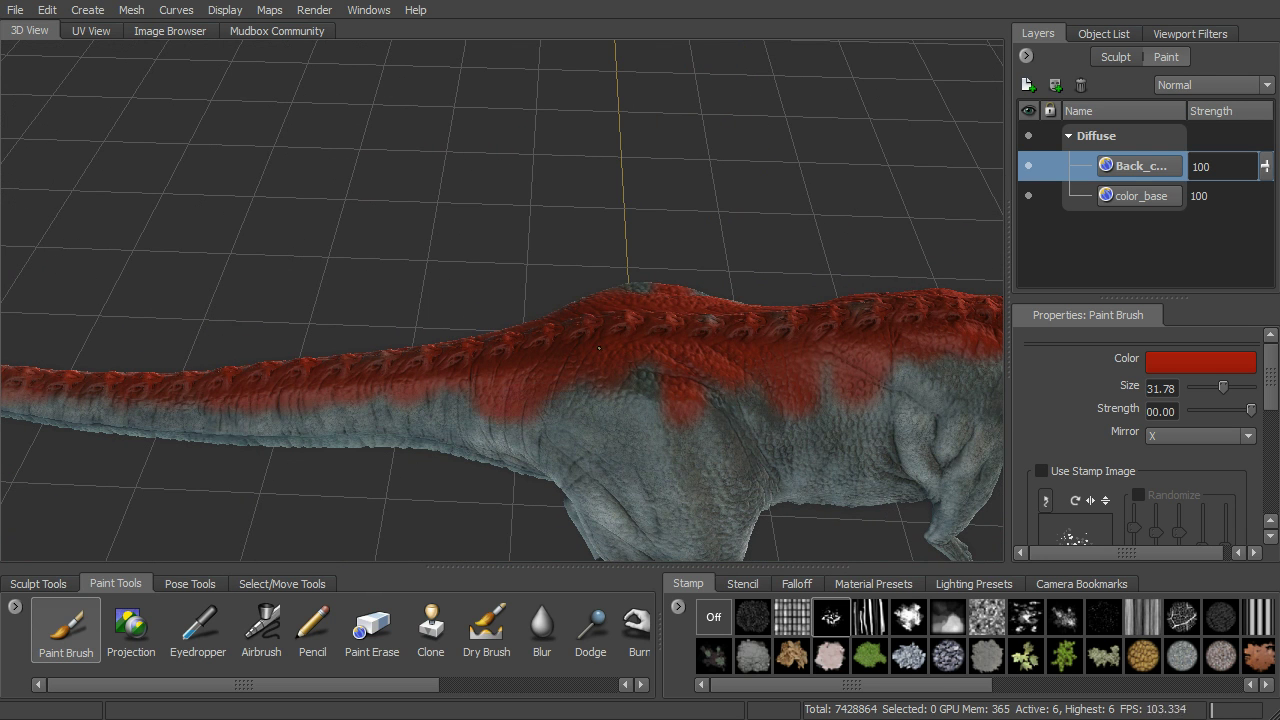
# Step: Toggle the visibility of the Back_color layer to compare the model with and without the red paint
pyautogui.moveTo(708, 352)
pyautogui.keyDown('alt'); pyautogui.mouseDown()
pyautogui.moveTo(617, 274)
pyautogui.moveTo(556, 308)
pyautogui.moveTo(575, 285)
pyautogui.mouseUp(); pyautogui.keyUp('alt')
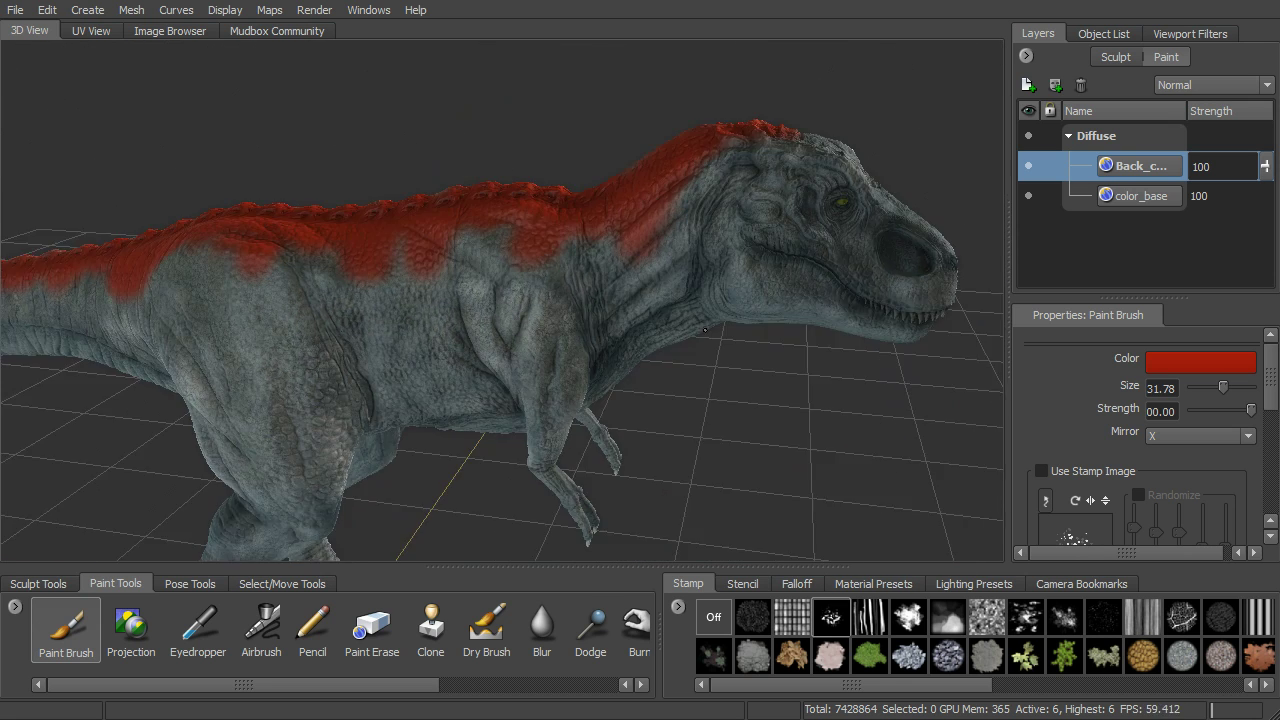
pyautogui.keyDown('alt'); pyautogui.moveTo(575, 285); pyautogui.dragTo(540, 345, button='middle'); pyautogui.keyUp('alt')
pyautogui.keyDown('alt'); pyautogui.moveTo(700, 400); pyautogui.dragTo(800, 430, button='right'); pyautogui.keyUp('alt')
pyautogui.keyDown('alt'); pyautogui.moveTo(844, 452); pyautogui.dragTo(995, 232); pyautogui.keyUp('alt')
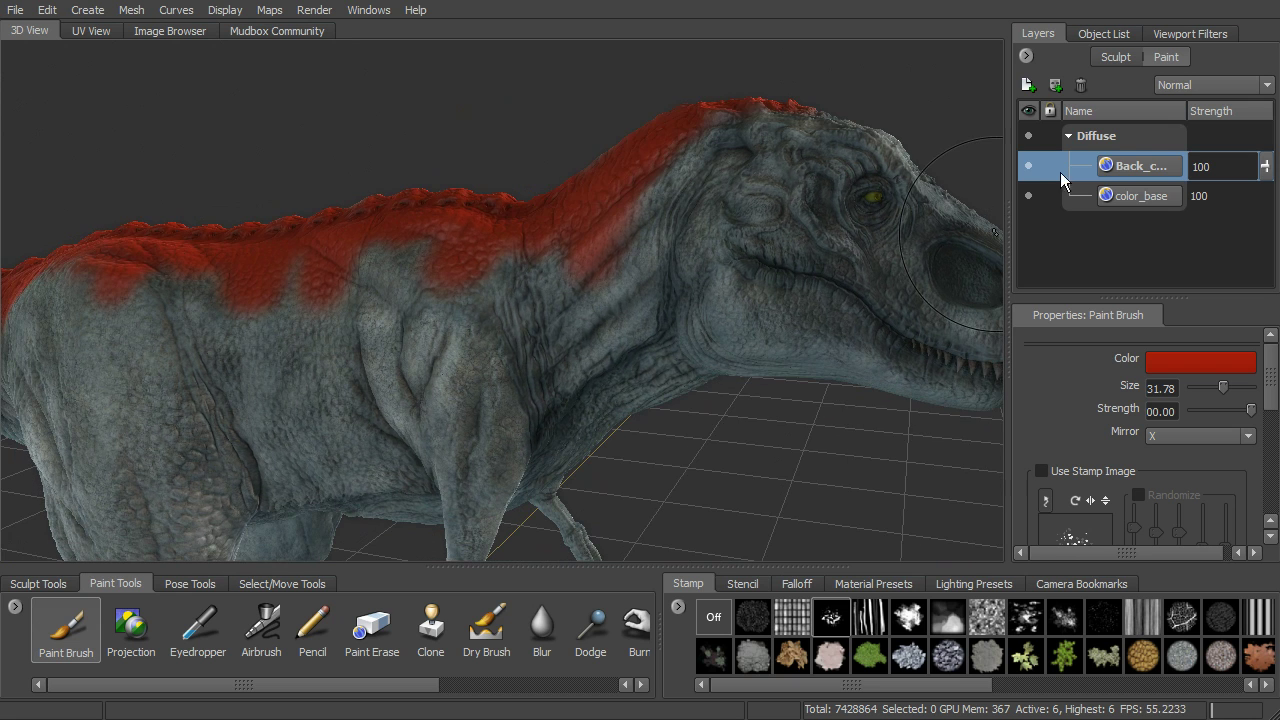
pyautogui.click(1029, 166)
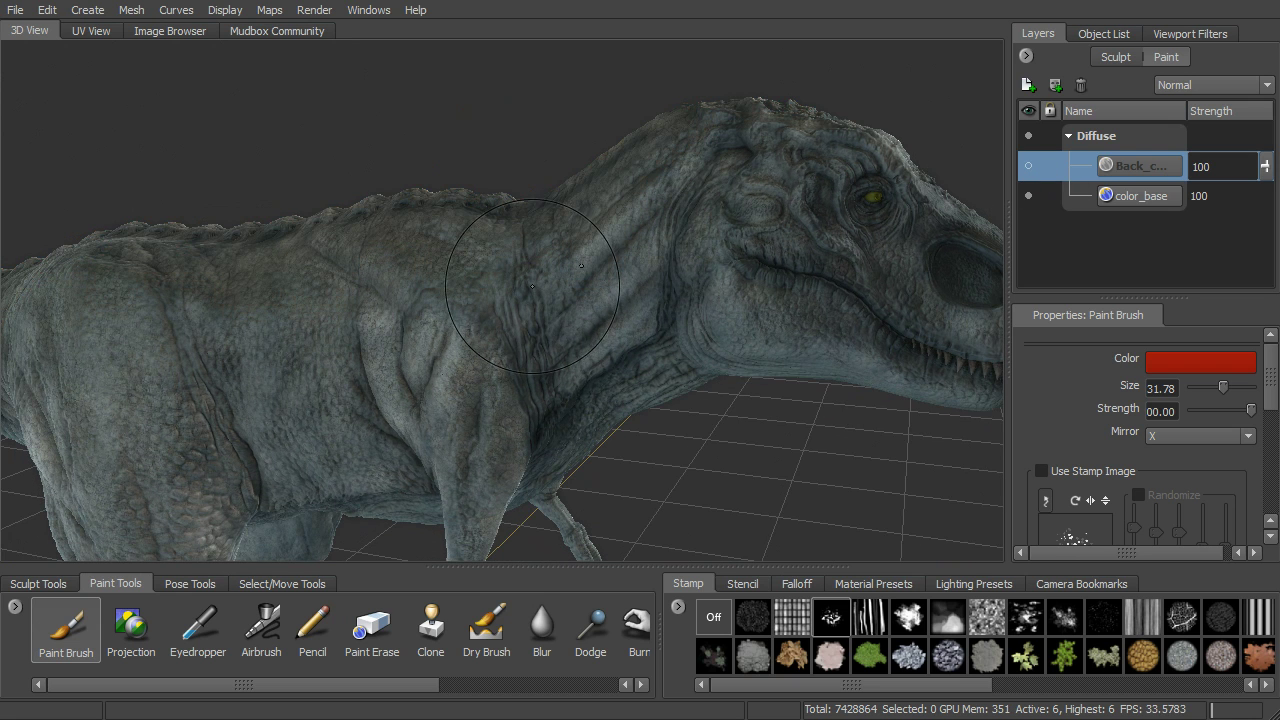
pyautogui.keyDown('alt'); pyautogui.moveTo(684, 313); pyautogui.dragTo(662, 325); pyautogui.keyUp('alt')
pyautogui.keyDown('alt'); pyautogui.moveTo(749, 319); pyautogui.dragTo(700, 340); pyautogui.keyUp('alt')
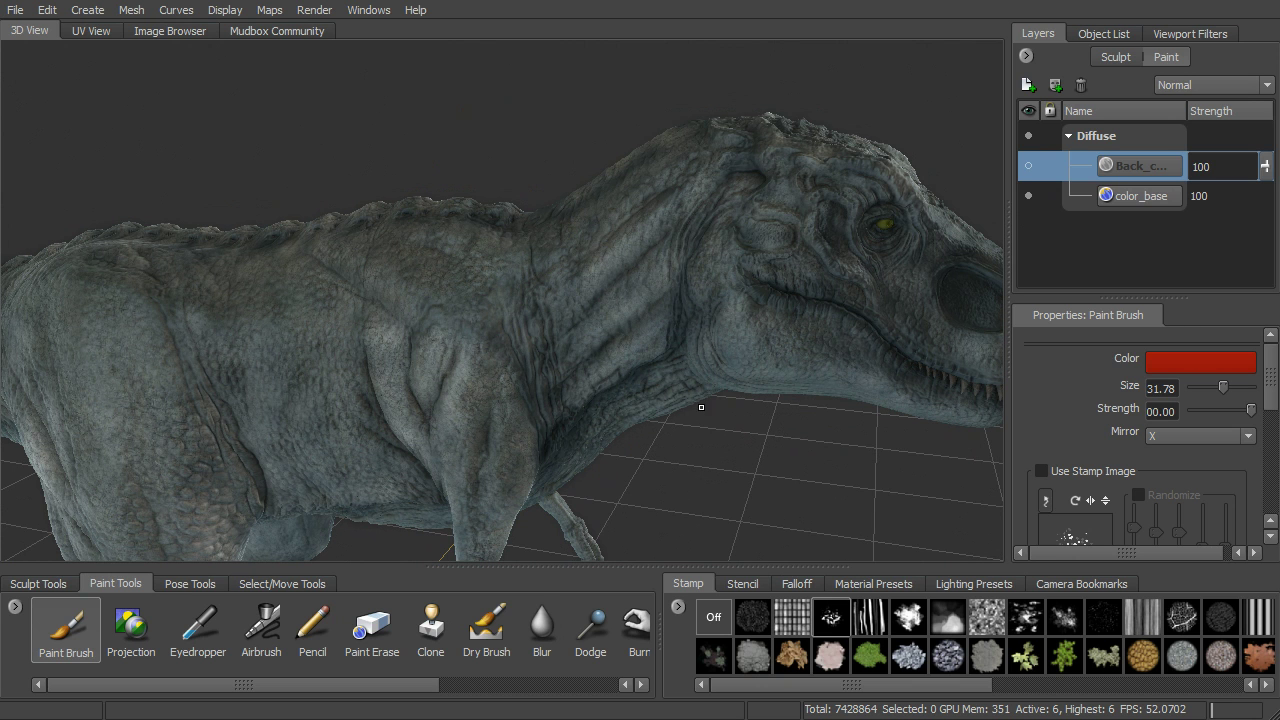
pyautogui.click(1028, 166)
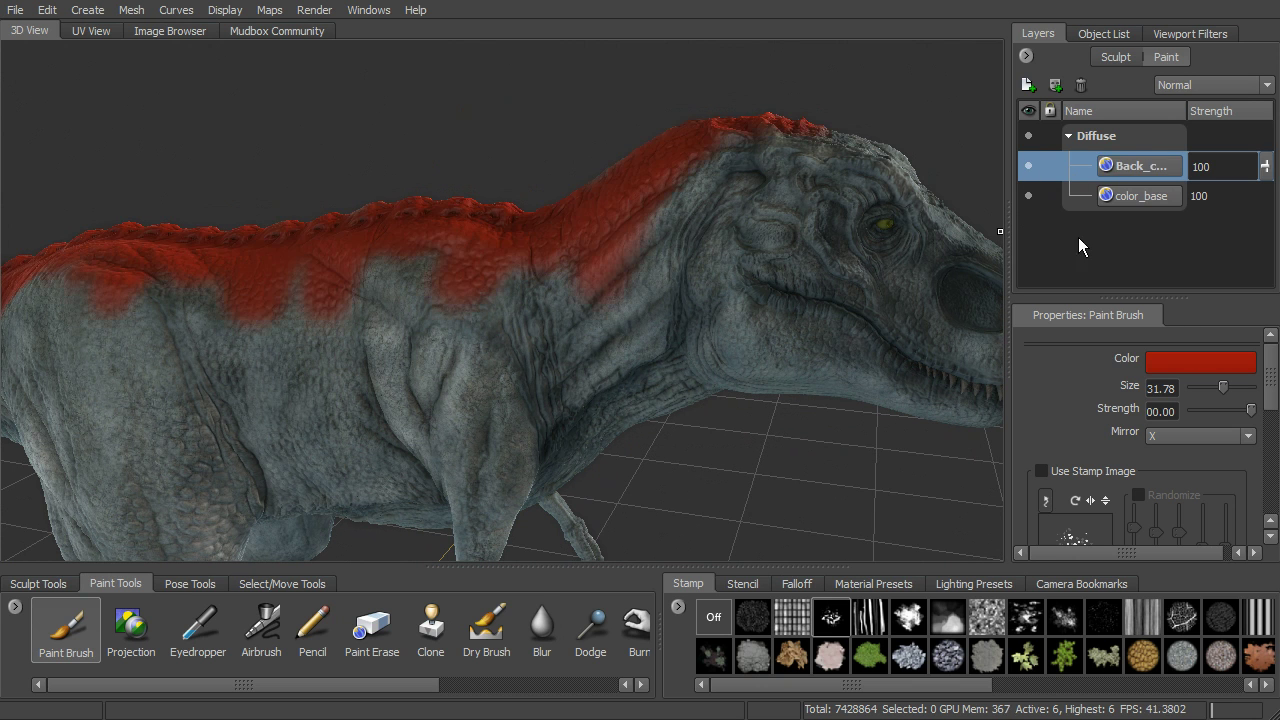
pyautogui.keyDown('alt'); pyautogui.moveTo(801, 310); pyautogui.dragTo(725, 318); pyautogui.keyUp('alt')
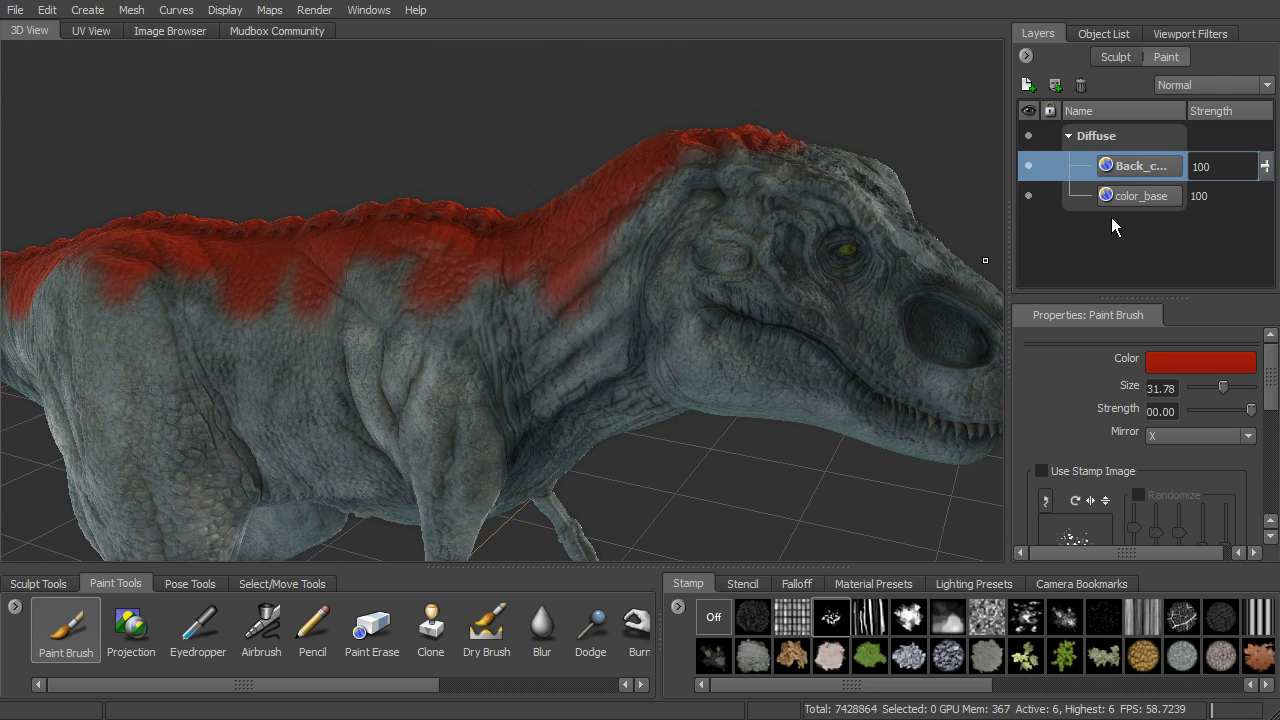
pyautogui.click(1029, 166)
pyautogui.click(1029, 166)
pyautogui.click(1051, 166)
# Step: Set the Back_color layer's blend mode to Multiply and lower its strength to 71
pyautogui.keyDown('alt'); pyautogui.moveTo(915, 225); pyautogui.dragTo(980, 238); pyautogui.keyUp('alt')
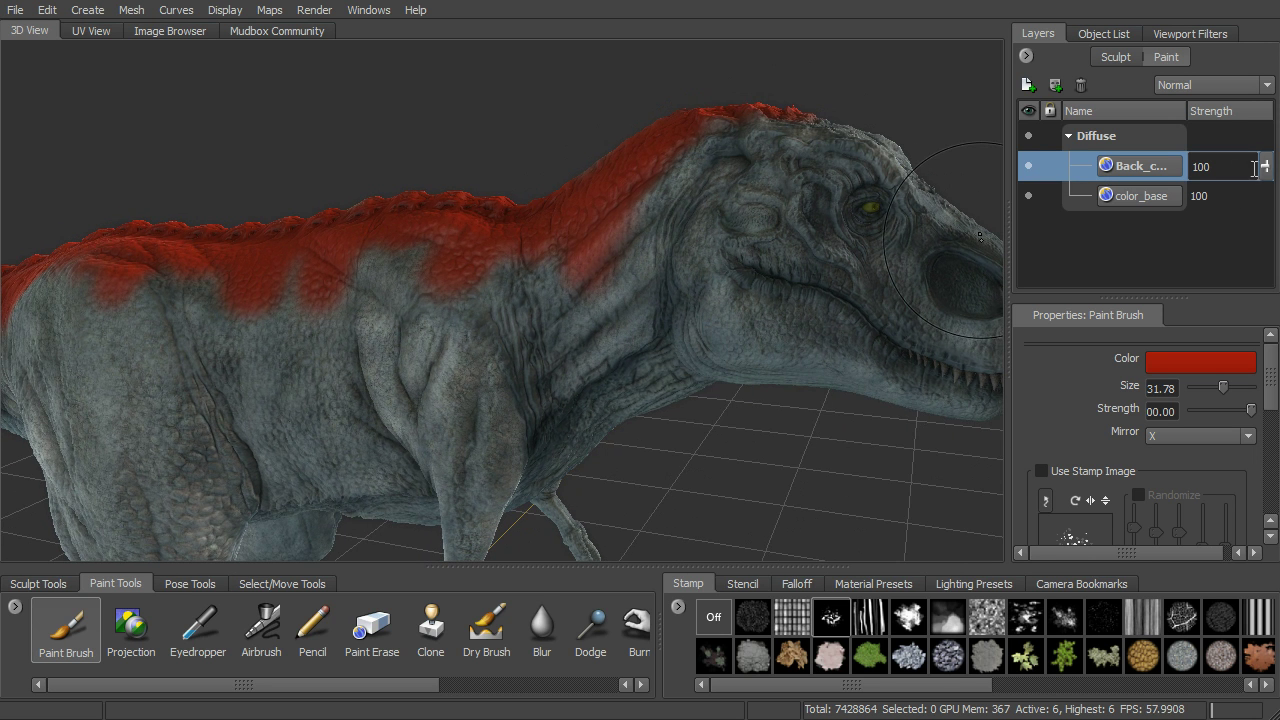
pyautogui.click(1264, 167)
pyautogui.moveTo(1265, 170)
pyautogui.mouseDown()
pyautogui.moveTo(1263, 257)
pyautogui.moveTo(1265, 166)
pyautogui.mouseUp()
pyautogui.click(1219, 80)
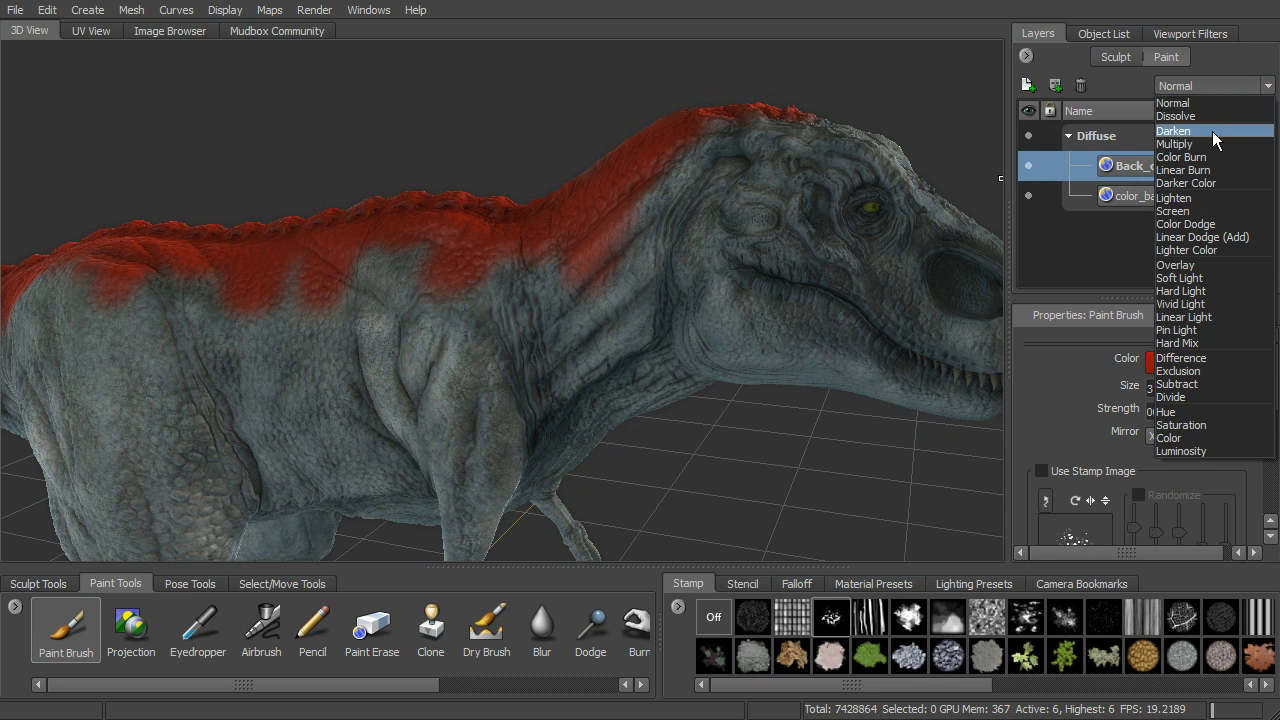
pyautogui.click(1215, 128)
pyautogui.keyDown('alt'); pyautogui.moveTo(768, 322); pyautogui.dragTo(930, 330); pyautogui.keyUp('alt')
pyautogui.moveTo(1265, 166); pyautogui.dragTo(1267, 194)
# Step: Examine how the red back colour blends with the base skin on the head, neck and body
pyautogui.keyDown('alt'); pyautogui.moveTo(885, 368); pyautogui.dragTo(822, 352); pyautogui.keyUp('alt')
pyautogui.keyDown('alt'); pyautogui.moveTo(822, 352); pyautogui.dragTo(725, 285, button='right'); pyautogui.keyUp('alt')
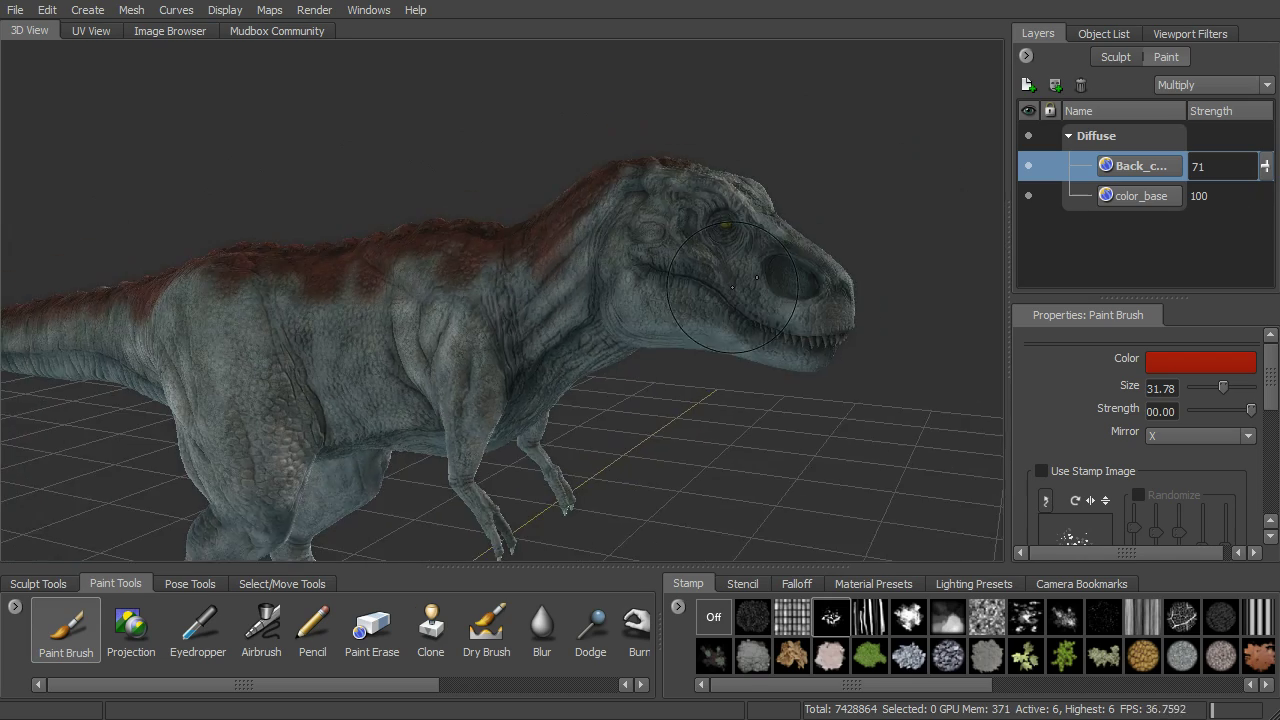
pyautogui.keyDown('alt'); pyautogui.moveTo(725, 285); pyautogui.dragTo(828, 306, button='middle'); pyautogui.keyUp('alt')
pyautogui.keyDown('alt'); pyautogui.moveTo(828, 306); pyautogui.dragTo(735, 302); pyautogui.keyUp('alt')
pyautogui.keyDown('alt'); pyautogui.moveTo(735, 302); pyautogui.dragTo(775, 335, button='right'); pyautogui.keyUp('alt')
pyautogui.keyDown('alt'); pyautogui.moveTo(775, 335); pyautogui.dragTo(790, 340); pyautogui.keyUp('alt')
pyautogui.keyDown('alt'); pyautogui.moveTo(648, 358); pyautogui.dragTo(728, 374); pyautogui.keyUp('alt')
pyautogui.keyDown('alt'); pyautogui.moveTo(728, 374); pyautogui.dragTo(700, 345, button='middle'); pyautogui.keyUp('alt')
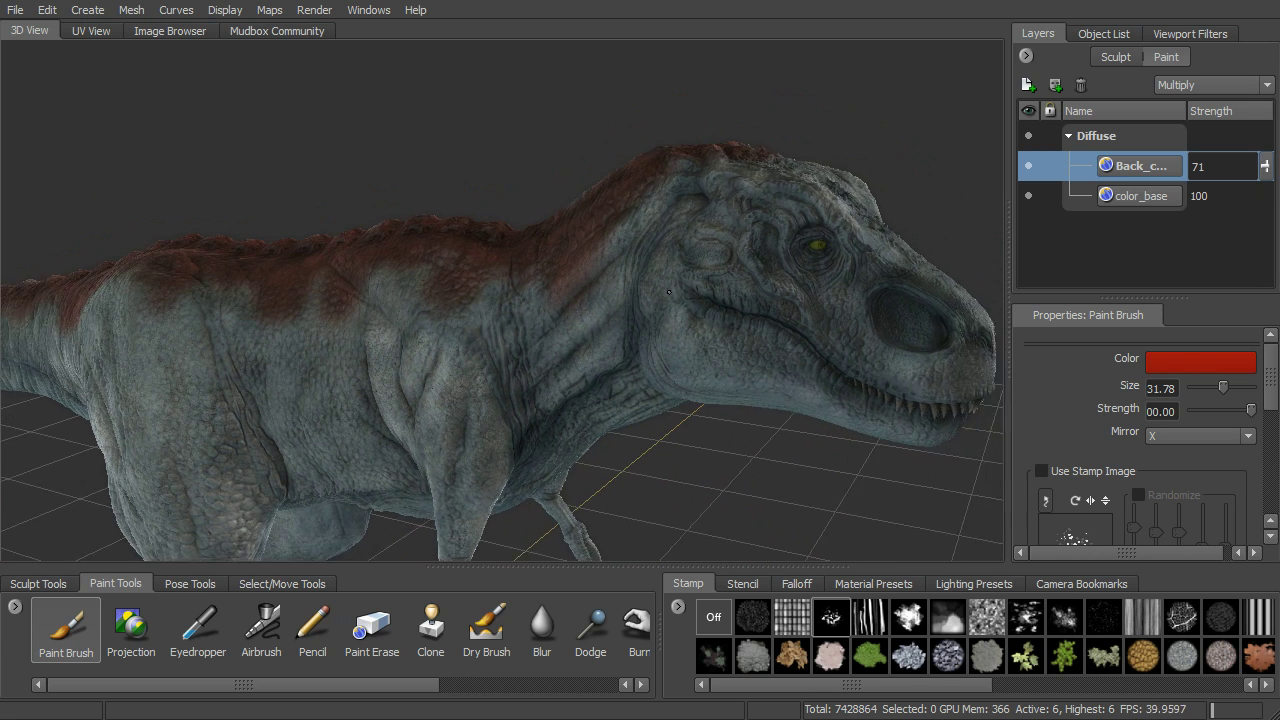
pyautogui.keyDown('alt'); pyautogui.moveTo(700, 345); pyautogui.dragTo(740, 365, button='right'); pyautogui.keyUp('alt')
# Step: Switch to the Paint Erase tool and reduce its brush size to about 14.15
pyautogui.moveTo(405, 679); pyautogui.dragTo(430, 684)
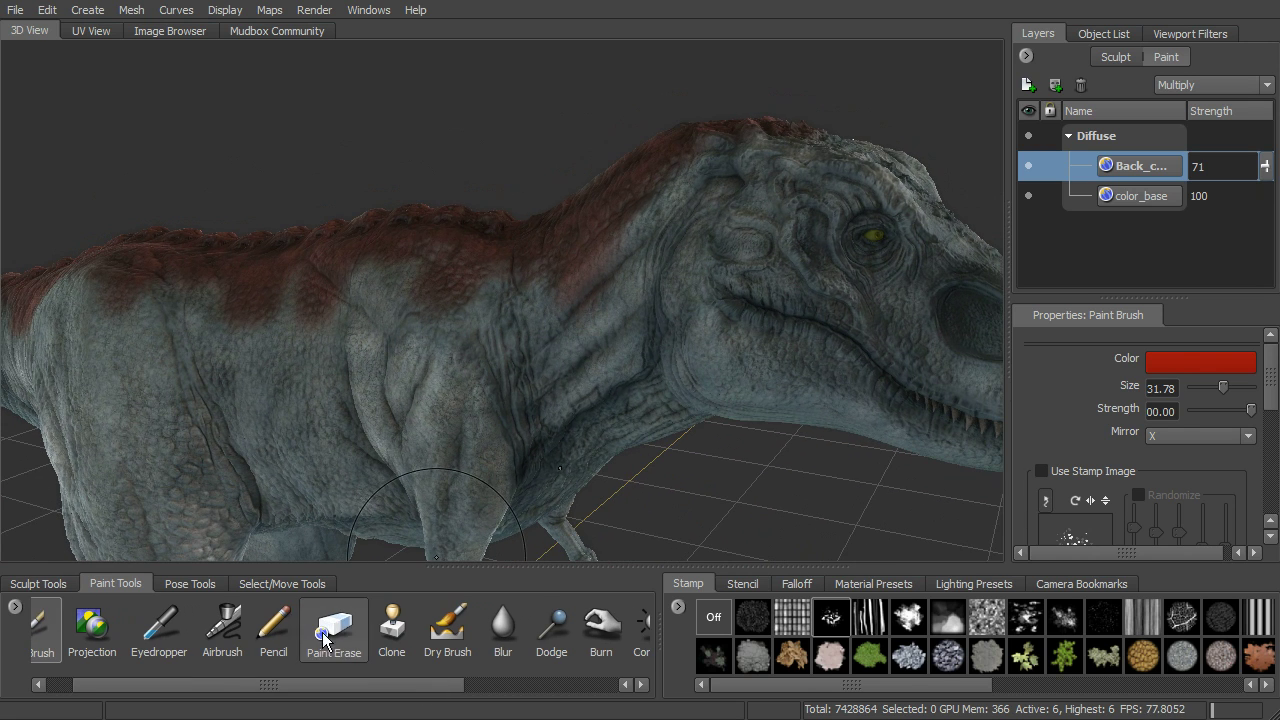
pyautogui.click(333, 632)
pyautogui.keyDown('alt'); pyautogui.moveTo(457, 459); pyautogui.dragTo(644, 404); pyautogui.keyUp('alt')
pyautogui.keyDown('alt'); pyautogui.moveTo(644, 403); pyautogui.dragTo(672, 390, button='right'); pyautogui.keyUp('alt')
pyautogui.moveTo(674, 390); pyautogui.dragTo(642, 390)
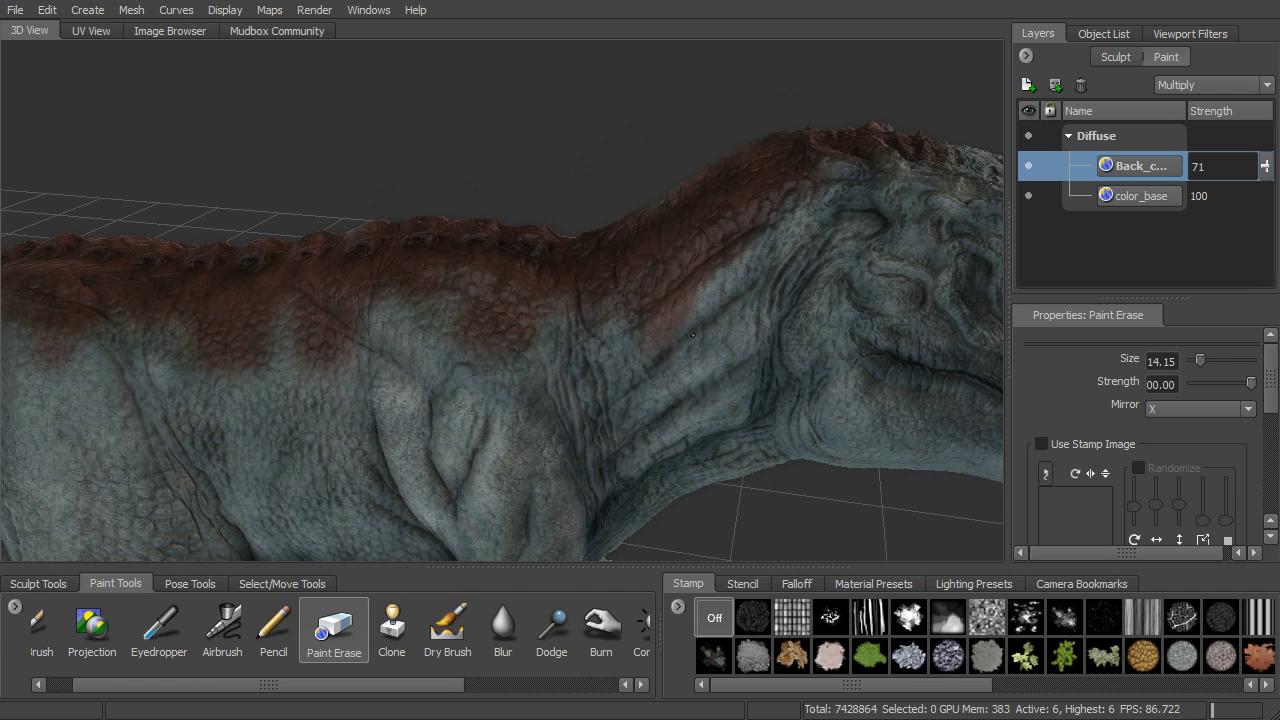
# Step: Examine the edges of the red paint along the neck and shoulders from several angles
pyautogui.keyDown('alt'); pyautogui.moveTo(802, 325); pyautogui.dragTo(742, 386); pyautogui.keyUp('alt')
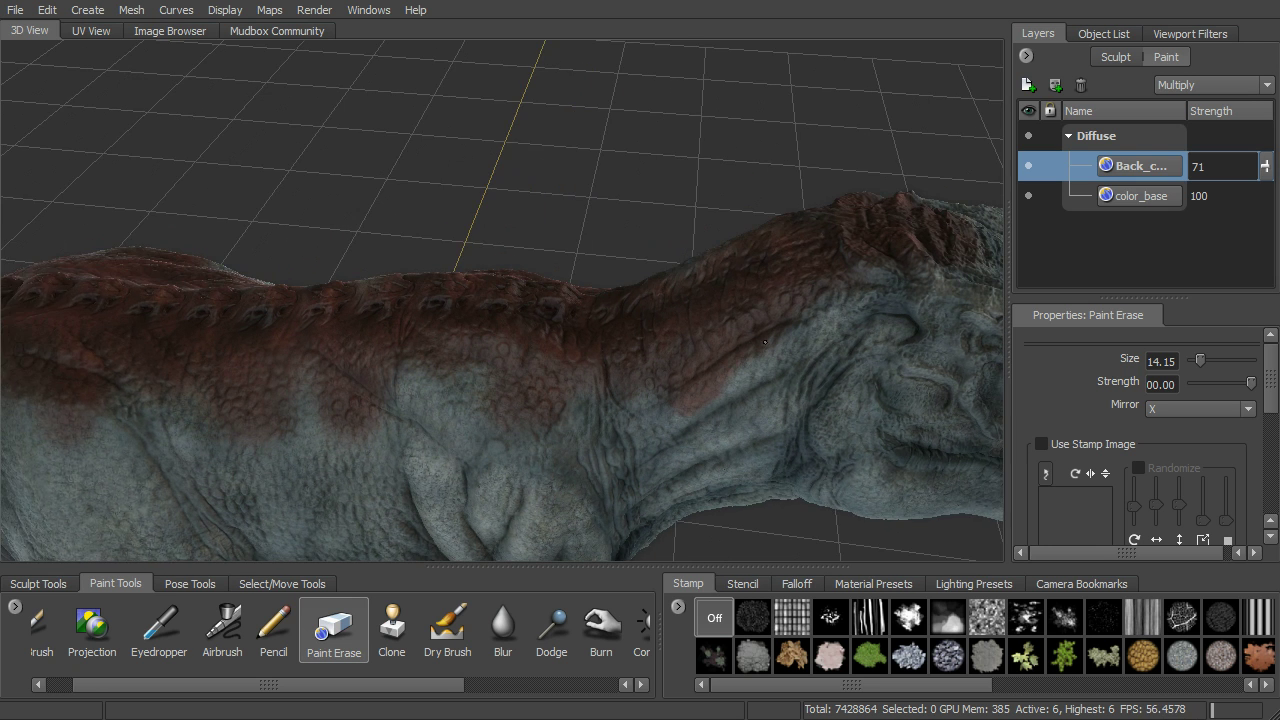
pyautogui.keyDown('alt'); pyautogui.moveTo(742, 386); pyautogui.dragTo(579, 358, button='middle'); pyautogui.keyUp('alt')
pyautogui.keyDown('alt'); pyautogui.moveTo(592, 290); pyautogui.dragTo(633, 299); pyautogui.keyUp('alt')
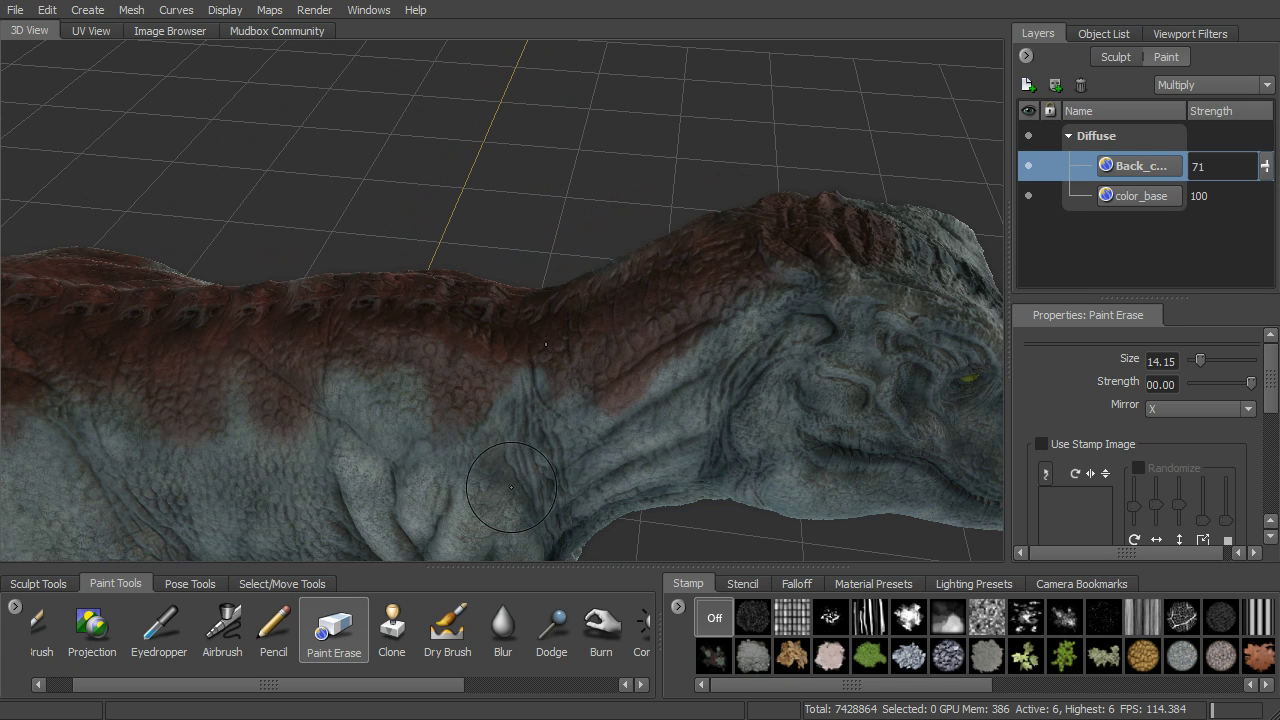
pyautogui.moveTo(720, 350)
pyautogui.keyDown('alt'); pyautogui.mouseDown()
pyautogui.moveTo(678, 259)
pyautogui.moveTo(752, 304)
pyautogui.mouseUp(); pyautogui.keyUp('alt')
pyautogui.keyDown('alt'); pyautogui.moveTo(752, 304); pyautogui.dragTo(830, 312, button='right'); pyautogui.keyUp('alt')
pyautogui.keyDown('alt'); pyautogui.moveTo(830, 312); pyautogui.dragTo(845, 278); pyautogui.keyUp('alt')
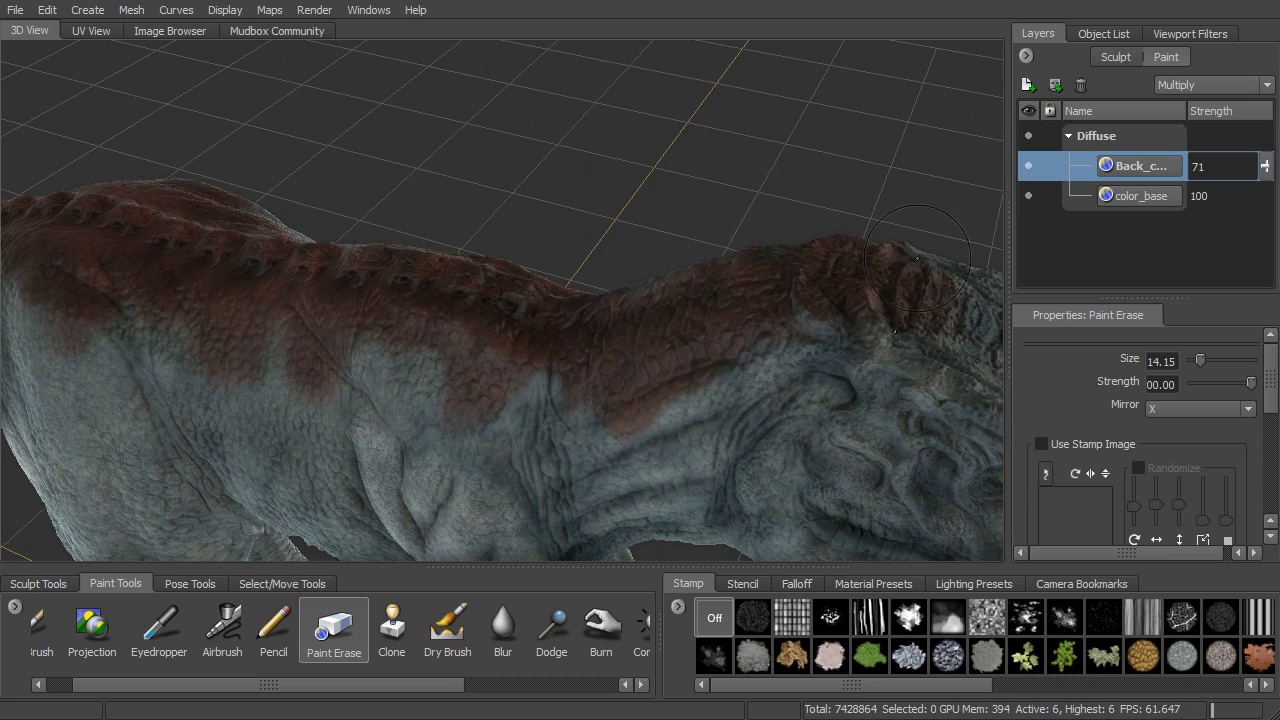
pyautogui.keyDown('alt'); pyautogui.moveTo(600, 455); pyautogui.dragTo(510, 350); pyautogui.keyUp('alt')
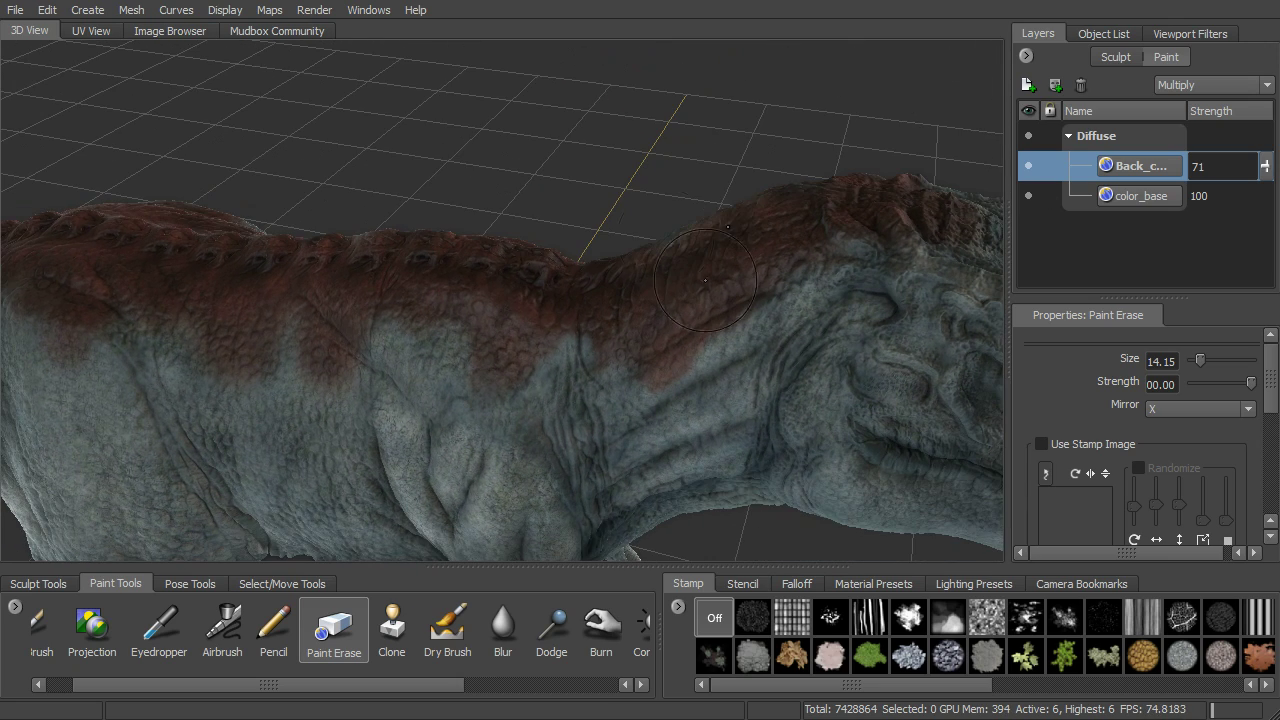
pyautogui.keyDown('alt'); pyautogui.moveTo(768, 327); pyautogui.dragTo(868, 262); pyautogui.keyUp('alt')
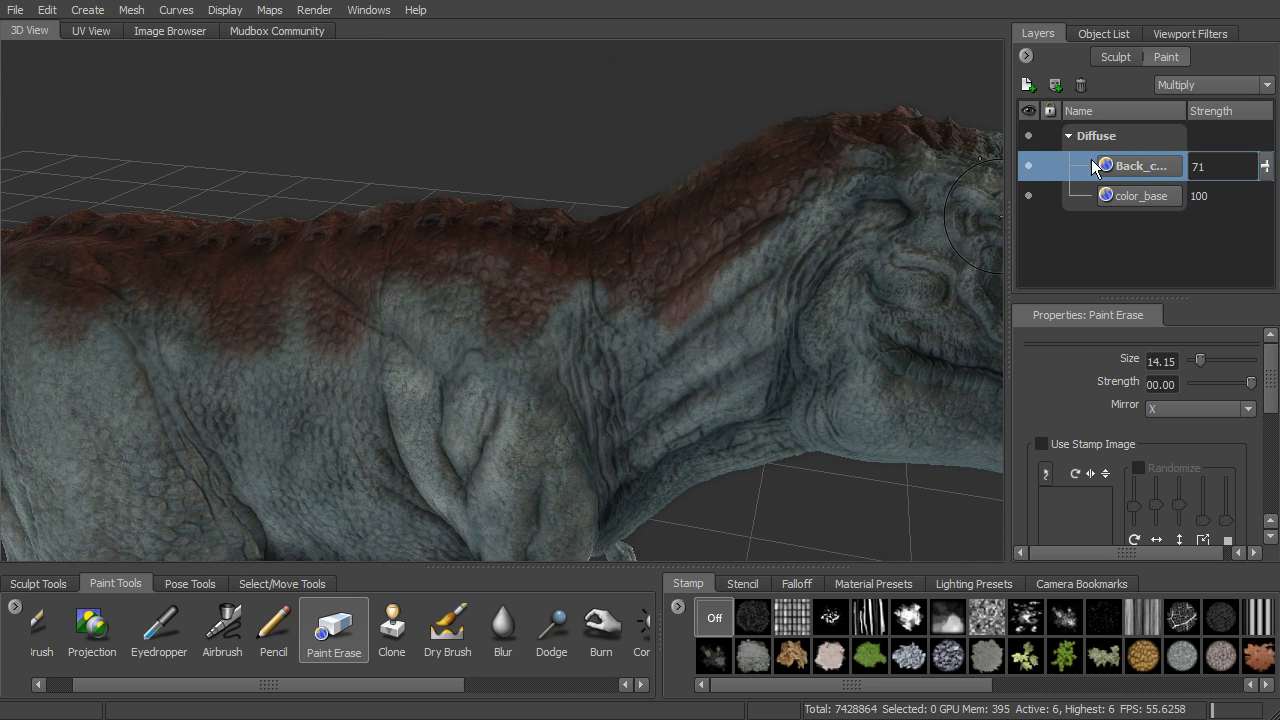
# Step: Add a layer mask to the Back_color layer and switch to the Paint Brush
pyautogui.click(1026, 57)
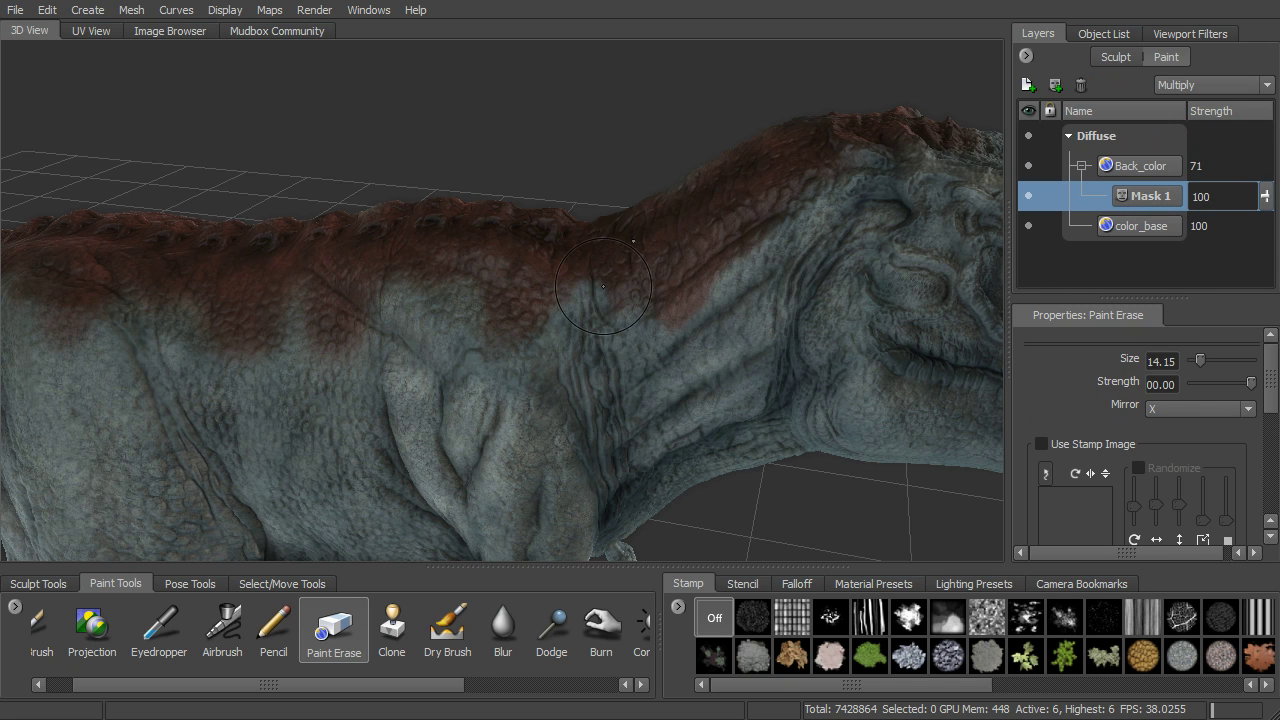
pyautogui.moveTo(117, 688); pyautogui.dragTo(90, 687)
pyautogui.click(60, 650)
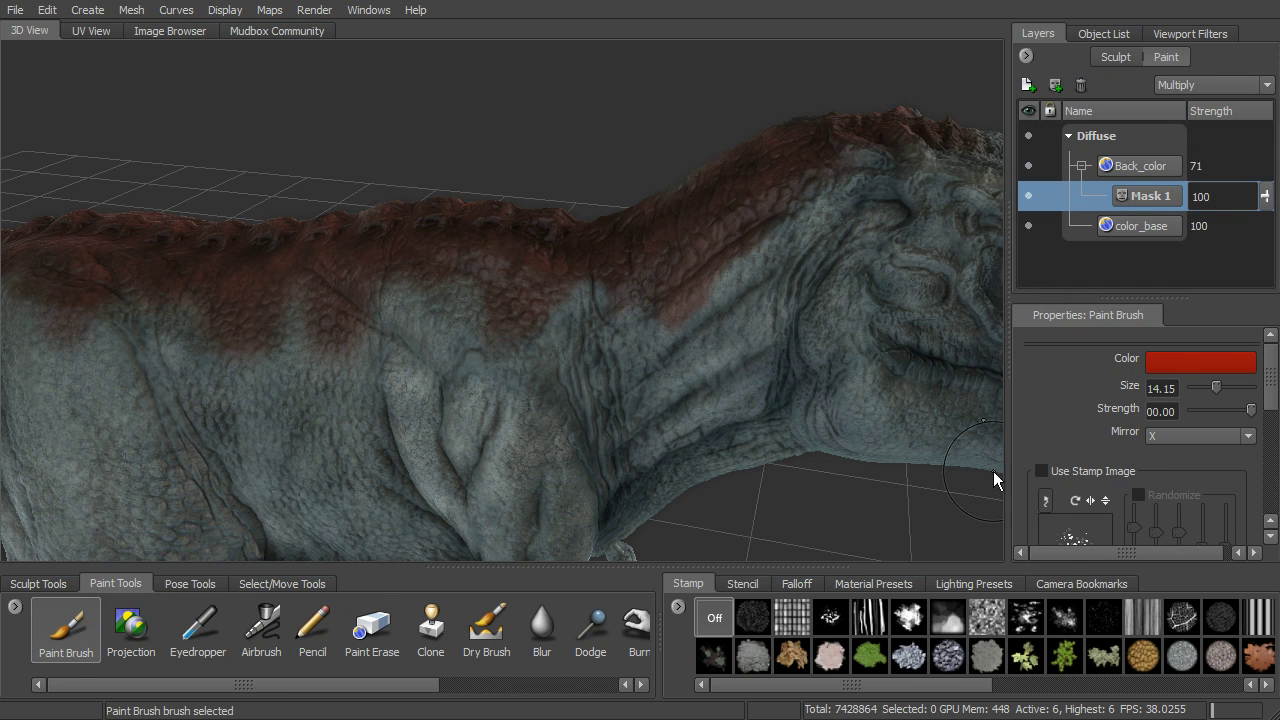
# Step: Set the Paint Brush colour to black for painting on the mask
pyautogui.click(1180, 362)
pyautogui.click(914, 358)
pyautogui.moveTo(914, 356); pyautogui.dragTo(890, 314)
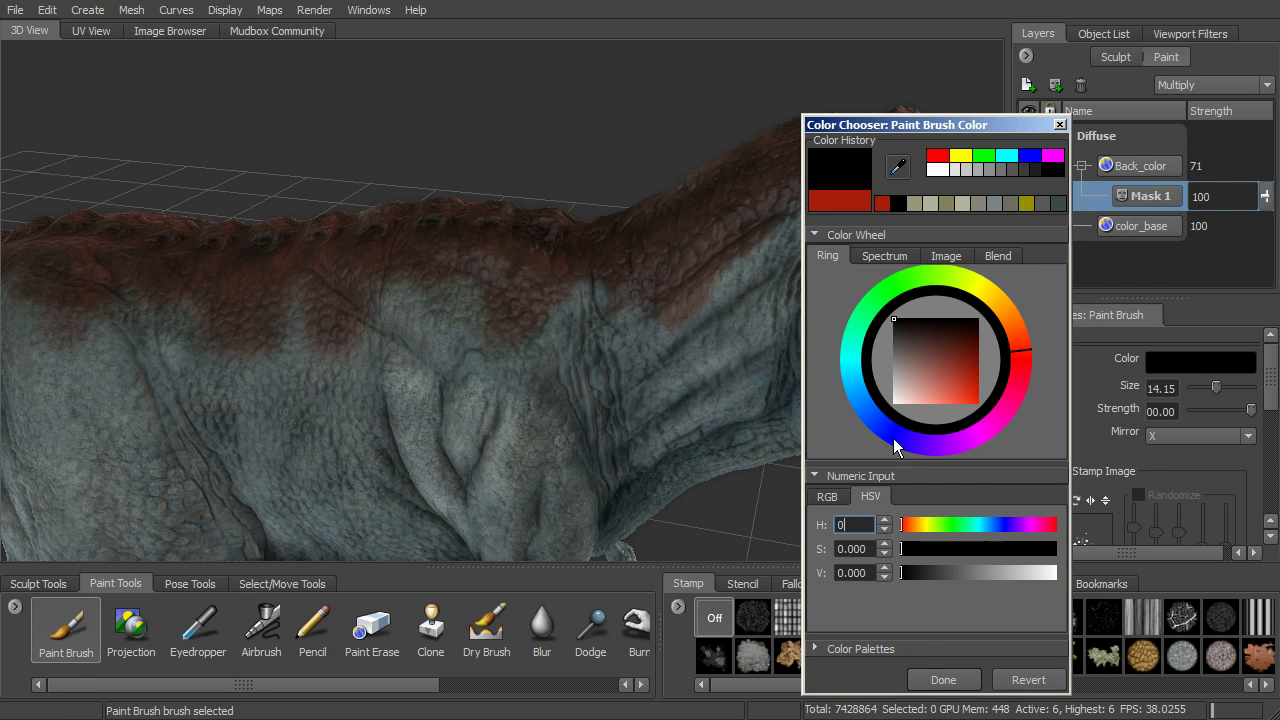
pyautogui.click(943, 681)
pyautogui.keyDown('alt'); pyautogui.moveTo(662, 374); pyautogui.dragTo(600, 383); pyautogui.keyUp('alt')
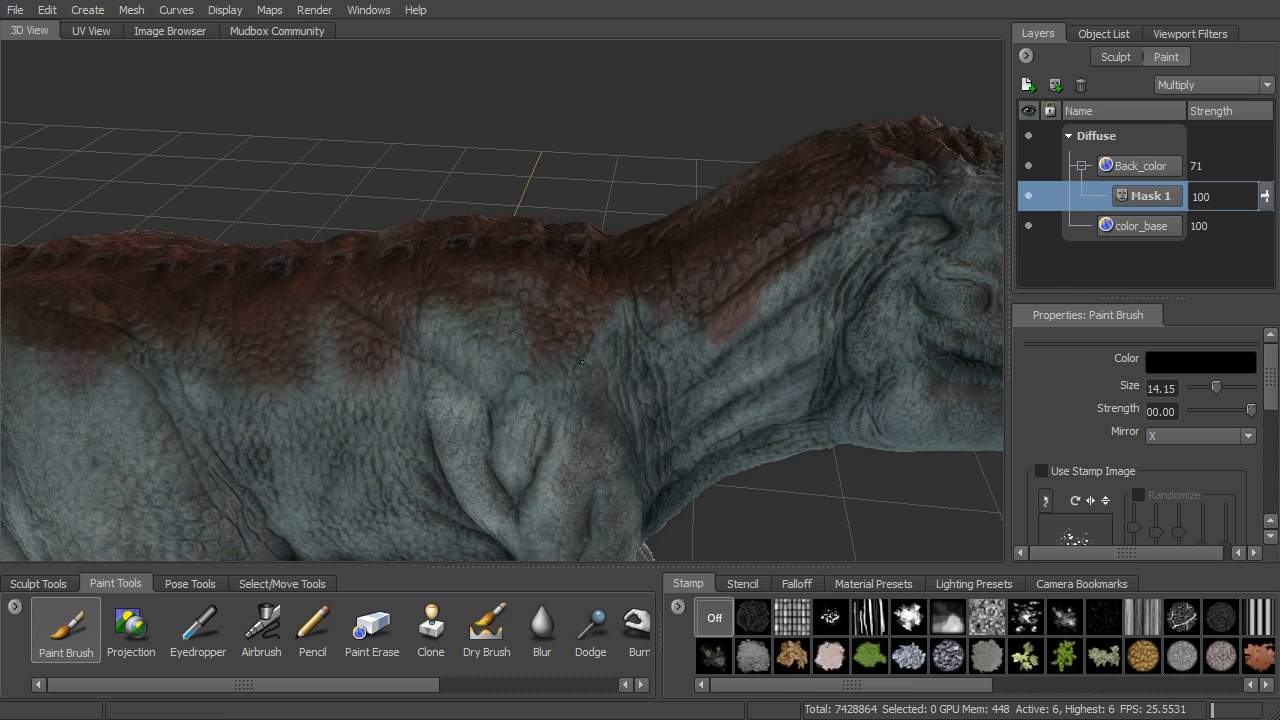
# Step: Paint black on the mask to hide a band of red where the neck meets the back
pyautogui.keyDown('alt'); pyautogui.moveTo(655, 349); pyautogui.dragTo(647, 341); pyautogui.keyUp('alt')
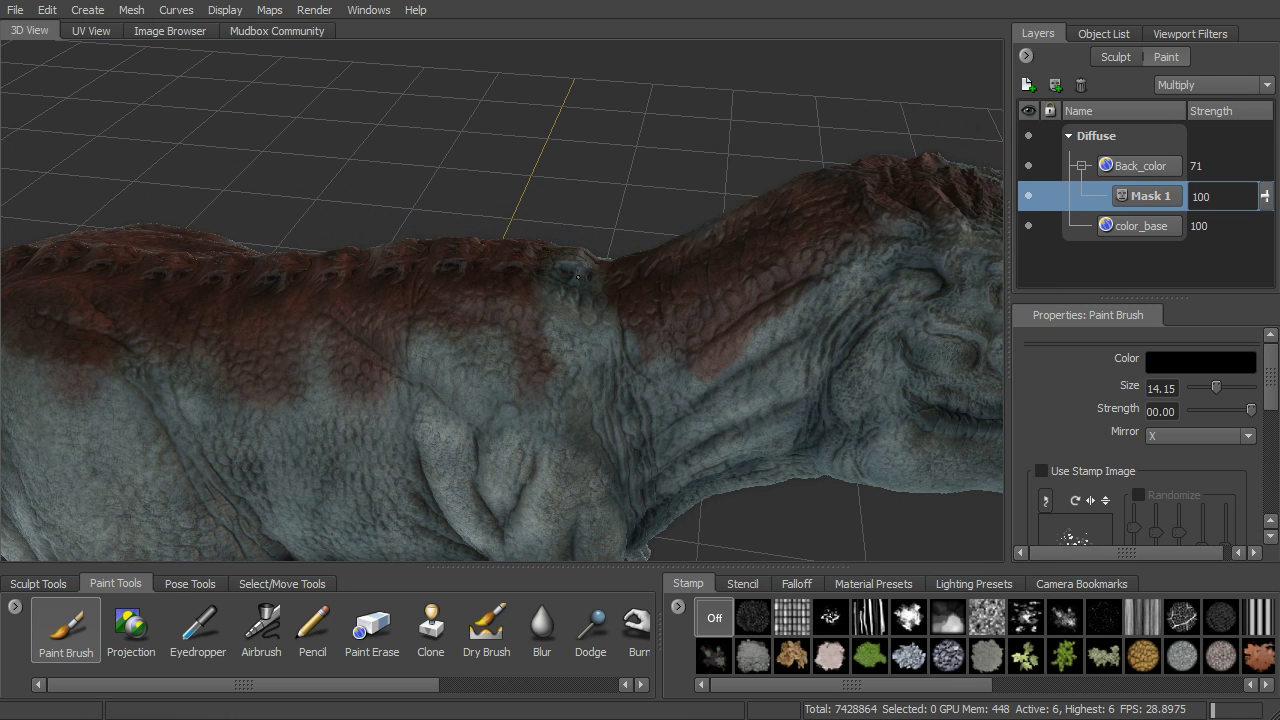
pyautogui.keyDown('alt'); pyautogui.moveTo(565, 320); pyautogui.dragTo(617, 353); pyautogui.keyUp('alt')
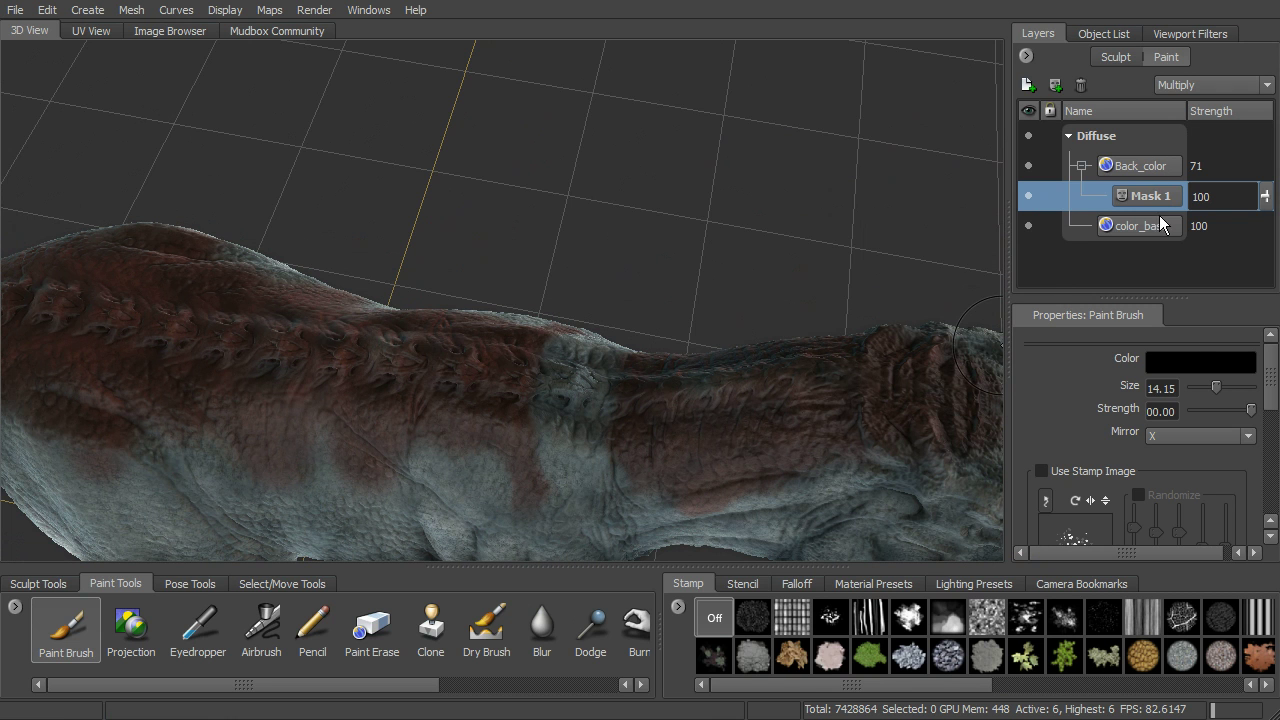
# Step: Set the Paint Brush colour to white and paint on the mask to restore the hidden band of red
pyautogui.click(1151, 365)
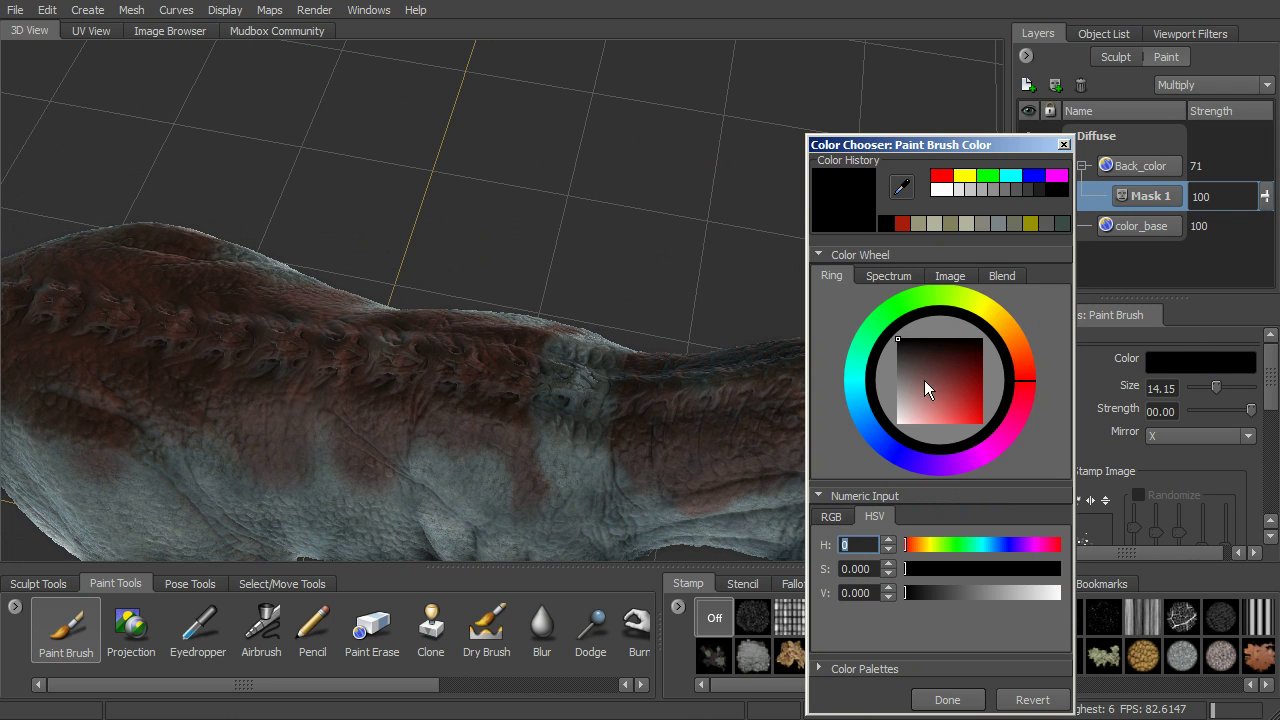
pyautogui.moveTo(925, 381); pyautogui.dragTo(896, 452)
pyautogui.click(947, 700)
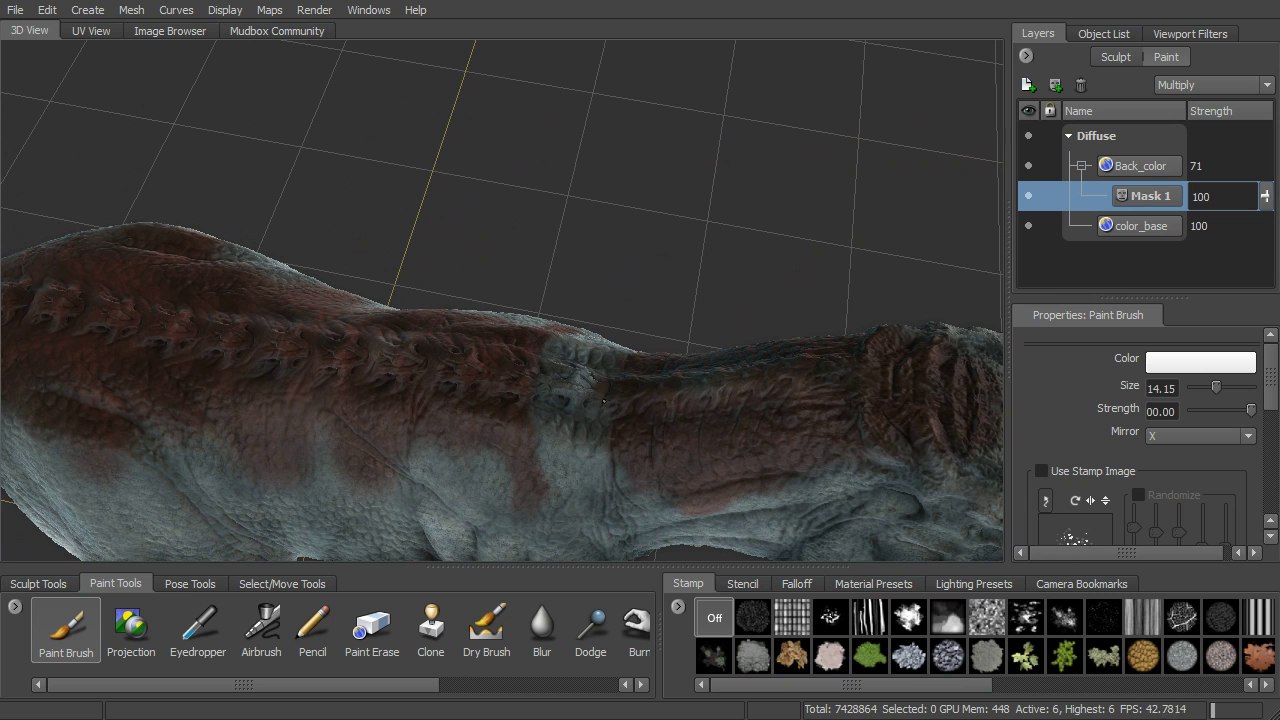
pyautogui.moveTo(575, 372); pyautogui.dragTo(607, 368)
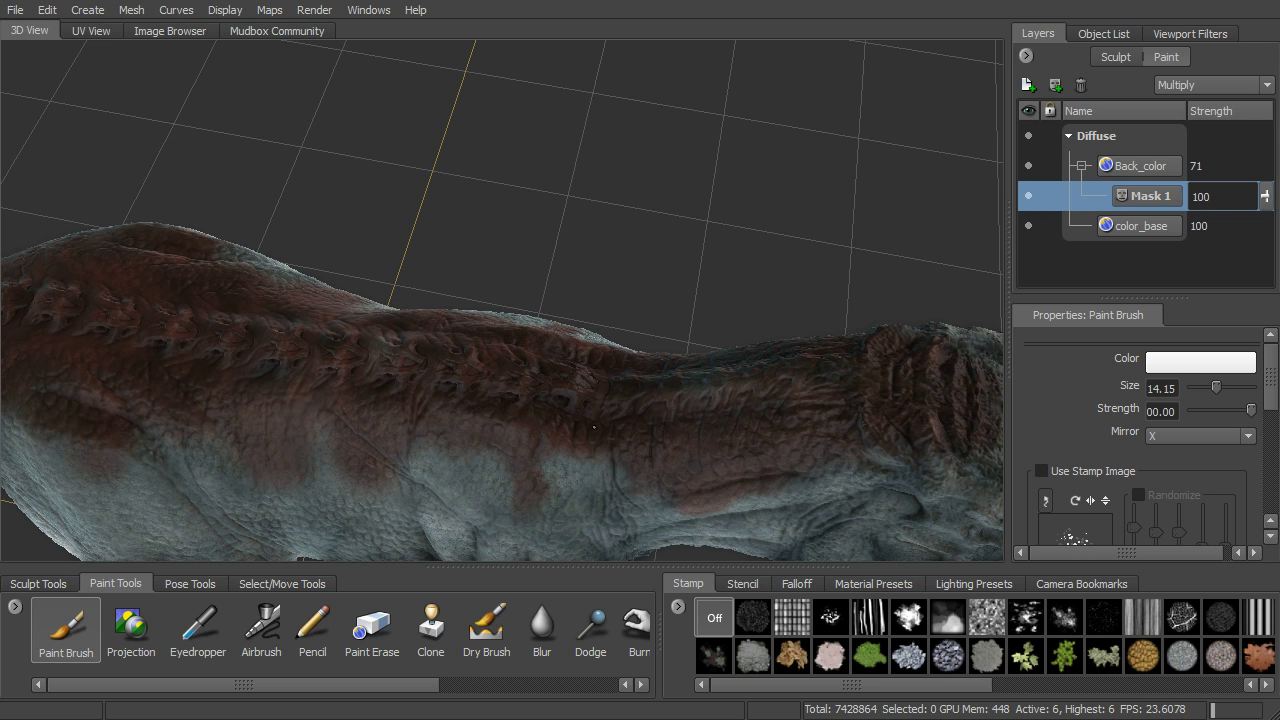
# Step: Set the Paint Brush colour to black and mask out parts of the red's lower edge along the flank and hip
pyautogui.click(1187, 363)
pyautogui.moveTo(956, 388); pyautogui.dragTo(899, 356)
pyautogui.click(952, 715)
pyautogui.keyDown('alt'); pyautogui.moveTo(632, 494); pyautogui.dragTo(714, 401); pyautogui.keyUp('alt')
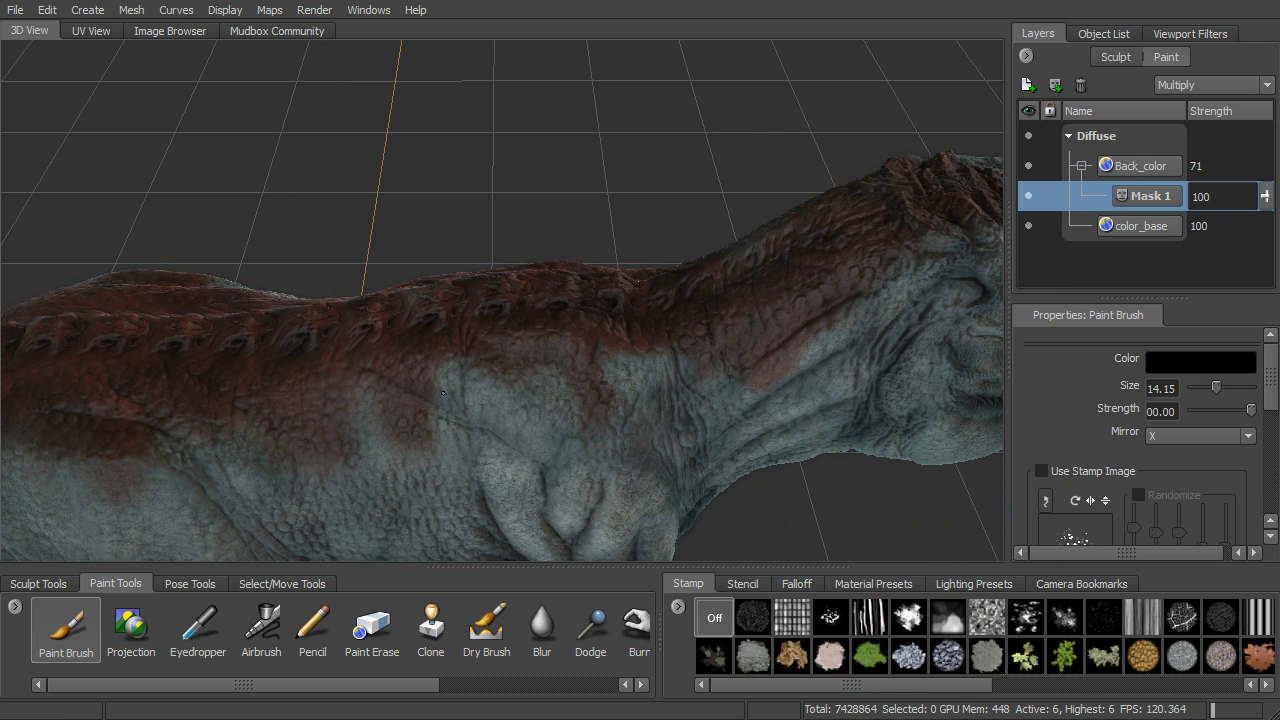
pyautogui.moveTo(403, 452)
pyautogui.mouseDown()
pyautogui.moveTo(372, 405)
pyautogui.moveTo(348, 428)
pyautogui.moveTo(338, 410)
pyautogui.mouseUp()
pyautogui.keyDown('alt'); pyautogui.moveTo(333, 483); pyautogui.dragTo(548, 405); pyautogui.keyUp('alt')
pyautogui.moveTo(654, 326)
pyautogui.mouseDown()
pyautogui.moveTo(594, 348)
pyautogui.moveTo(540, 326)
pyautogui.mouseUp()
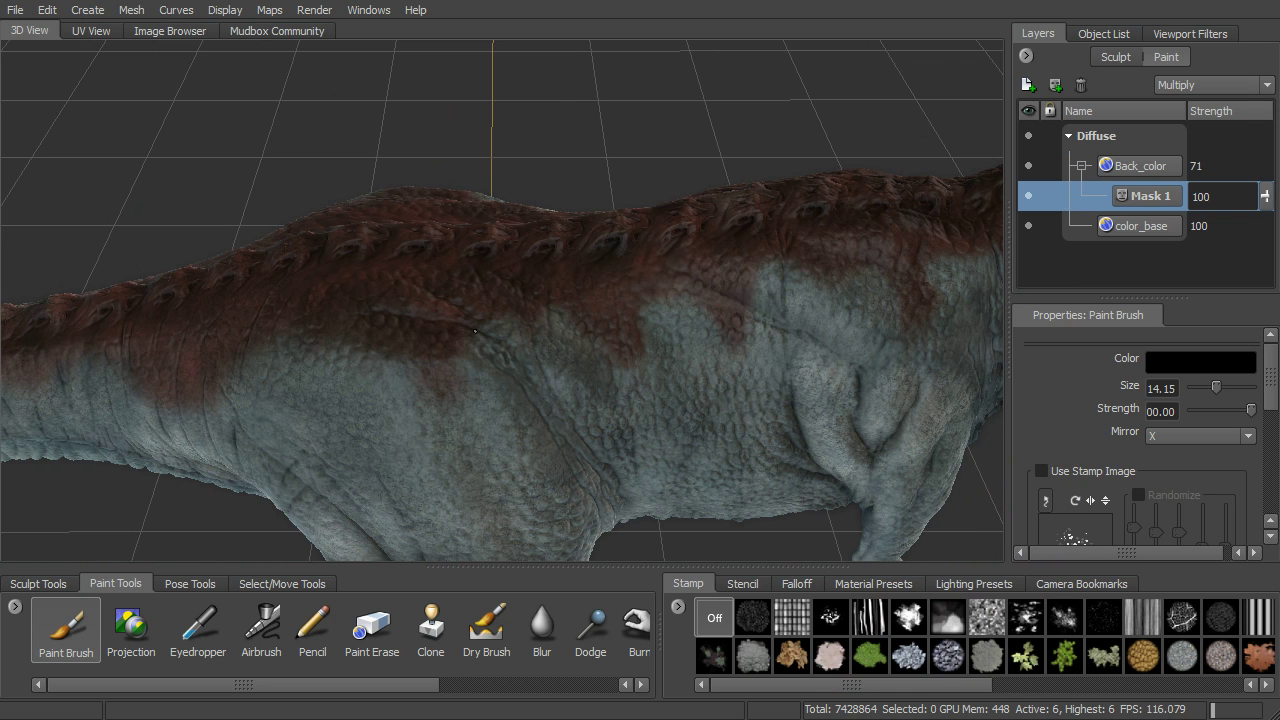
pyautogui.keyDown('alt'); pyautogui.moveTo(462, 378); pyautogui.dragTo(430, 384); pyautogui.keyUp('alt')
pyautogui.moveTo(376, 326)
pyautogui.mouseDown()
pyautogui.moveTo(405, 372)
pyautogui.moveTo(446, 368)
pyautogui.mouseUp()
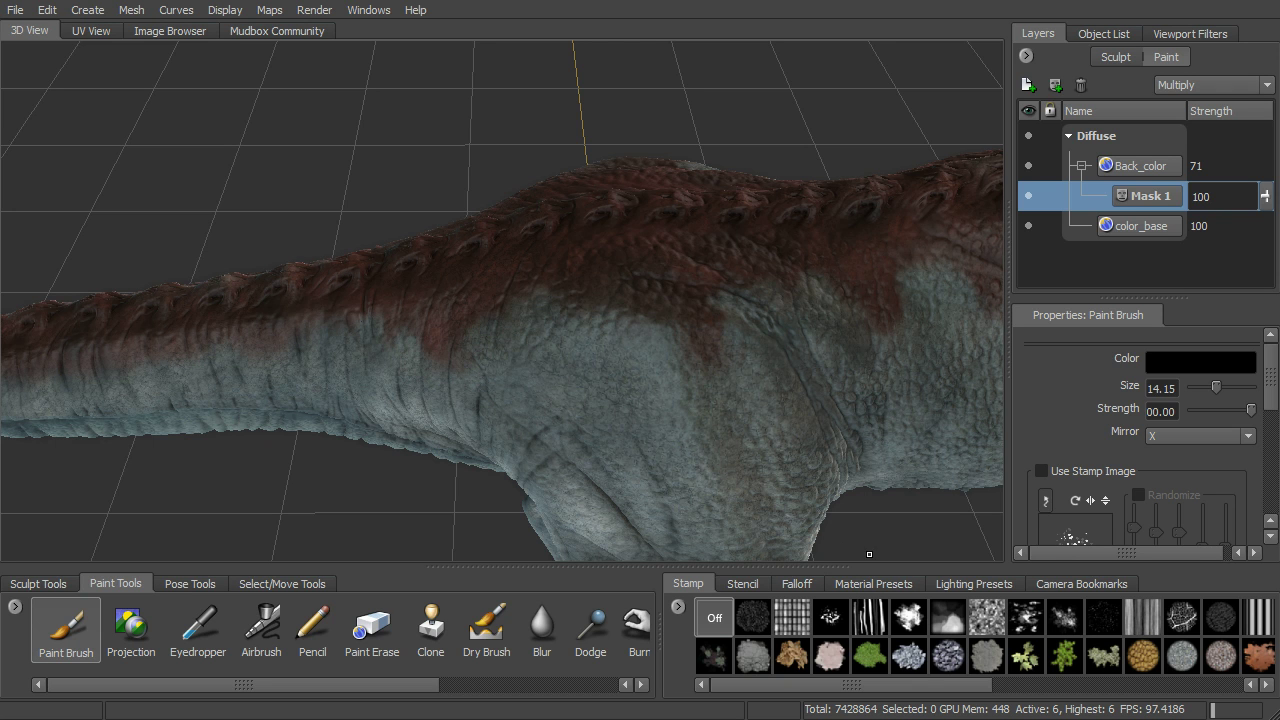
# Step: Apply a splatter stamp image to the Paint Brush, with the brush size at about 26.12 and the strength at about 37.53
pyautogui.click(909, 617)
pyautogui.moveTo(702, 323)
pyautogui.mouseDown()
pyautogui.moveTo(684, 323)
pyautogui.moveTo(740, 336)
pyautogui.mouseUp()
pyautogui.press('b')
pyautogui.moveTo(653, 304); pyautogui.dragTo(634, 297)
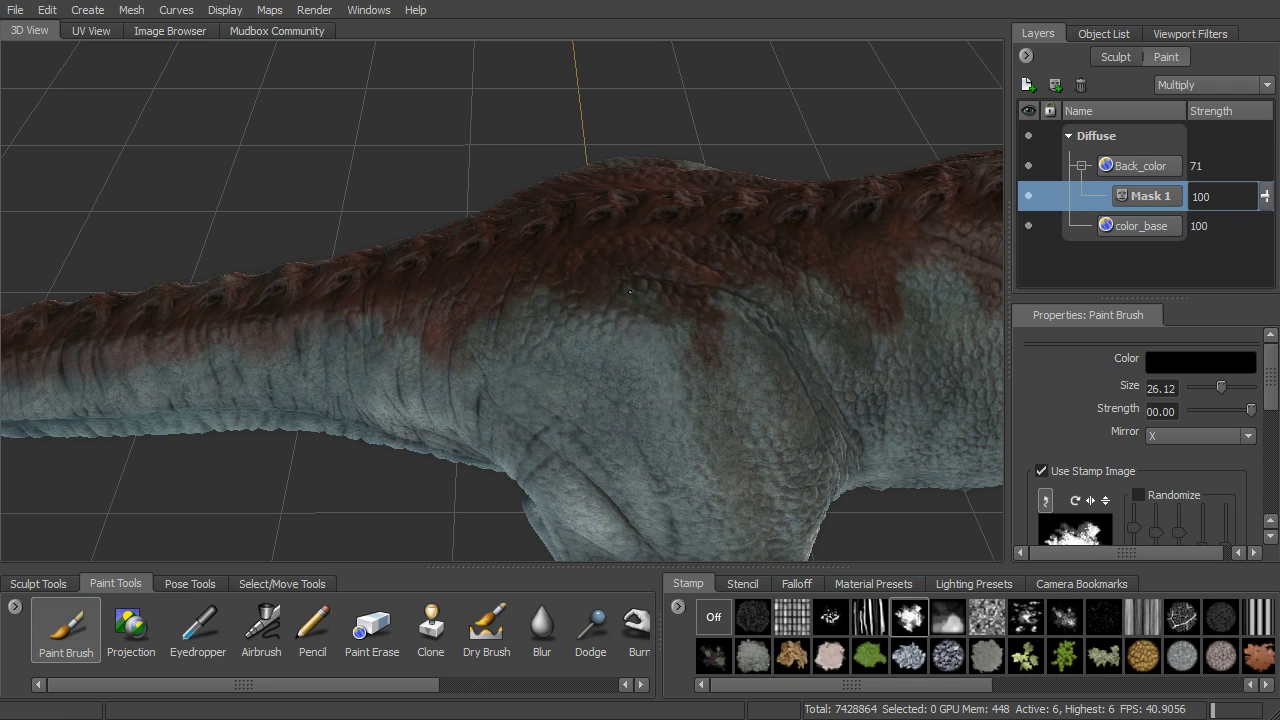
pyautogui.moveTo(506, 310)
pyautogui.mouseDown()
pyautogui.moveTo(490, 305)
pyautogui.moveTo(445, 350)
pyautogui.moveTo(468, 298)
pyautogui.mouseUp()
pyautogui.press('m')
pyautogui.moveTo(736, 333)
pyautogui.mouseDown()
pyautogui.moveTo(736, 502)
pyautogui.moveTo(736, 380)
pyautogui.mouseUp()
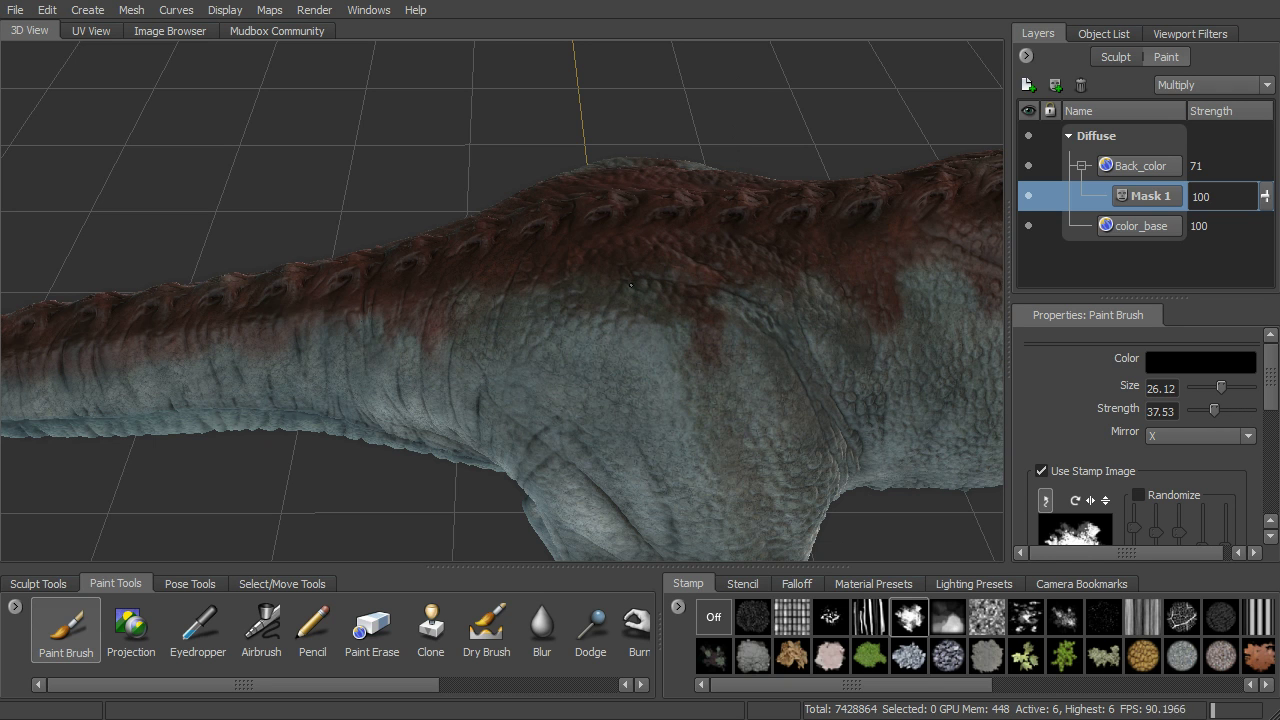
# Step: Break up the red's edges on the hip, flank and lower neck by painting the mask with the black stamp
pyautogui.moveTo(698, 338); pyautogui.dragTo(719, 358)
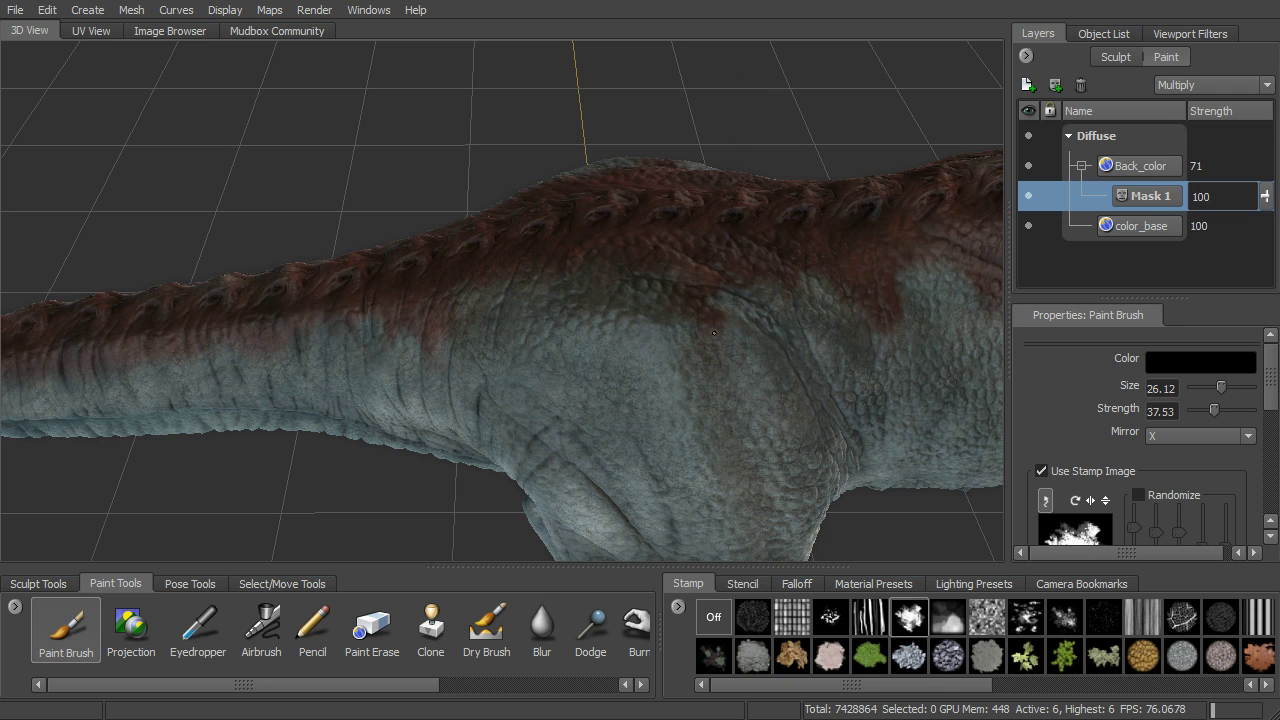
pyautogui.moveTo(838, 297); pyautogui.dragTo(873, 314)
pyautogui.keyDown('alt'); pyautogui.moveTo(907, 332); pyautogui.dragTo(621, 384, button='middle'); pyautogui.keyUp('alt')
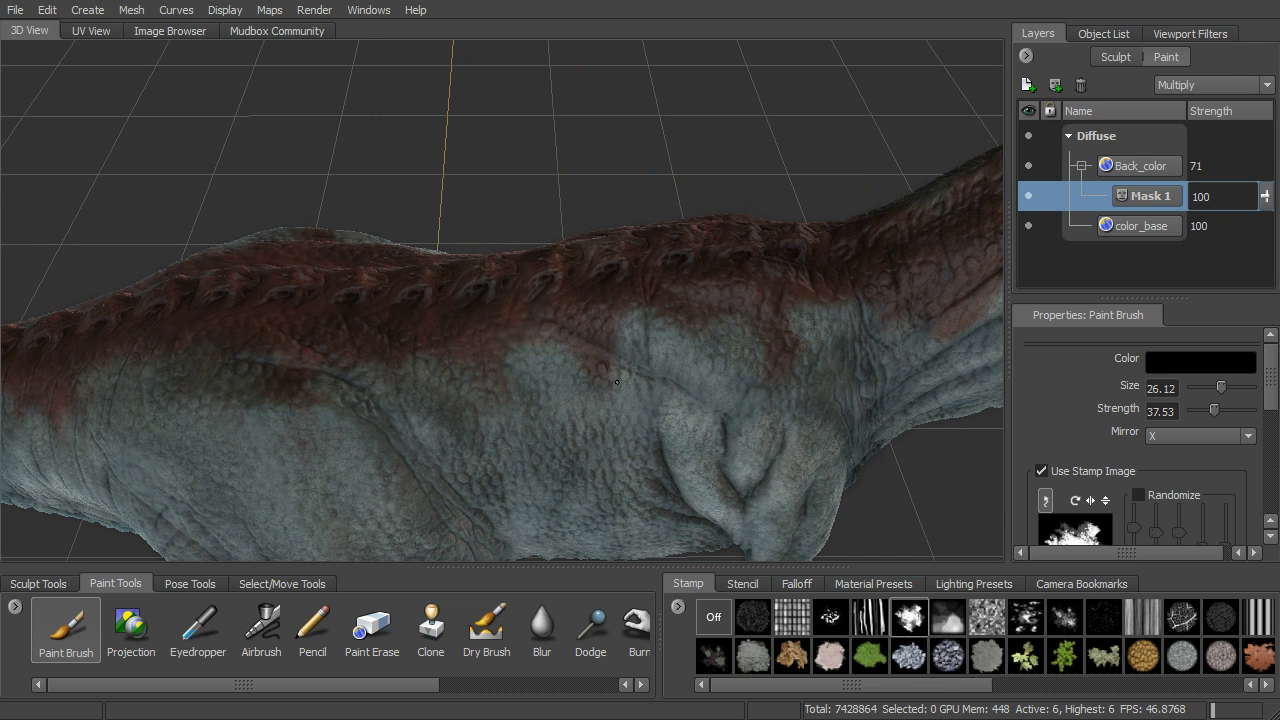
pyautogui.keyDown('alt'); pyautogui.moveTo(660, 312); pyautogui.dragTo(619, 386); pyautogui.keyUp('alt')
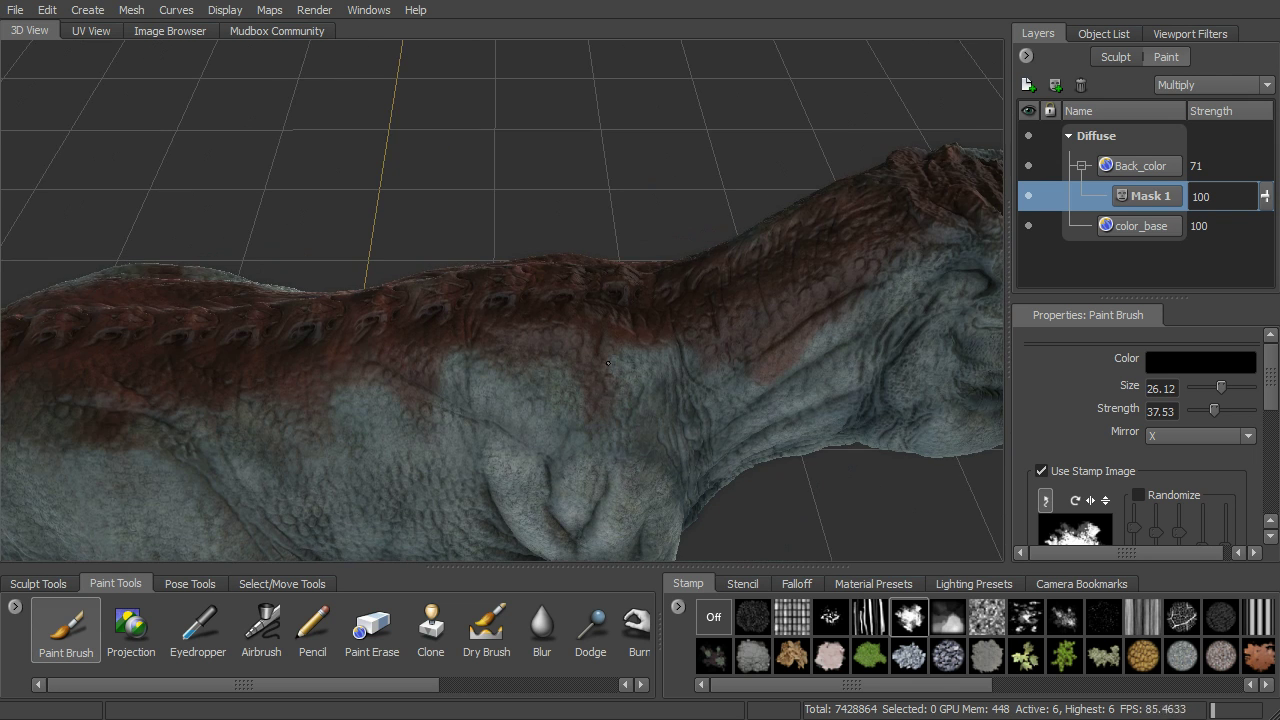
pyautogui.moveTo(752, 372); pyautogui.dragTo(829, 318)
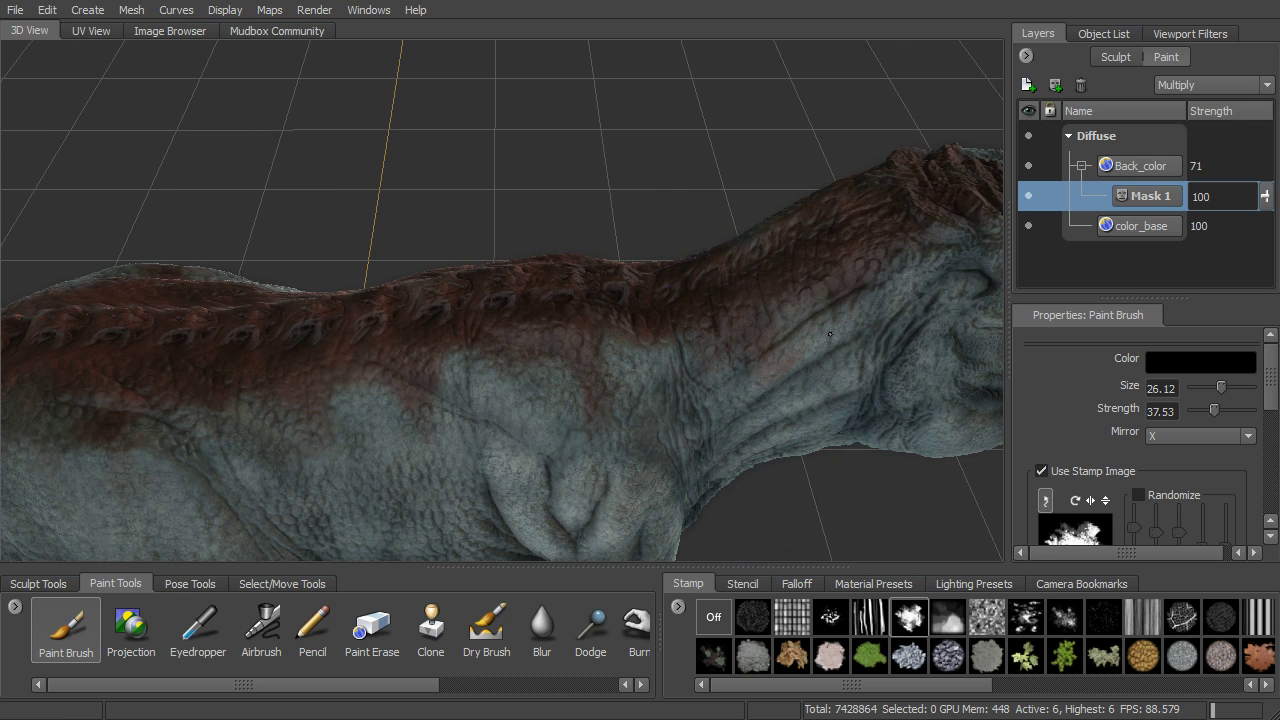
# Step: Check the head and soften the red's edge at the base of the tail with the black stamp
pyautogui.keyDown('alt'); pyautogui.moveTo(920, 260); pyautogui.dragTo(853, 278); pyautogui.keyUp('alt')
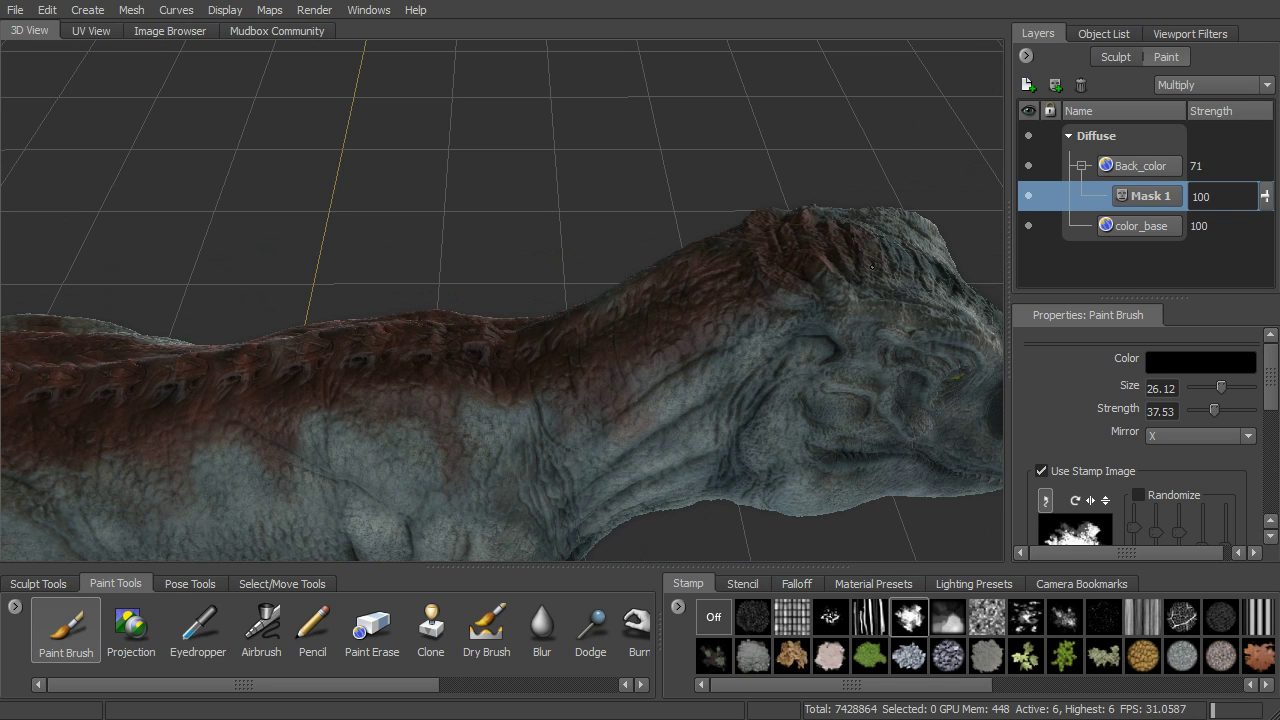
pyautogui.keyDown('alt'); pyautogui.moveTo(624, 405); pyautogui.dragTo(606, 320); pyautogui.keyUp('alt')
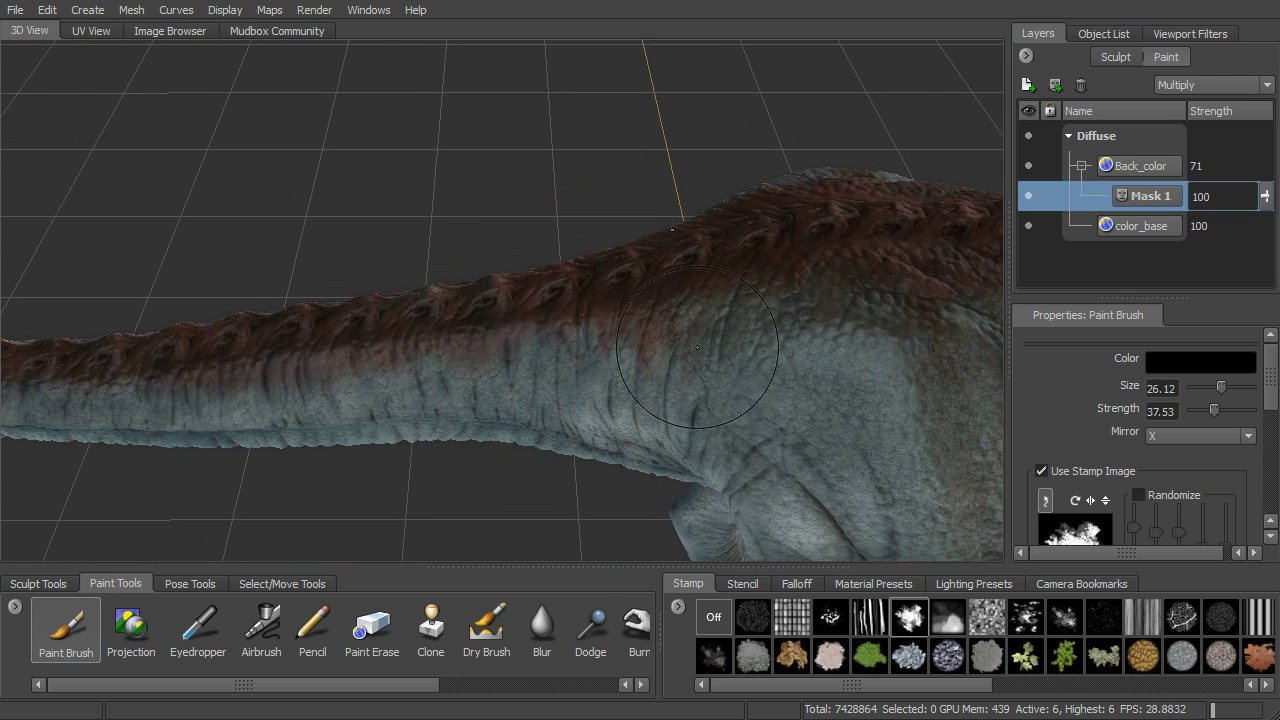
pyautogui.keyDown('alt'); pyautogui.moveTo(724, 293); pyautogui.dragTo(733, 338); pyautogui.keyUp('alt')
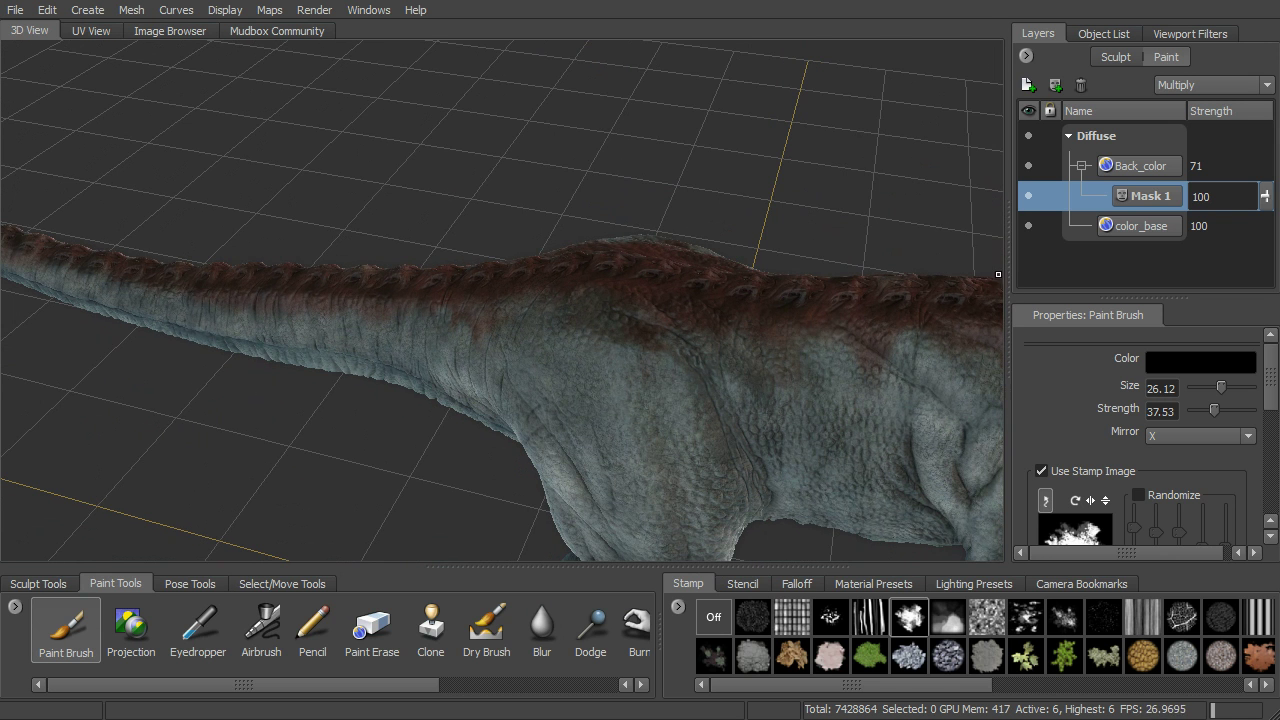
pyautogui.keyDown('alt'); pyautogui.moveTo(999, 279); pyautogui.dragTo(752, 322, button='middle'); pyautogui.keyUp('alt')
# Step: Select the Back_color layer and raise its strength to 100
pyautogui.click(1167, 163)
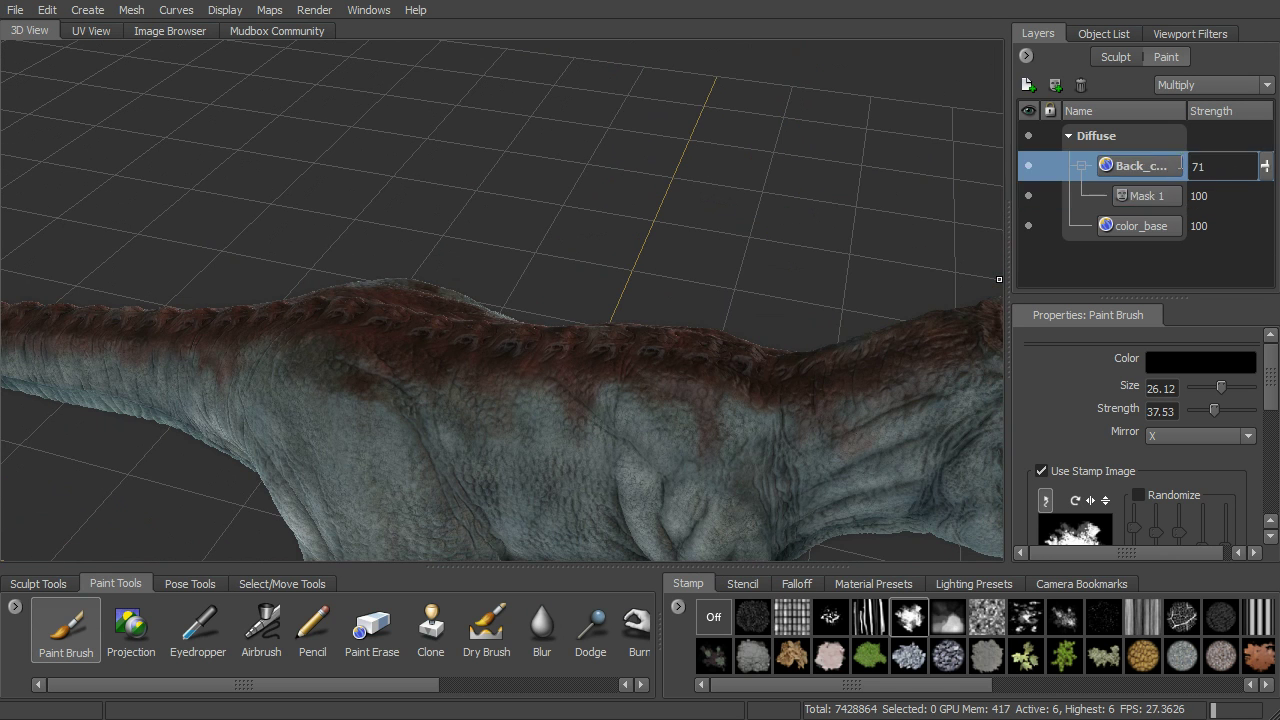
pyautogui.moveTo(1266, 172); pyautogui.dragTo(1269, 182)
pyautogui.keyDown('alt'); pyautogui.moveTo(693, 353); pyautogui.dragTo(627, 300); pyautogui.keyUp('alt')
pyautogui.keyDown('alt'); pyautogui.moveTo(627, 300); pyautogui.dragTo(510, 300, button='right'); pyautogui.keyUp('alt')
pyautogui.keyDown('alt'); pyautogui.moveTo(691, 352); pyautogui.dragTo(701, 333); pyautogui.keyUp('alt')
pyautogui.keyDown('alt'); pyautogui.moveTo(701, 333); pyautogui.dragTo(810, 329, button='right'); pyautogui.keyUp('alt')
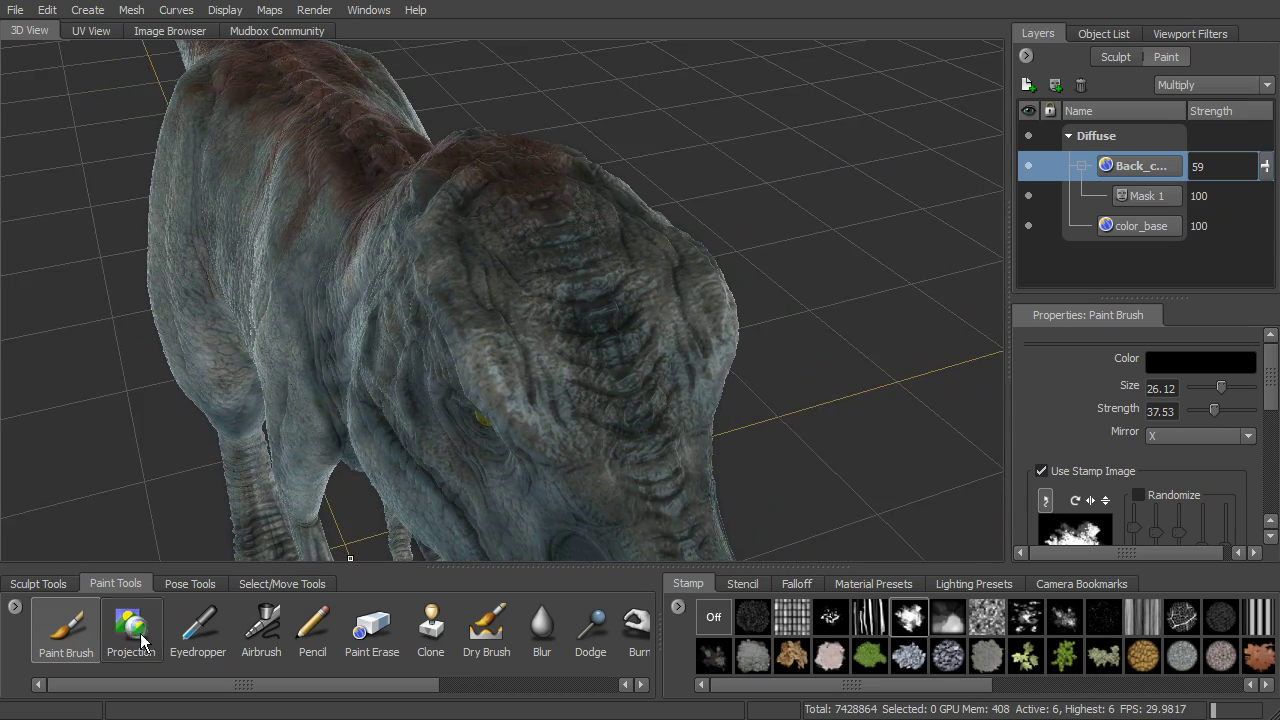
pyautogui.moveTo(1269, 172); pyautogui.dragTo(1271, 114)
pyautogui.keyDown('alt'); pyautogui.moveTo(446, 225); pyautogui.dragTo(502, 310); pyautogui.keyUp('alt')
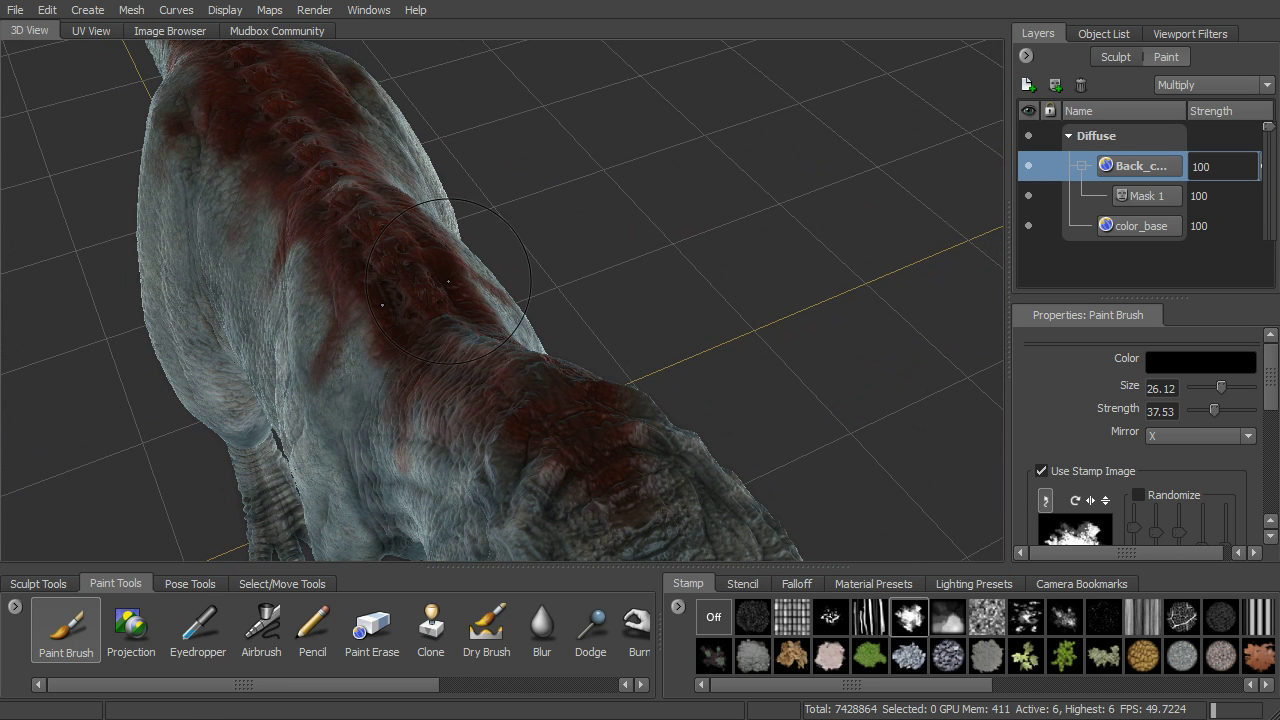
# Step: Sample the dark red behind the head for the Paint Brush, and set the brush size to about 7.88 and strength to about 55.51
pyautogui.click(199, 628)
pyautogui.click(633, 419)
pyautogui.click(65, 628)
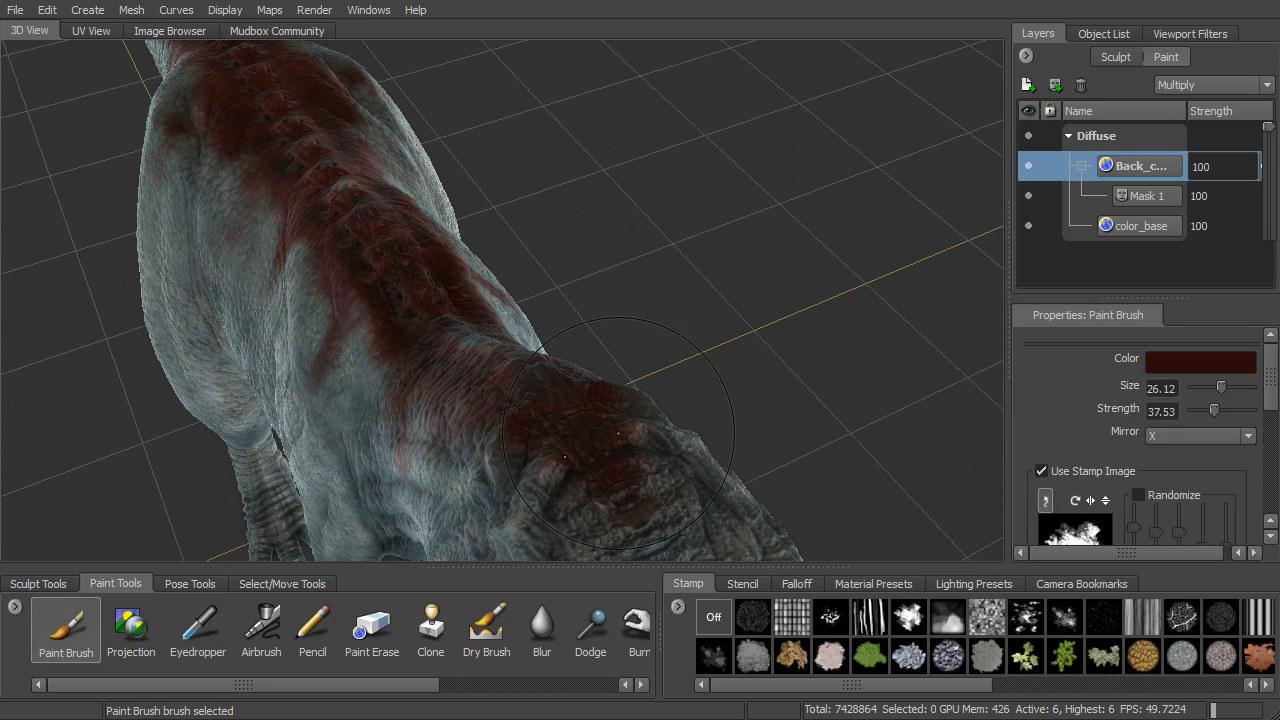
pyautogui.keyDown('alt'); pyautogui.moveTo(740, 400); pyautogui.dragTo(752, 388, button='right'); pyautogui.keyUp('alt')
pyautogui.keyDown('alt'); pyautogui.moveTo(752, 388); pyautogui.dragTo(578, 358); pyautogui.keyUp('alt')
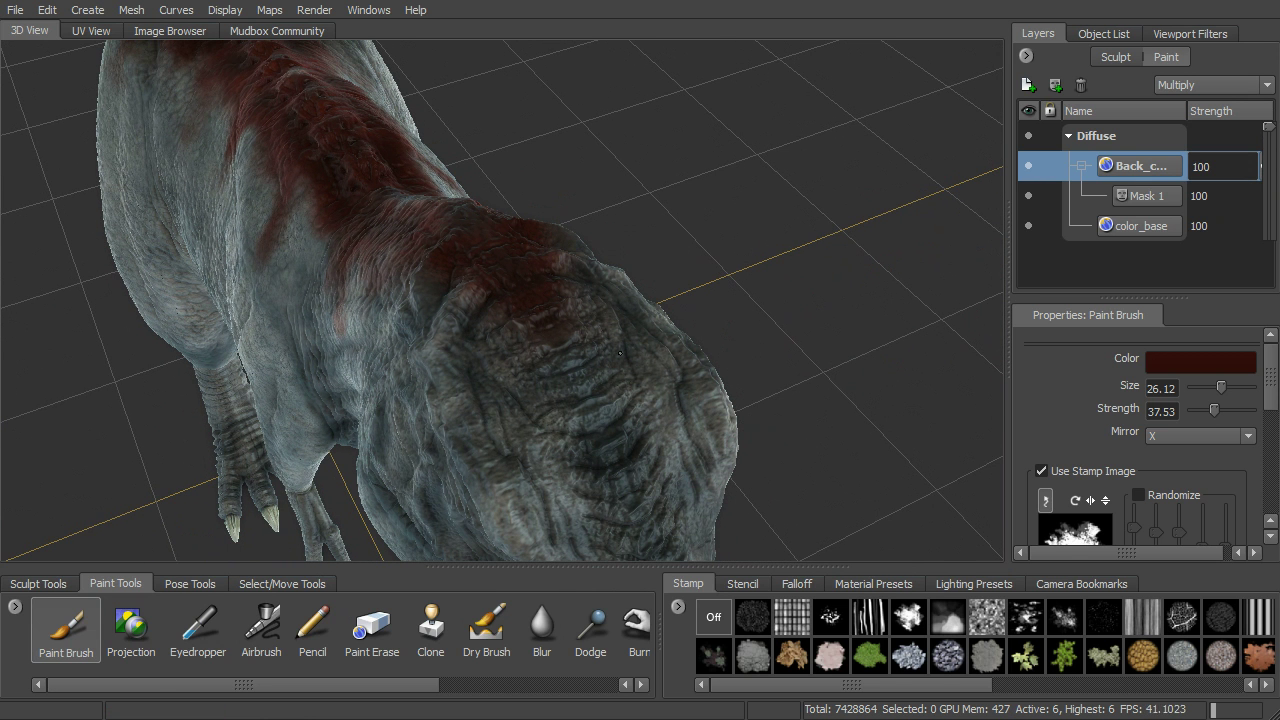
pyautogui.moveTo(576, 326)
pyautogui.mouseDown()
pyautogui.moveTo(605, 382)
pyautogui.moveTo(620, 350)
pyautogui.moveTo(565, 320)
pyautogui.mouseUp()
pyautogui.press('m')
pyautogui.press('b')
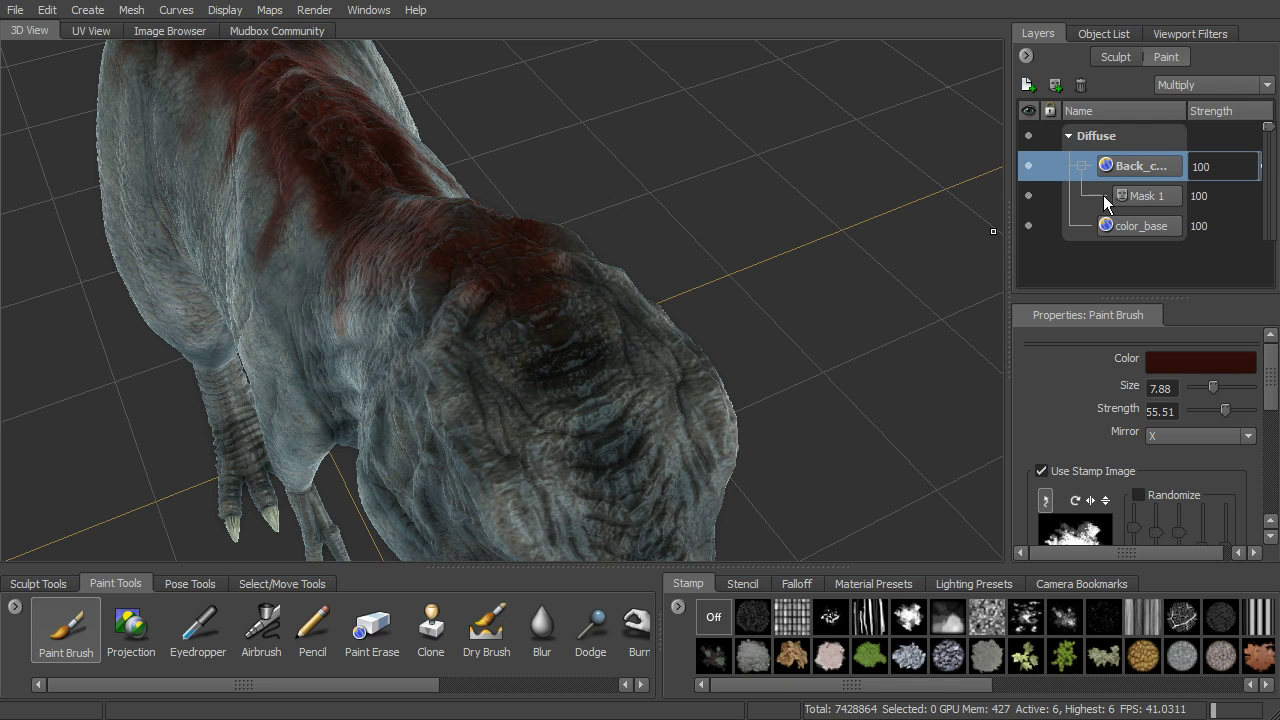
# Step: Set the Back_color layer's blend mode to Normal and sample the bright red behind the head for the Paint Brush
pyautogui.click(1199, 89)
pyautogui.click(1195, 103)
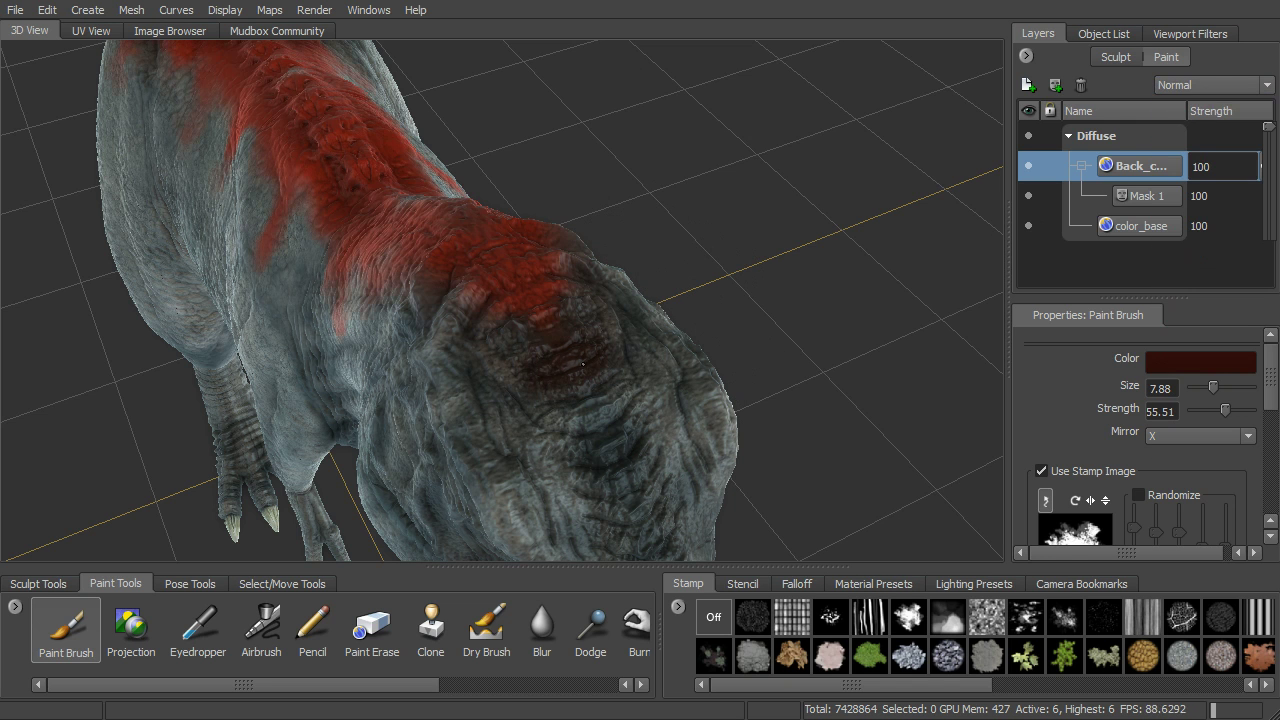
pyautogui.press('3')
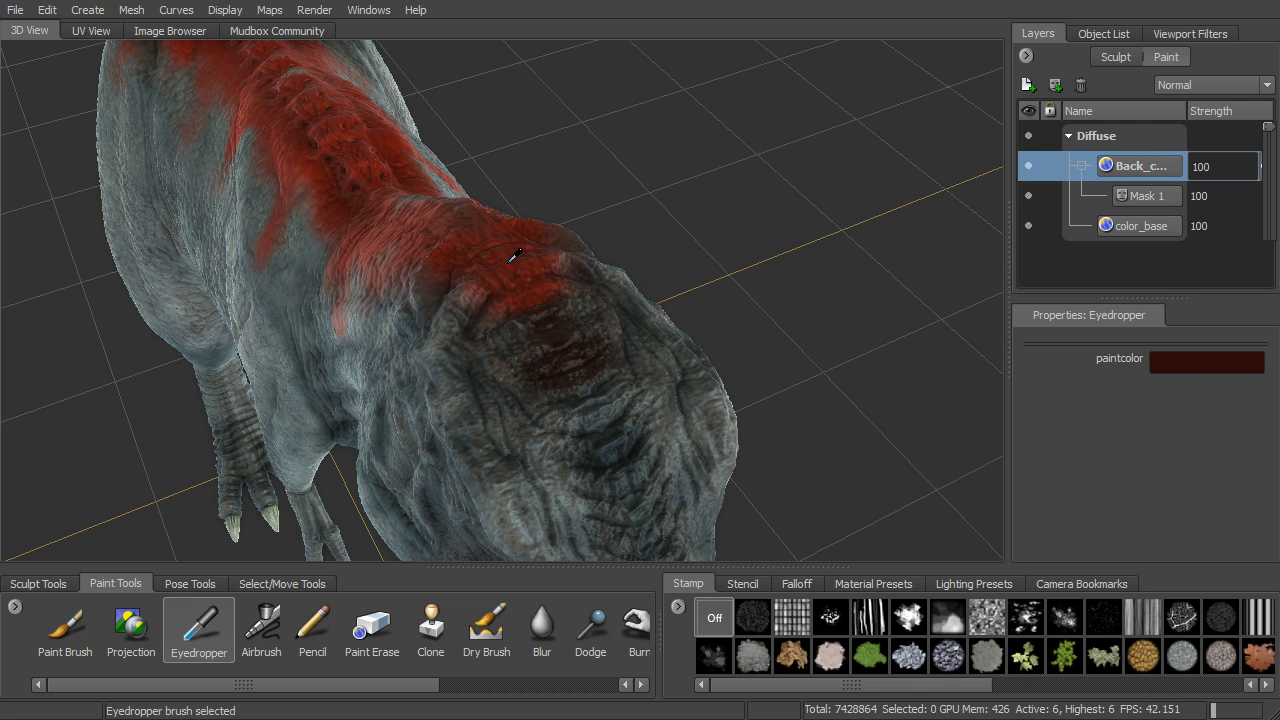
pyautogui.click(508, 252)
pyautogui.press('1')
# Step: Paint a red strip over the ridges of the head towards the snout, and set the Back_color layer's blend mode to Multiply
pyautogui.moveTo(559, 308)
pyautogui.mouseDown()
pyautogui.moveTo(548, 340)
pyautogui.moveTo(570, 301)
pyautogui.mouseUp()
pyautogui.moveTo(593, 358)
pyautogui.mouseDown()
pyautogui.moveTo(568, 420)
pyautogui.moveTo(636, 437)
pyautogui.moveTo(554, 342)
pyautogui.mouseUp()
pyautogui.keyDown('alt'); pyautogui.moveTo(476, 344); pyautogui.dragTo(507, 325); pyautogui.keyUp('alt')
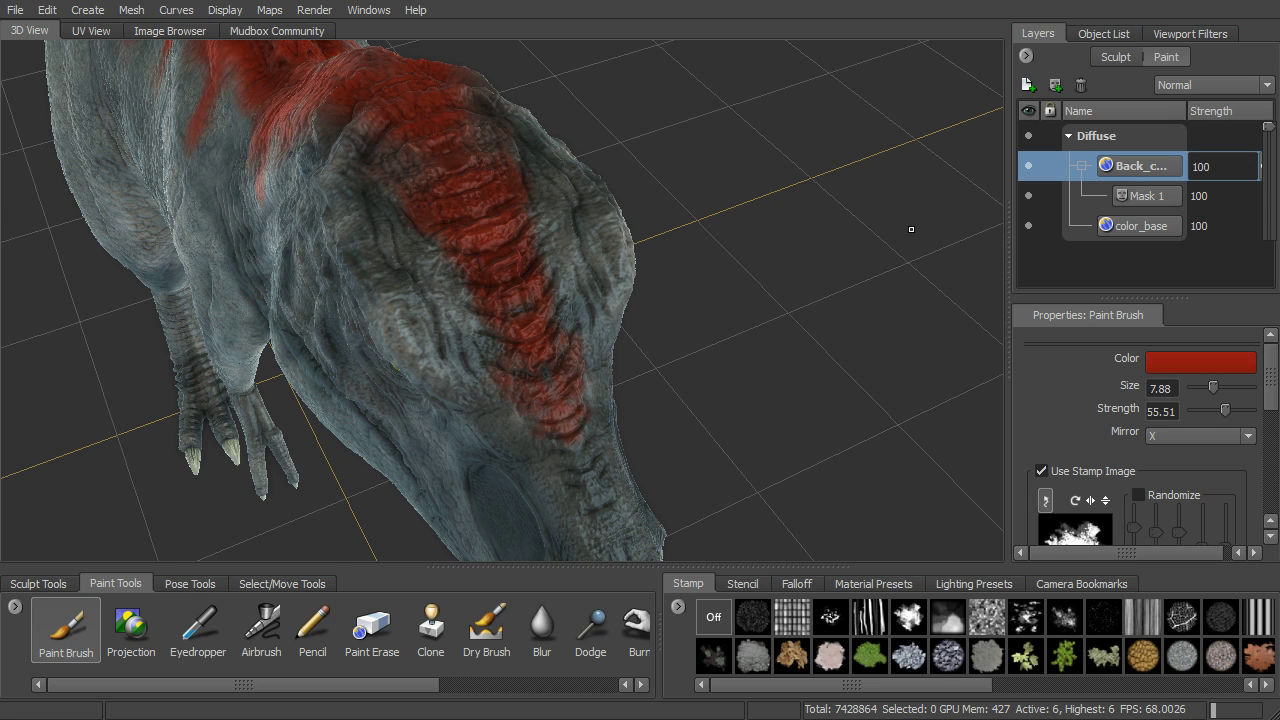
pyautogui.click(1230, 85)
pyautogui.click(1221, 118)
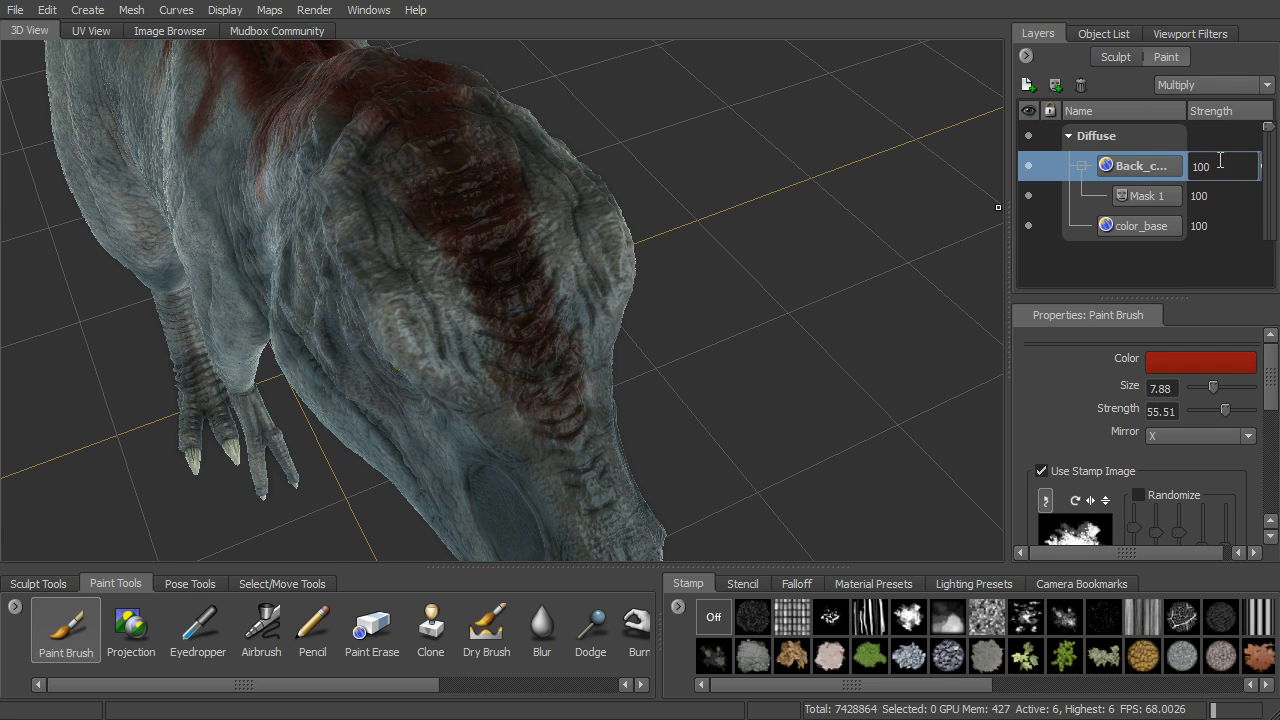
# Step: Select Mask 1 and set the Paint Brush colour to black
pyautogui.keyDown('alt'); pyautogui.moveTo(846, 301); pyautogui.dragTo(907, 317); pyautogui.keyUp('alt')
pyautogui.click(1148, 196)
pyautogui.click(1220, 362)
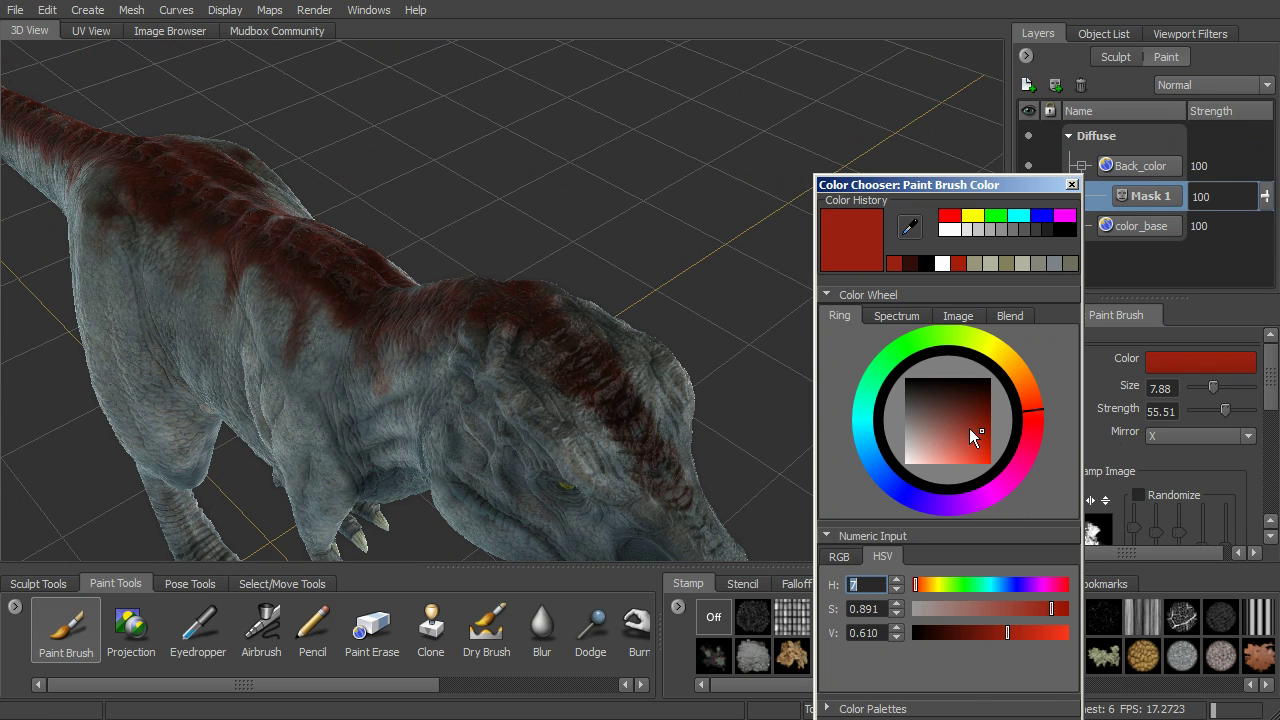
pyautogui.moveTo(916, 398); pyautogui.dragTo(904, 377)
# Step: Mask out the edges of the red strip on top of the head with the black brush, and close the colour chooser
pyautogui.keyDown('alt'); pyautogui.moveTo(625, 376); pyautogui.dragTo(594, 420, button='right'); pyautogui.keyUp('alt')
pyautogui.moveTo(594, 422); pyautogui.dragTo(569, 421)
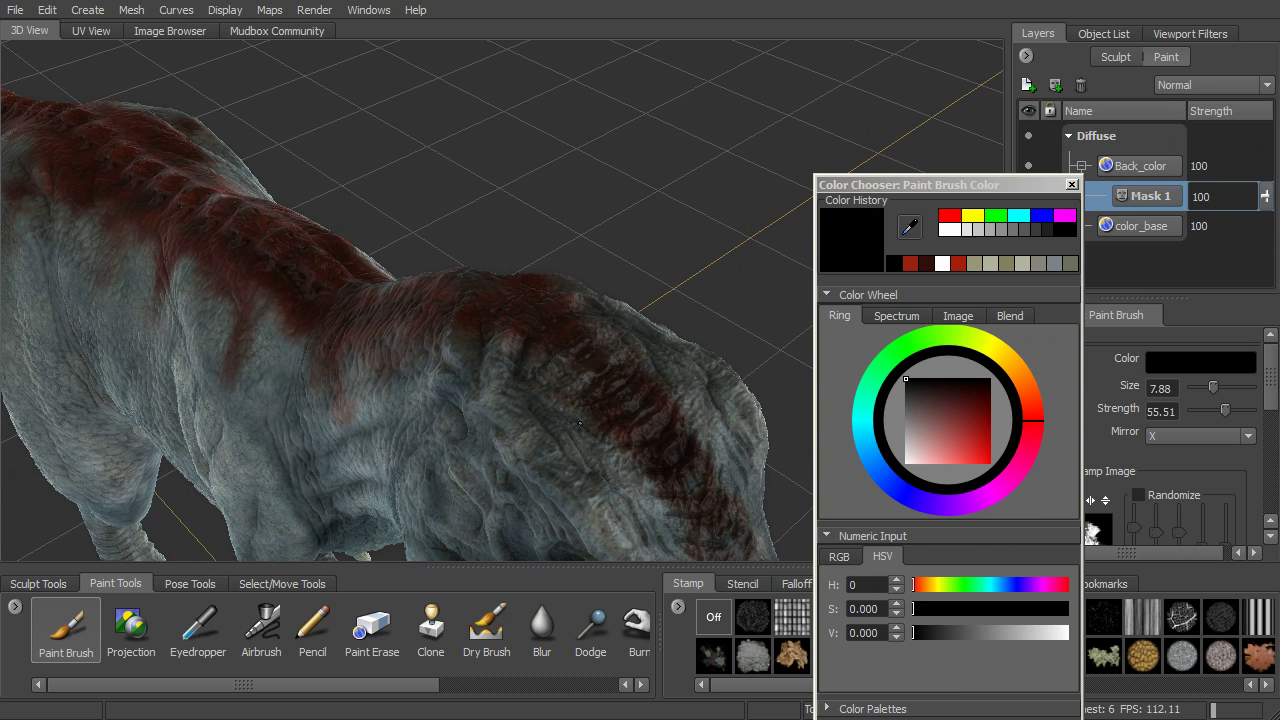
pyautogui.keyDown('alt'); pyautogui.moveTo(700, 420); pyautogui.dragTo(640, 360, button='middle'); pyautogui.keyUp('alt')
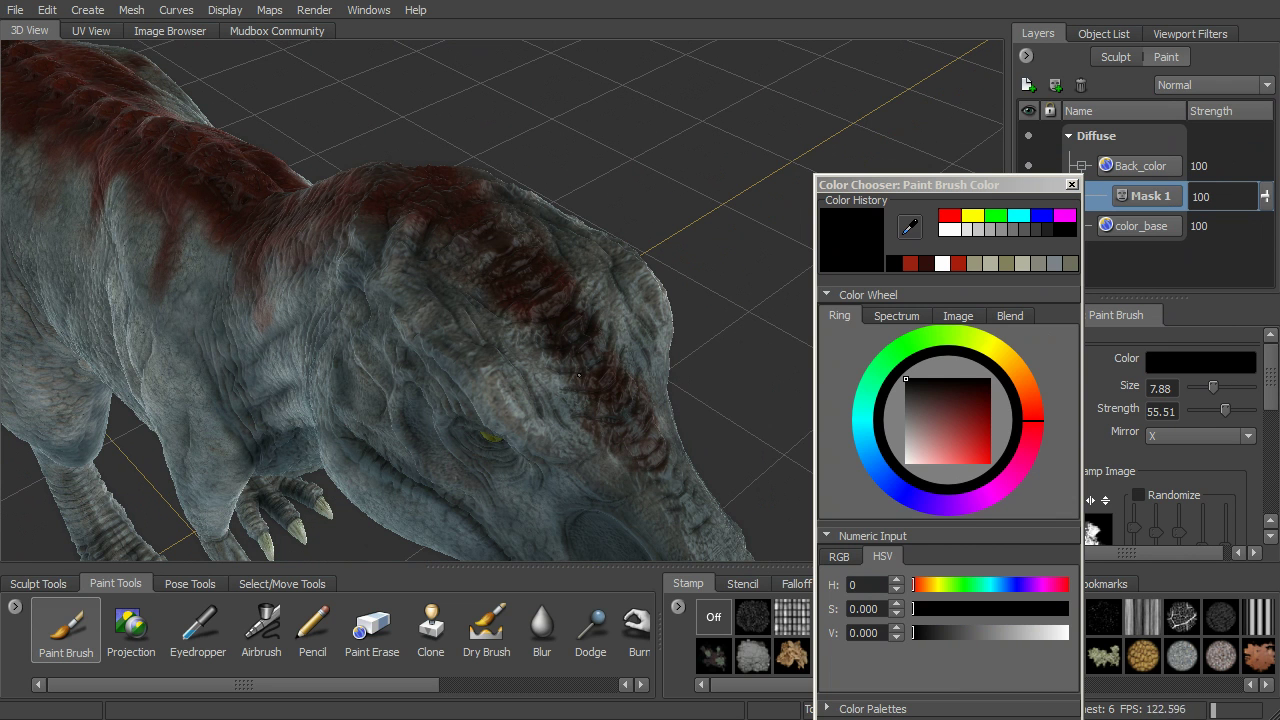
pyautogui.moveTo(971, 186); pyautogui.dragTo(930, 59)
pyautogui.click(912, 613)
# Step: Collapse the Back_color layer's mask and examine the whole dinosaur's colouring from several angles and distances
pyautogui.keyDown('alt'); pyautogui.moveTo(703, 364); pyautogui.dragTo(1020, 260); pyautogui.keyUp('alt')
pyautogui.click(1081, 166)
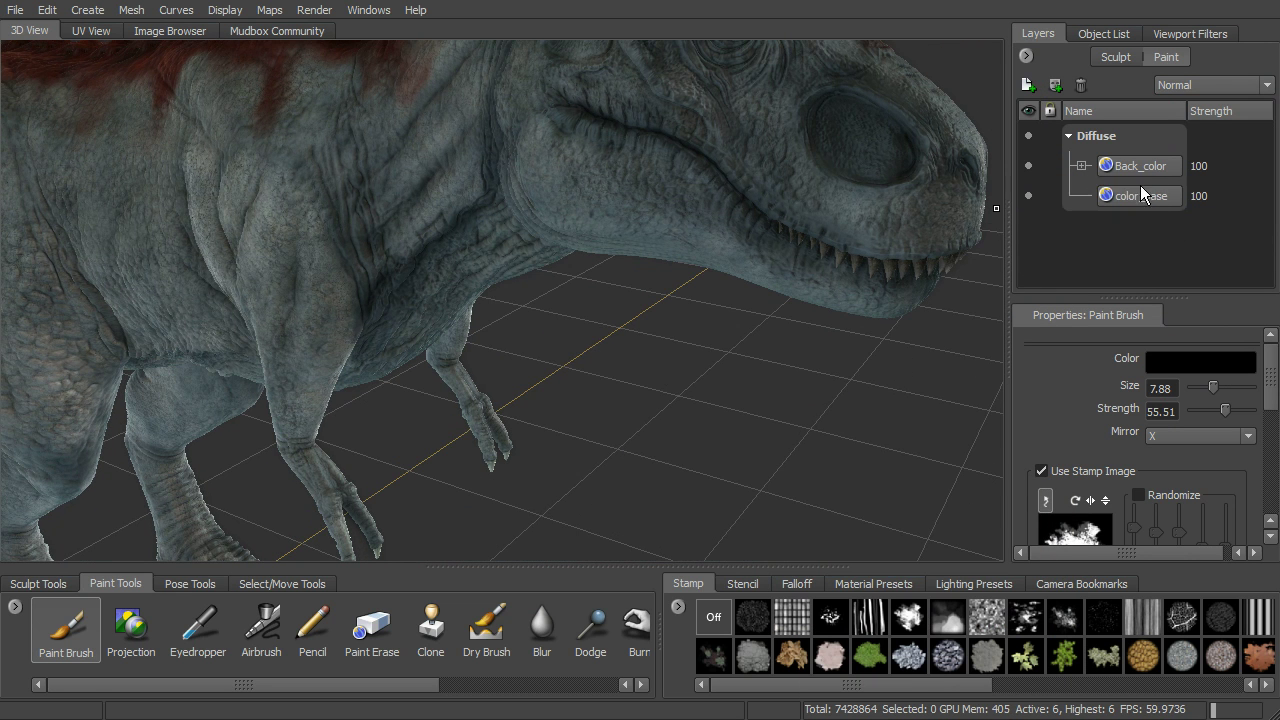
pyautogui.keyDown('alt'); pyautogui.moveTo(866, 234); pyautogui.dragTo(852, 275); pyautogui.keyUp('alt')
pyautogui.keyDown('alt'); pyautogui.moveTo(852, 275); pyautogui.dragTo(829, 214, button='right'); pyautogui.keyUp('alt')
pyautogui.keyDown('alt'); pyautogui.moveTo(829, 214); pyautogui.dragTo(707, 144); pyautogui.keyUp('alt')
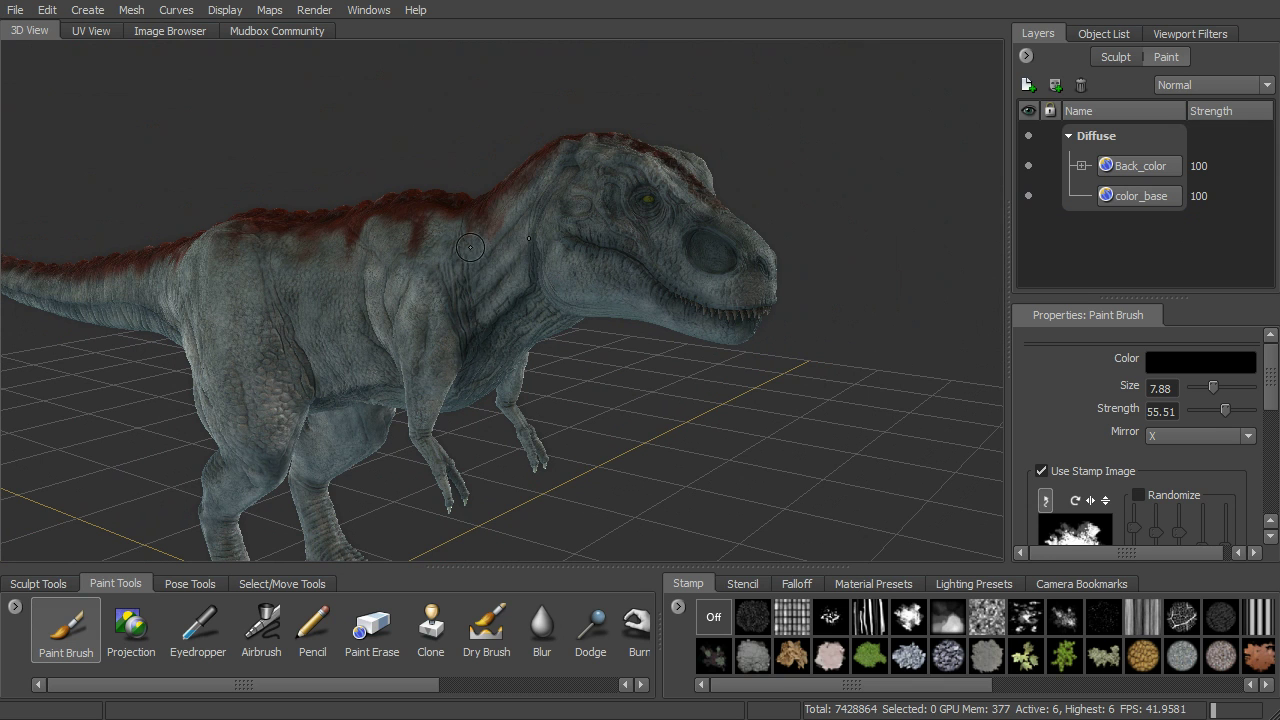
pyautogui.keyDown('alt'); pyautogui.moveTo(596, 341); pyautogui.dragTo(769, 330); pyautogui.keyUp('alt')
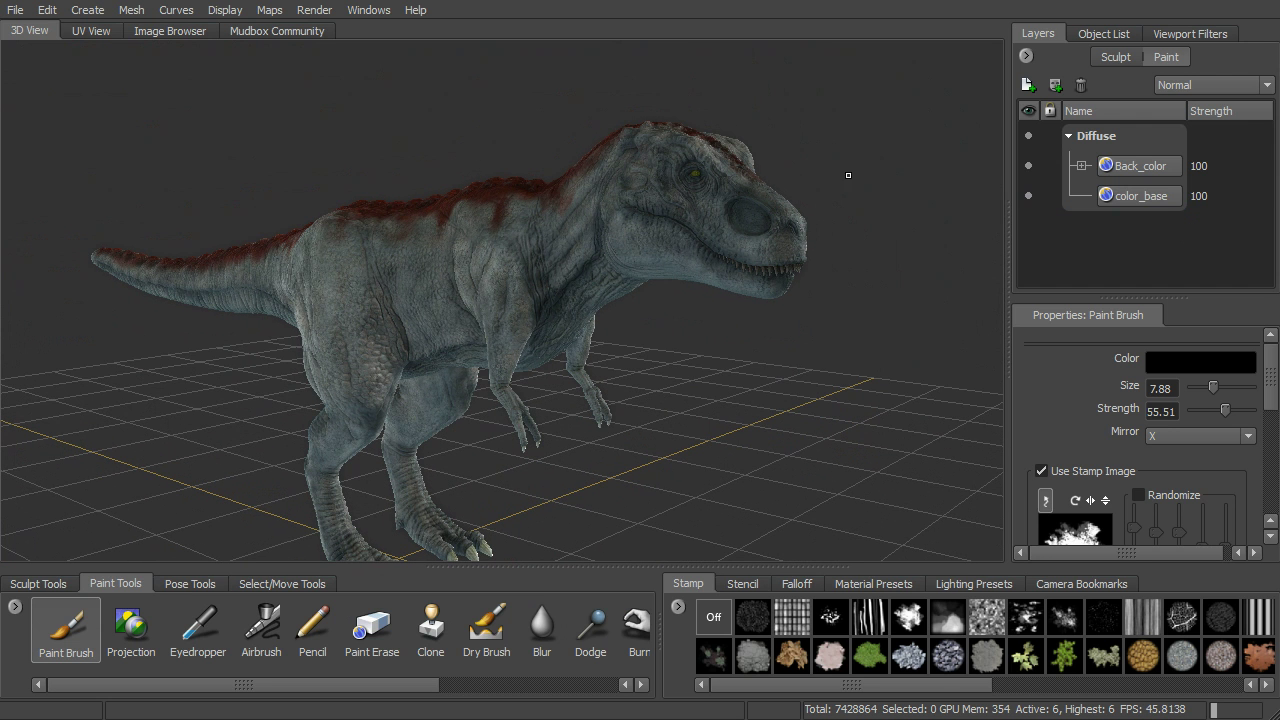
pyautogui.keyDown('alt'); pyautogui.moveTo(965, 246); pyautogui.dragTo(982, 244); pyautogui.keyUp('alt')
pyautogui.keyDown('alt'); pyautogui.moveTo(982, 244); pyautogui.dragTo(905, 294, button='middle'); pyautogui.keyUp('alt')
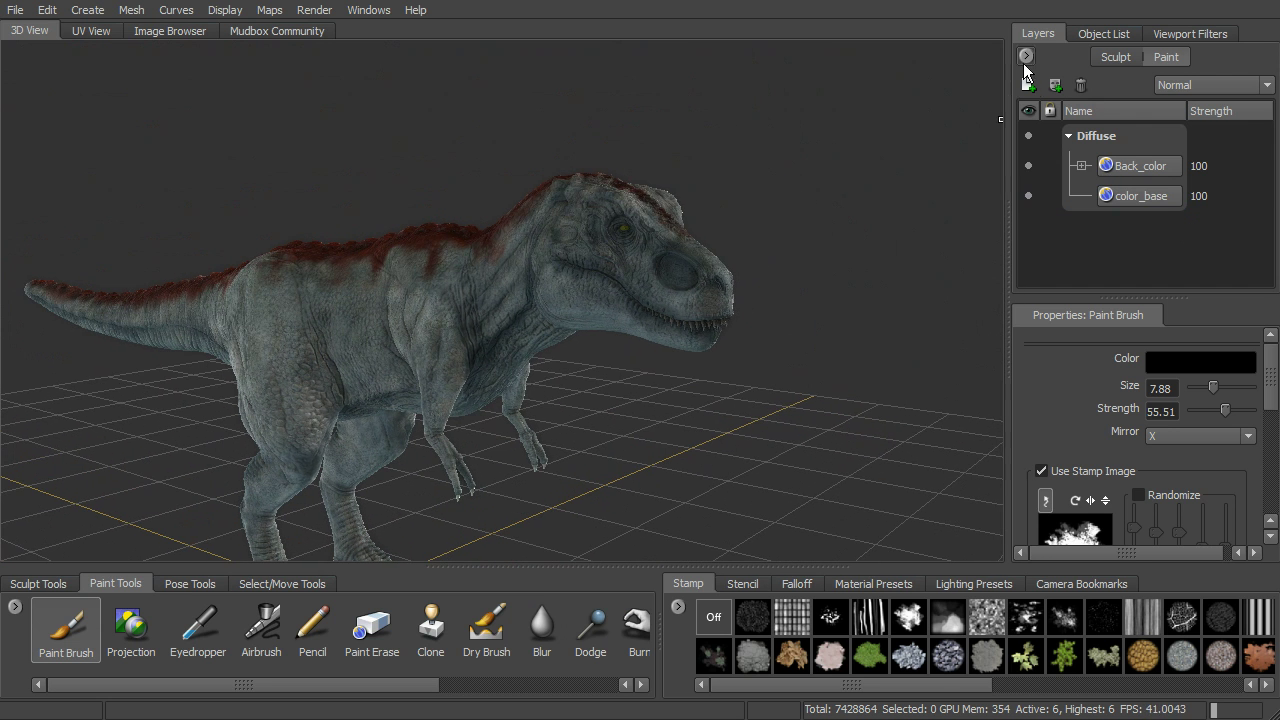
# Step: Import spots.bmp from the lesson_10 folder as a paint layer in the Diffuse channel
pyautogui.click(1026, 84)
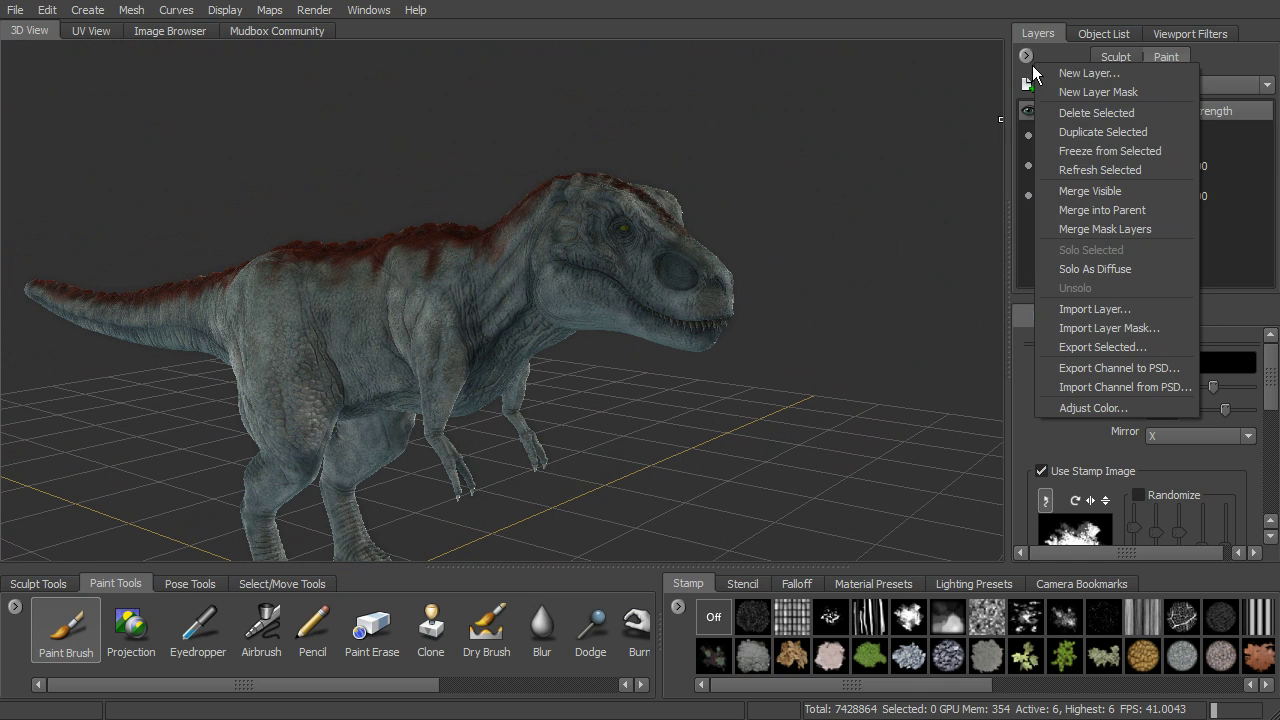
pyautogui.click(1100, 309)
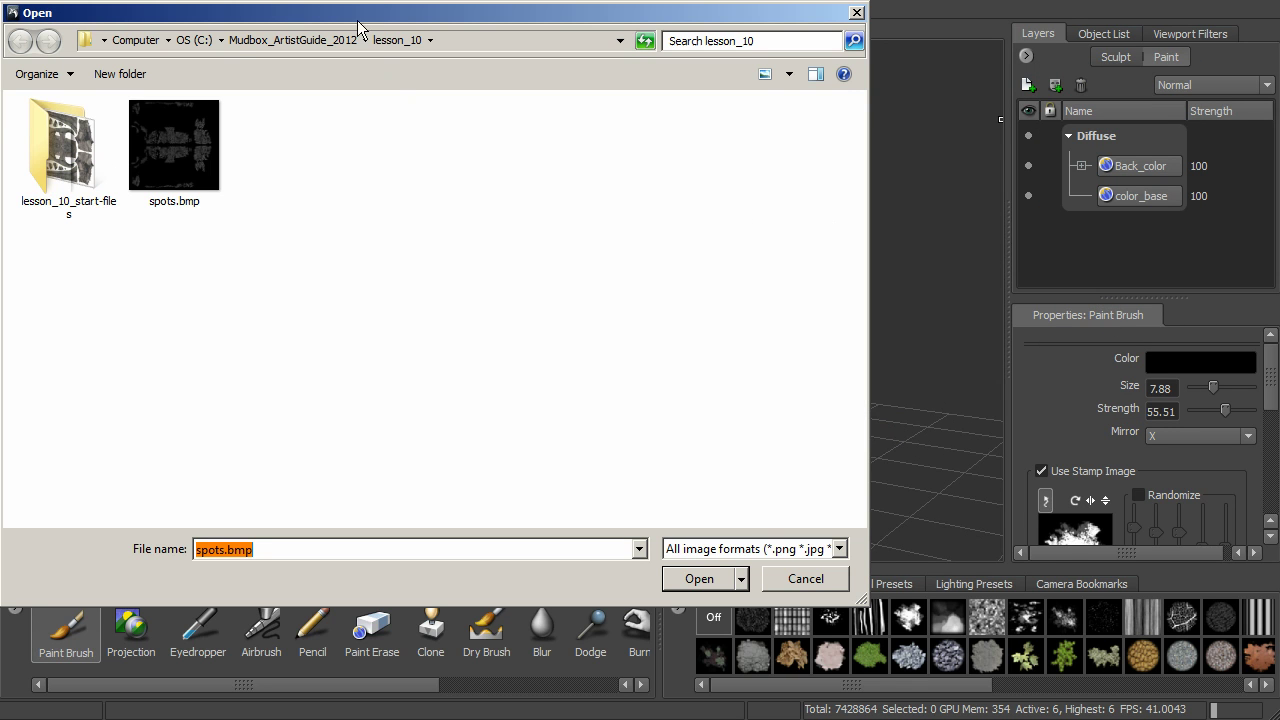
pyautogui.moveTo(363, 15); pyautogui.dragTo(573, 75)
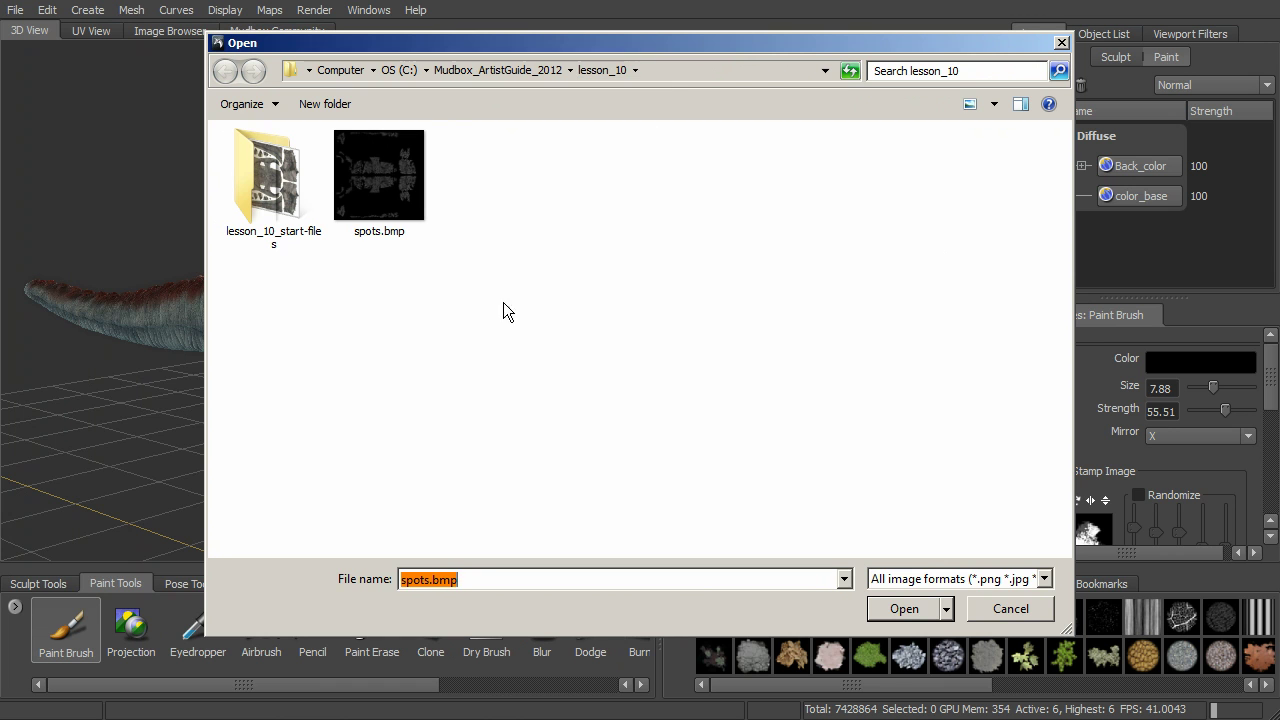
pyautogui.click(397, 201)
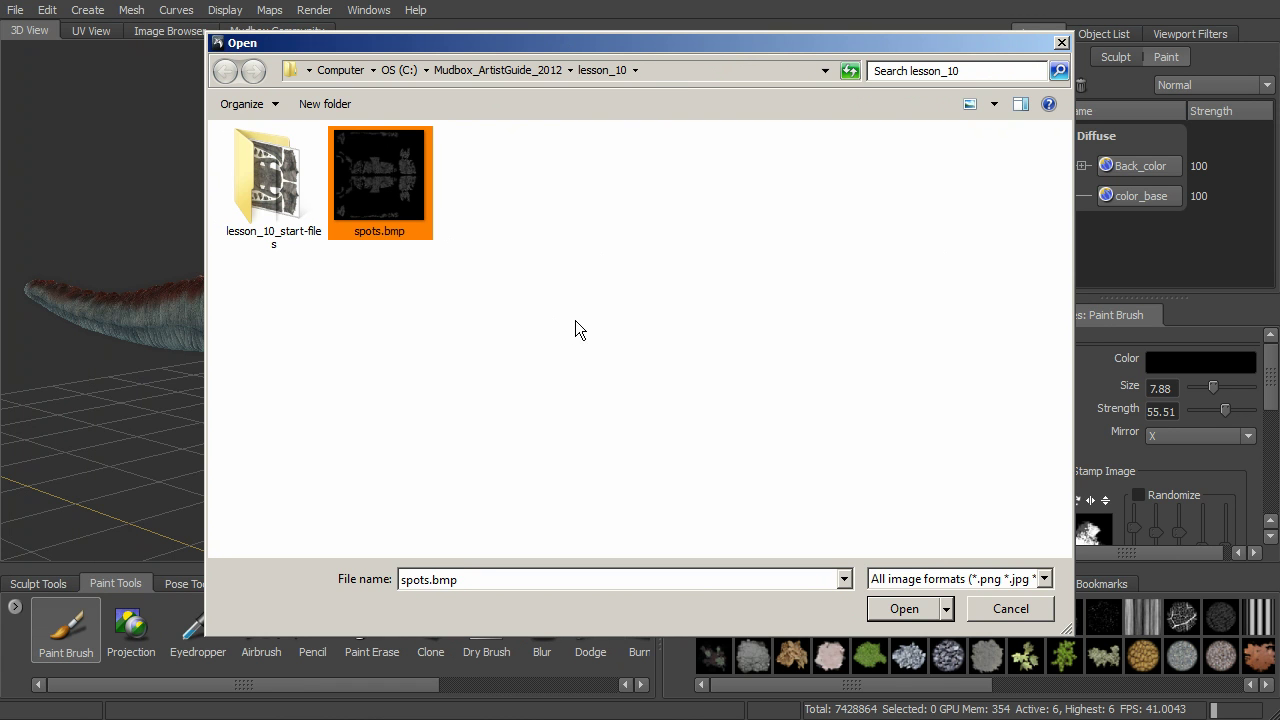
pyautogui.click(906, 610)
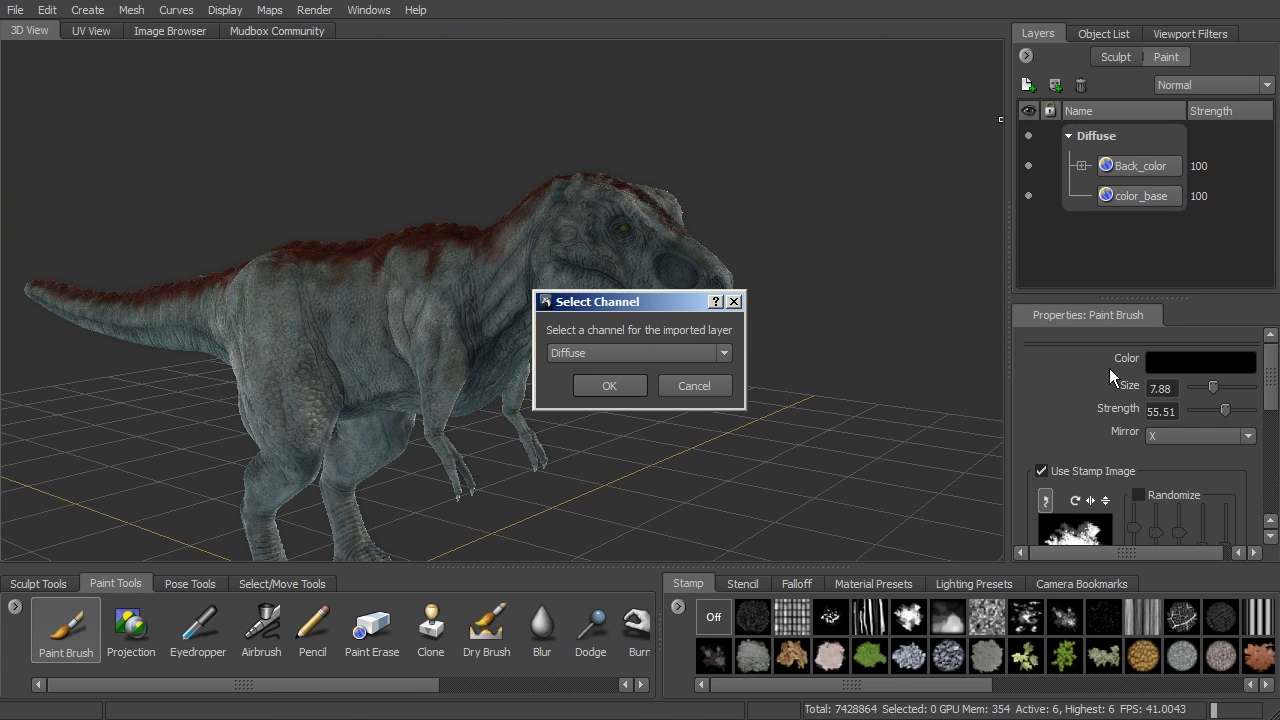
pyautogui.moveTo(654, 300); pyautogui.dragTo(921, 181)
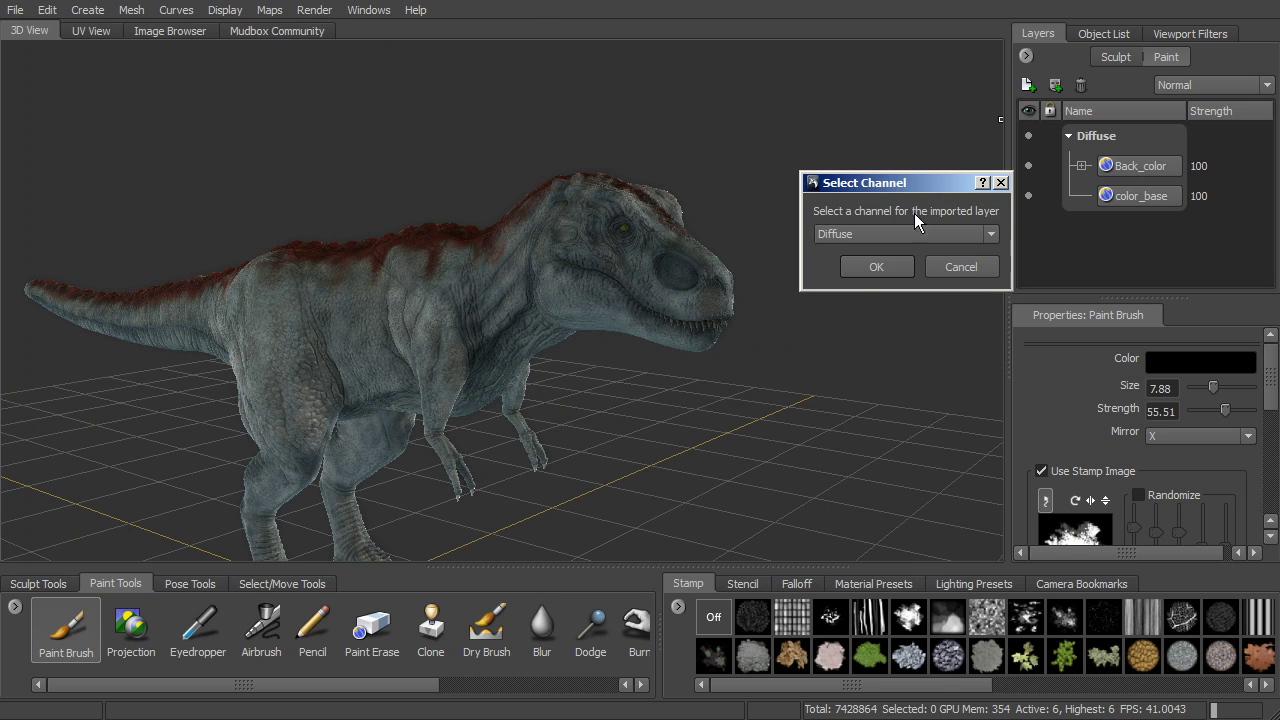
pyautogui.click(877, 267)
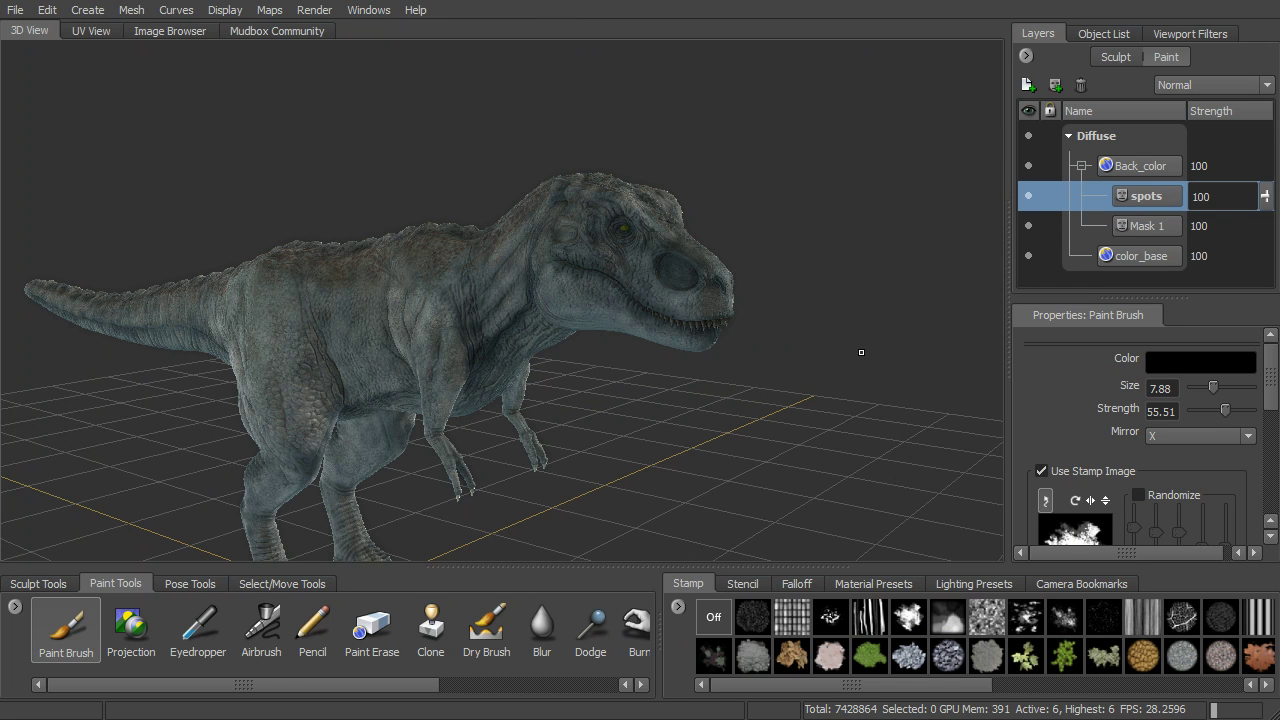
# Step: Place the spots layer as a separate layer above Back_color in the Diffuse channel, and collapse Back_color's mask
pyautogui.moveTo(1145, 198)
pyautogui.mouseDown()
pyautogui.moveTo(1143, 160)
pyautogui.moveTo(1161, 194)
pyautogui.mouseUp()
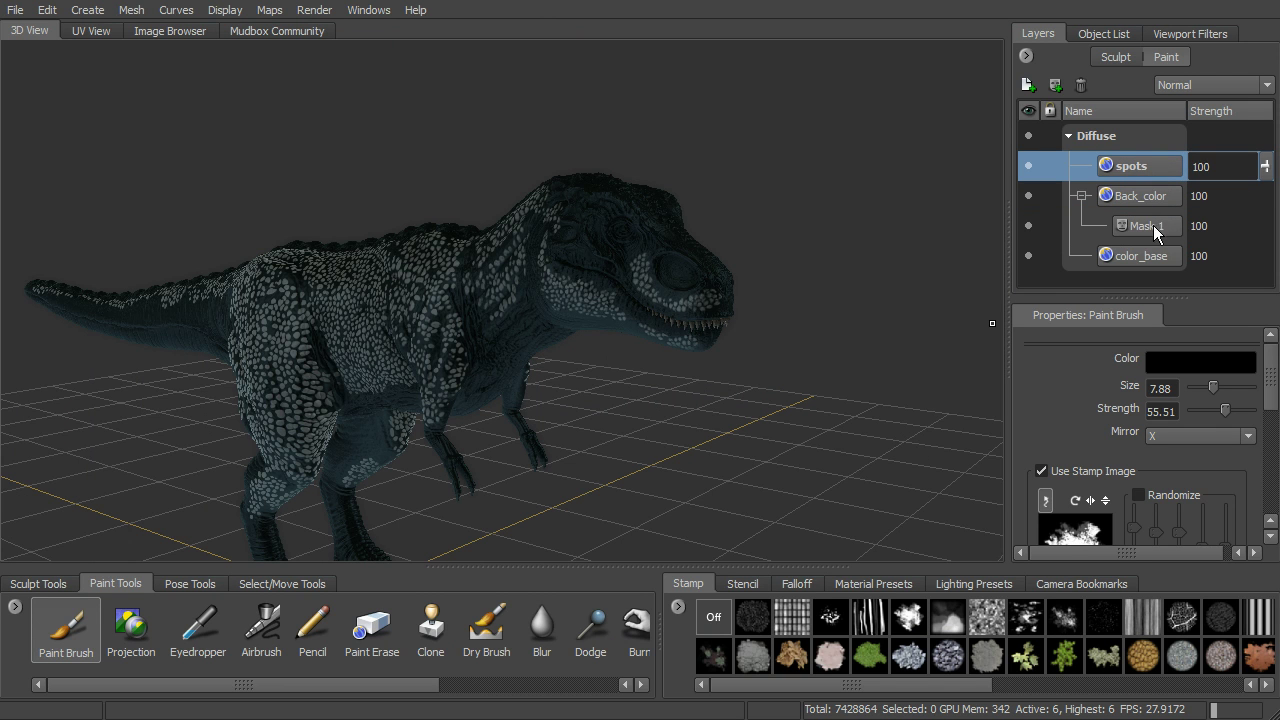
pyautogui.click(1081, 197)
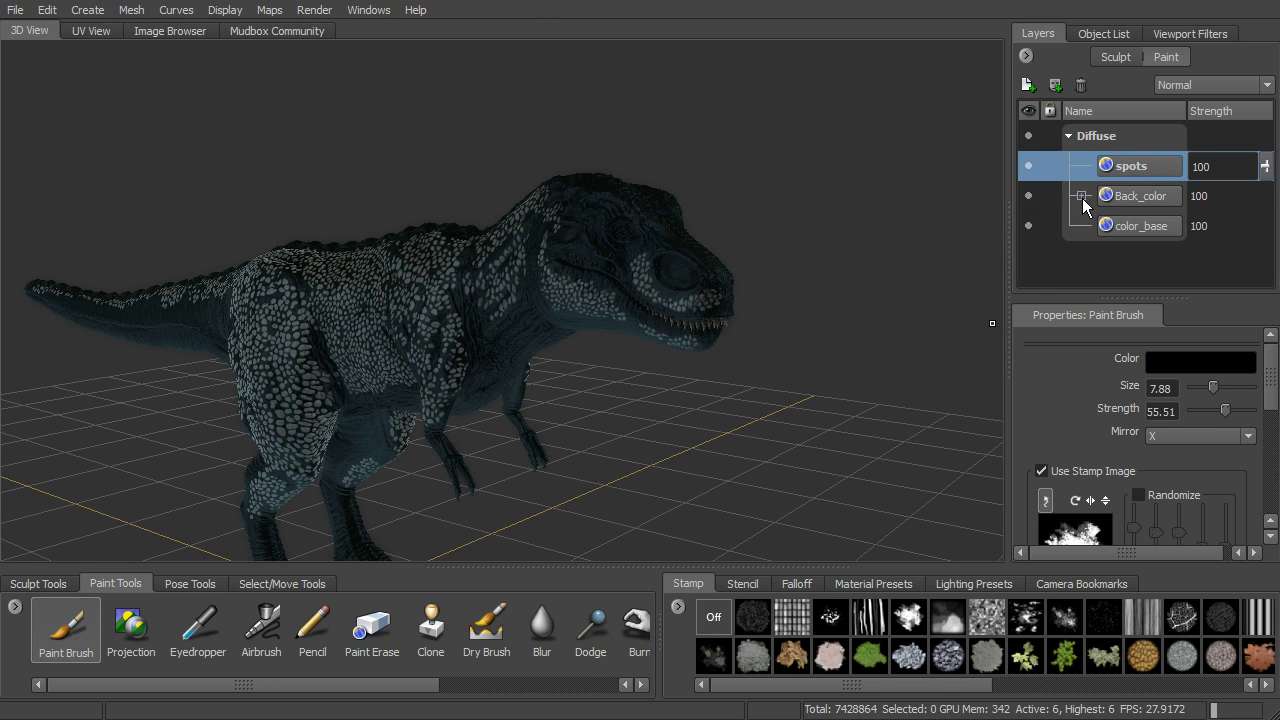
pyautogui.keyDown('alt'); pyautogui.moveTo(803, 334); pyautogui.dragTo(826, 344); pyautogui.keyUp('alt')
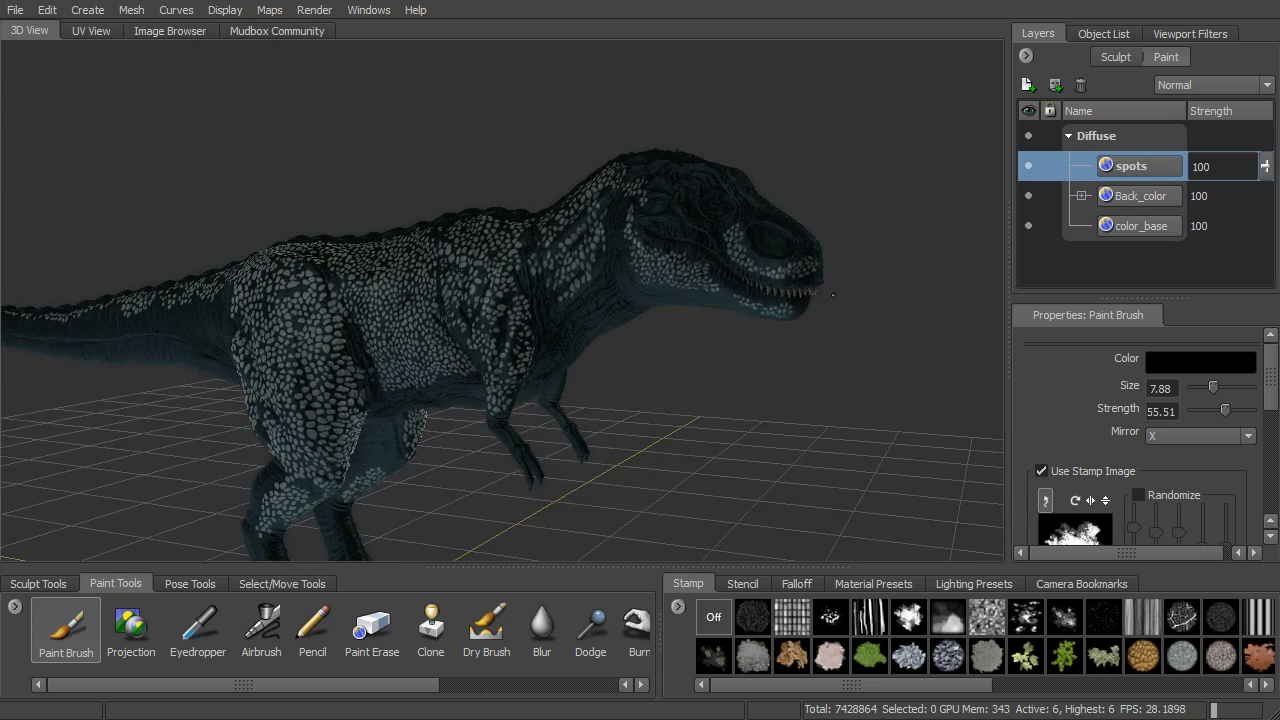
pyautogui.keyDown('alt'); pyautogui.moveTo(826, 344); pyautogui.dragTo(827, 324, button='right'); pyautogui.keyUp('alt')
pyautogui.keyDown('alt'); pyautogui.moveTo(827, 324); pyautogui.dragTo(817, 365); pyautogui.keyUp('alt')
# Step: Try the Multiply blend mode on the spots layer, switch it to Soft Light, and reduce the layer's strength to 45
pyautogui.click(1210, 86)
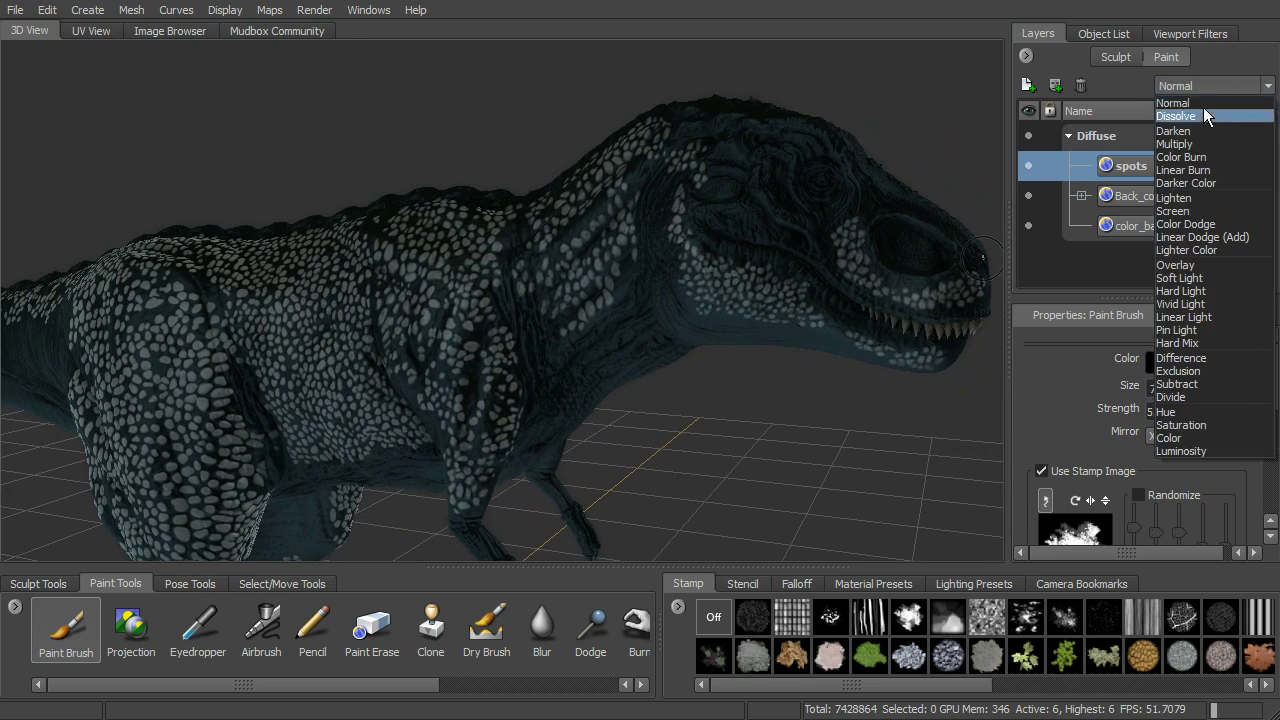
pyautogui.click(1197, 144)
pyautogui.click(1214, 86)
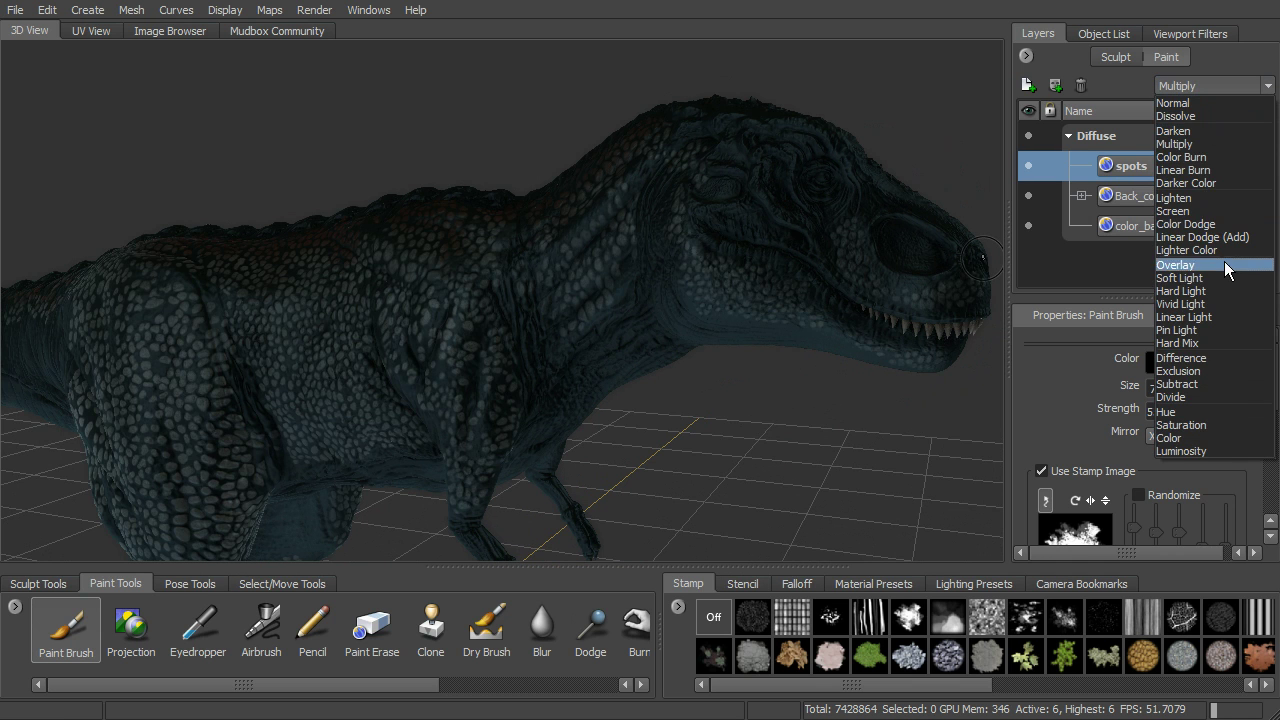
pyautogui.click(1222, 281)
pyautogui.keyDown('alt'); pyautogui.moveTo(850, 305); pyautogui.dragTo(985, 290); pyautogui.keyUp('alt')
pyautogui.moveTo(1266, 168); pyautogui.dragTo(1274, 231)
pyautogui.keyDown('alt'); pyautogui.moveTo(940, 302); pyautogui.dragTo(814, 351, button='right'); pyautogui.keyUp('alt')
pyautogui.moveTo(814, 351)
pyautogui.keyDown('alt'); pyautogui.mouseDown()
pyautogui.moveTo(796, 343)
pyautogui.moveTo(807, 344)
pyautogui.mouseUp(); pyautogui.keyUp('alt')
pyautogui.keyDown('alt'); pyautogui.moveTo(807, 344); pyautogui.dragTo(907, 341, button='middle'); pyautogui.keyUp('alt')
pyautogui.keyDown('alt'); pyautogui.moveTo(907, 341); pyautogui.dragTo(984, 328, button='right'); pyautogui.keyUp('alt')
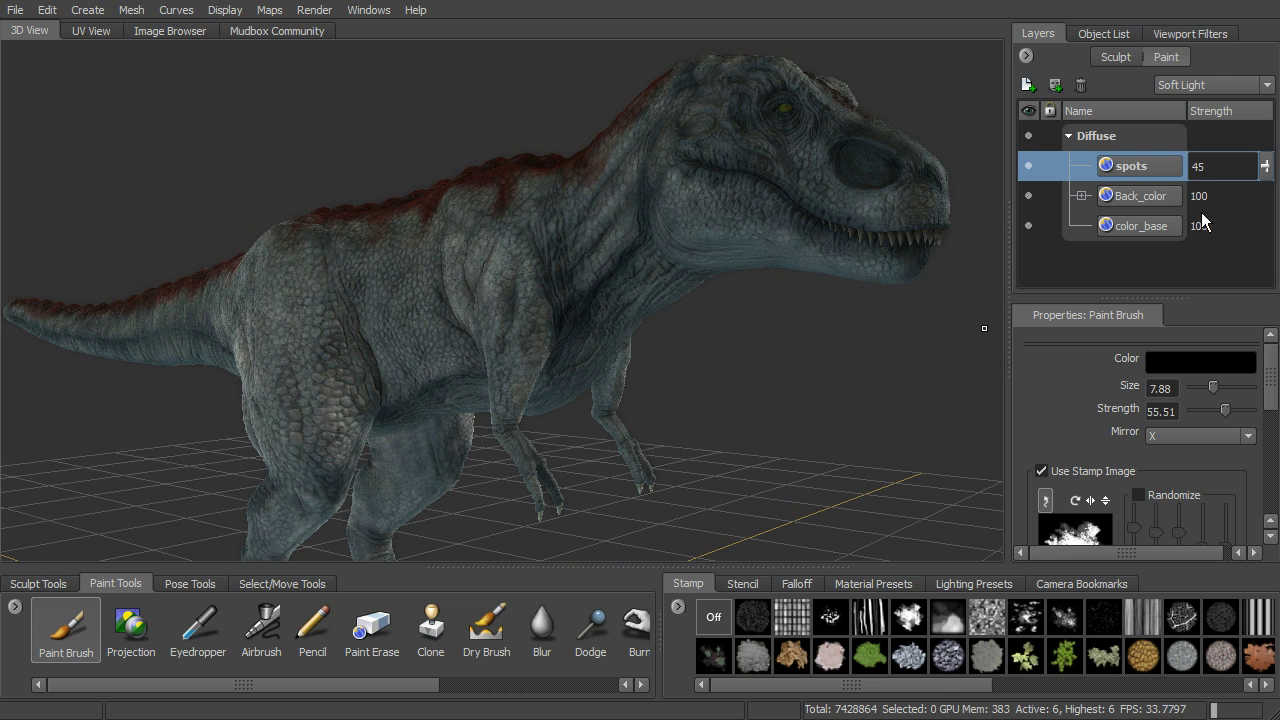
# Step: Fine-tune the spots layer's strength to 51 while checking the scale pattern on the dinosaur's body
pyautogui.moveTo(1269, 168); pyautogui.dragTo(1273, 167)
pyautogui.keyDown('alt'); pyautogui.moveTo(751, 334); pyautogui.dragTo(776, 328); pyautogui.keyUp('alt')
pyautogui.keyDown('alt'); pyautogui.moveTo(888, 260); pyautogui.dragTo(989, 243, button='right'); pyautogui.keyUp('alt')
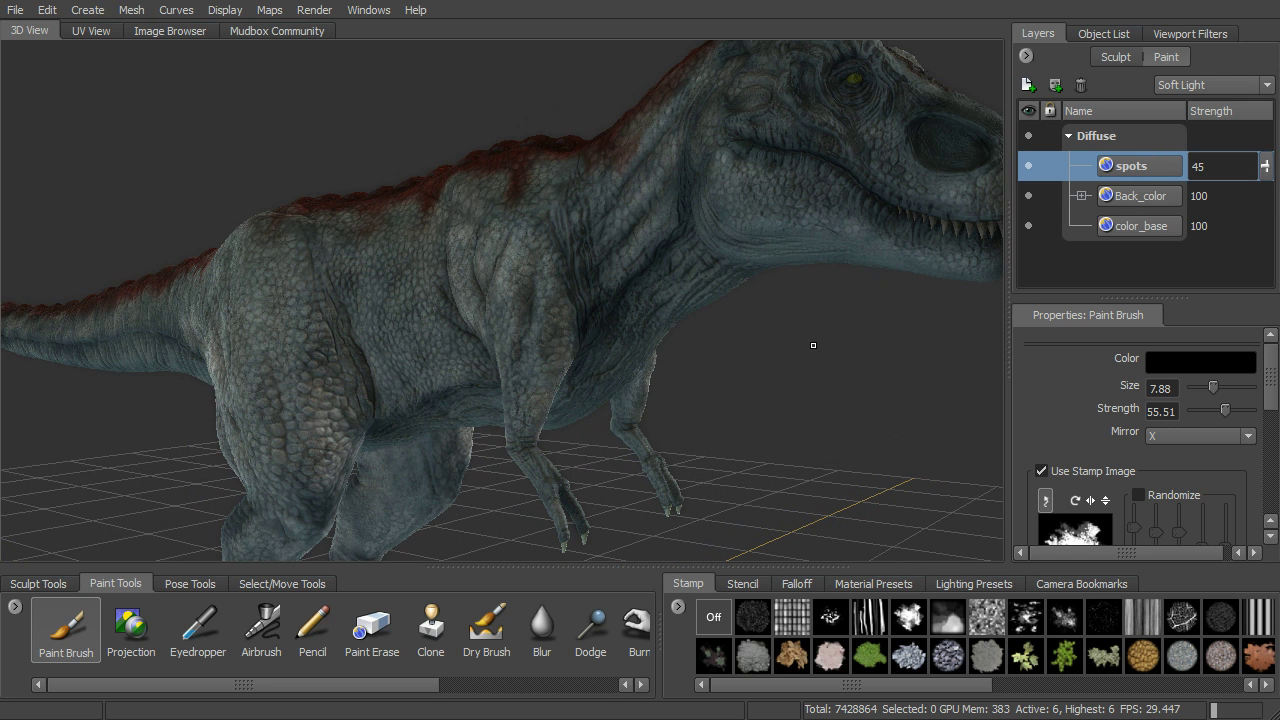
pyautogui.keyDown('alt'); pyautogui.moveTo(792, 340); pyautogui.dragTo(1005, 282); pyautogui.keyUp('alt')
pyautogui.moveTo(1265, 166)
pyautogui.mouseDown()
pyautogui.moveTo(1267, 185)
pyautogui.moveTo(1267, 151)
pyautogui.moveTo(1268, 168)
pyautogui.mouseUp()
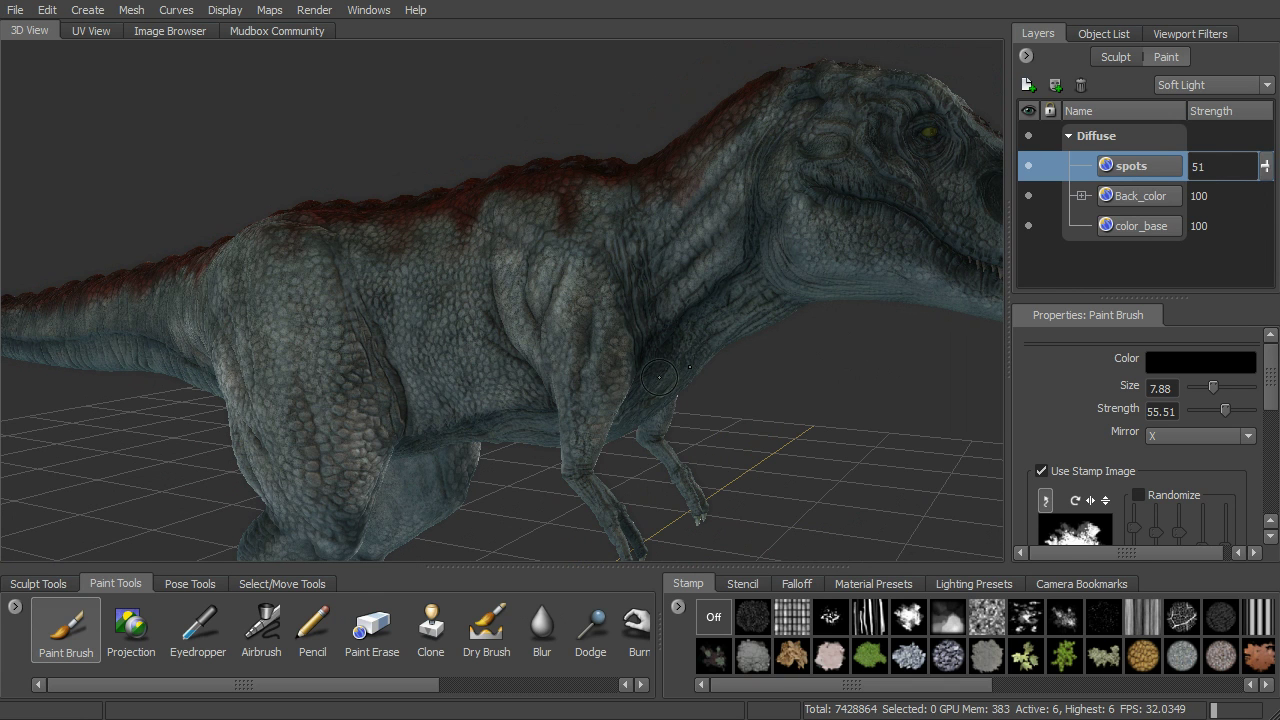
pyautogui.keyDown('alt'); pyautogui.moveTo(727, 320); pyautogui.dragTo(665, 302, button='right'); pyautogui.keyUp('alt')
pyautogui.keyDown('alt'); pyautogui.moveTo(665, 302); pyautogui.dragTo(677, 309, button='middle'); pyautogui.keyUp('alt')
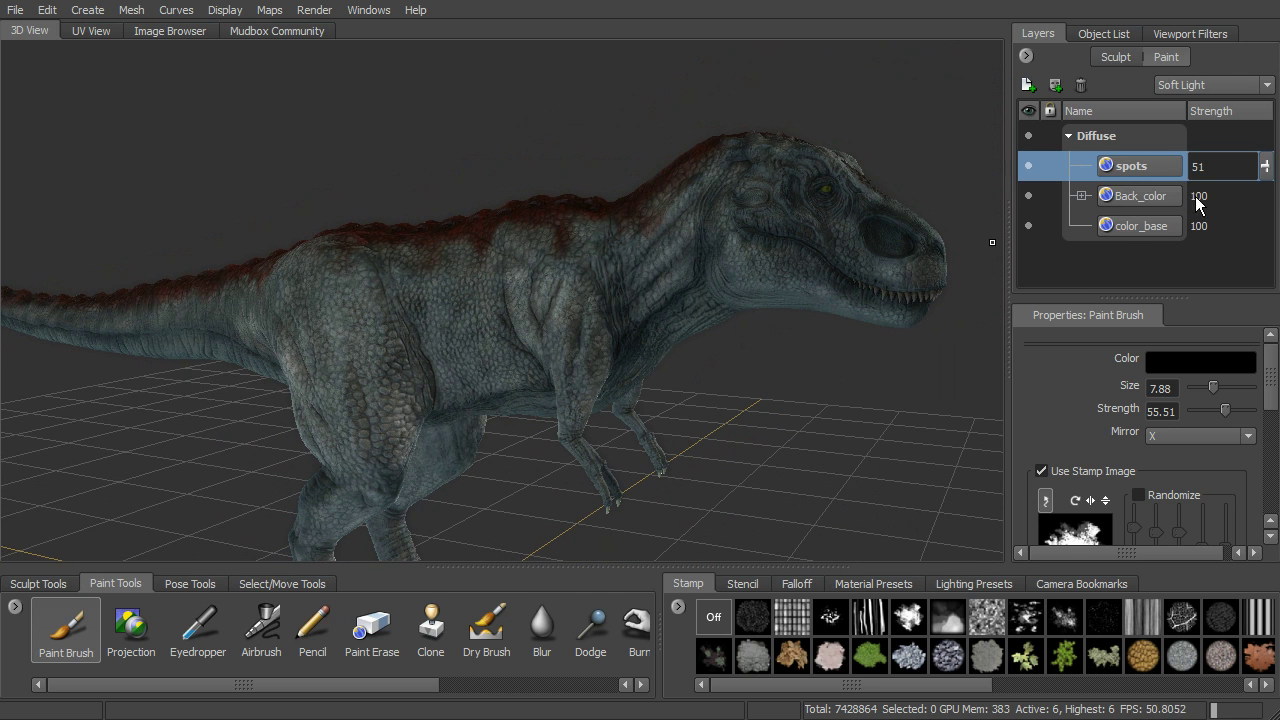
# Step: Lower the Back_color layer's strength to 62 and check the red back pattern from several angles
pyautogui.click(1193, 200)
pyautogui.moveTo(1266, 196); pyautogui.dragTo(1272, 262)
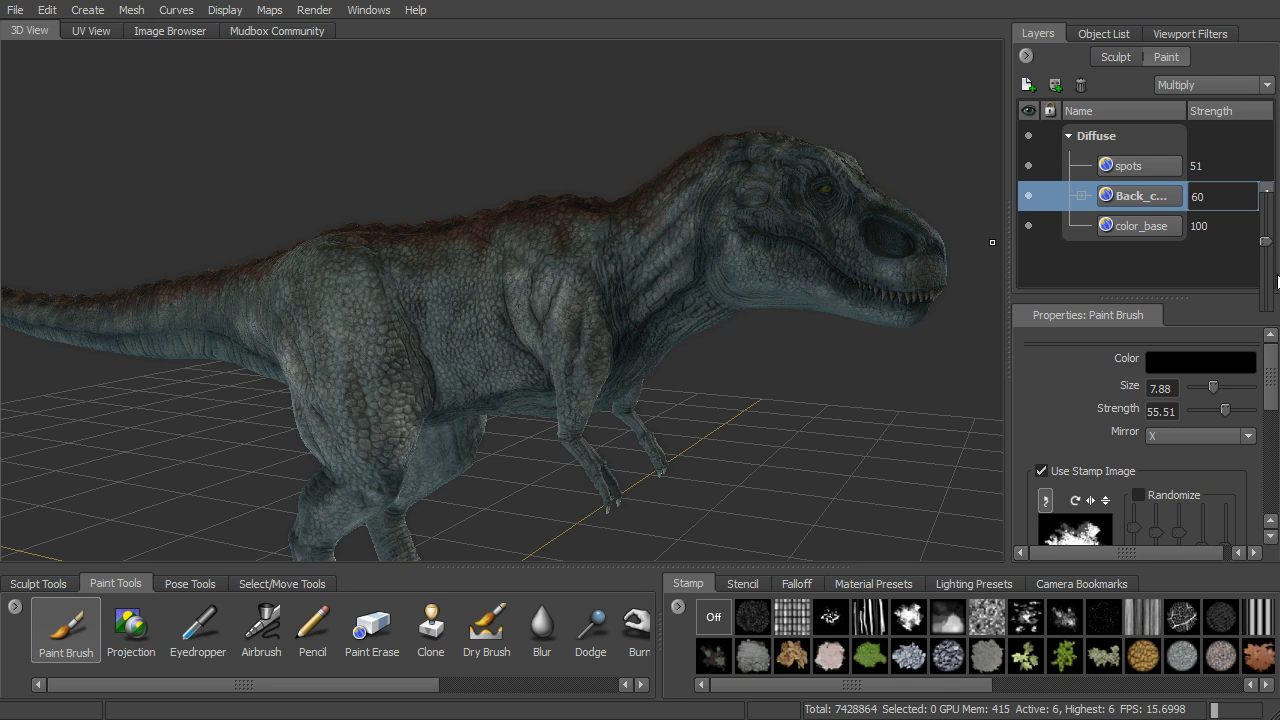
pyautogui.moveTo(1267, 244); pyautogui.dragTo(1268, 240)
pyautogui.keyDown('alt'); pyautogui.moveTo(820, 368); pyautogui.dragTo(856, 560); pyautogui.keyUp('alt')
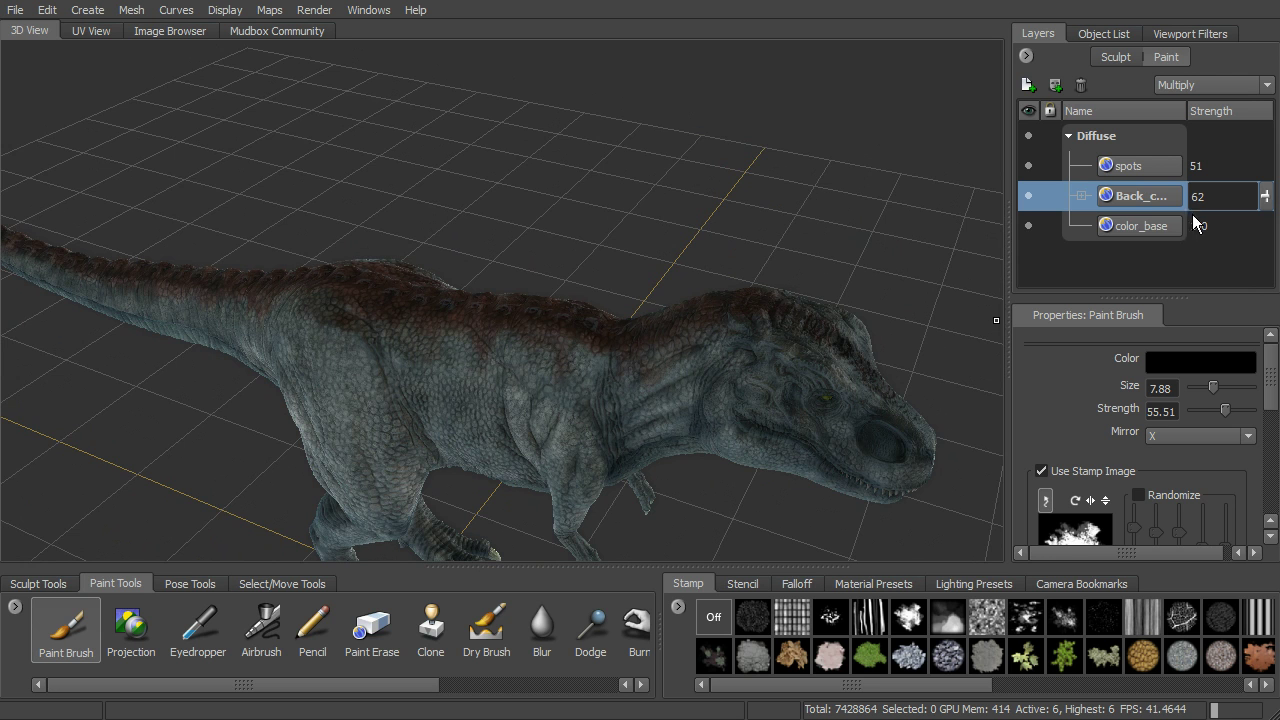
pyautogui.keyDown('alt'); pyautogui.moveTo(886, 312); pyautogui.dragTo(842, 168); pyautogui.keyUp('alt')
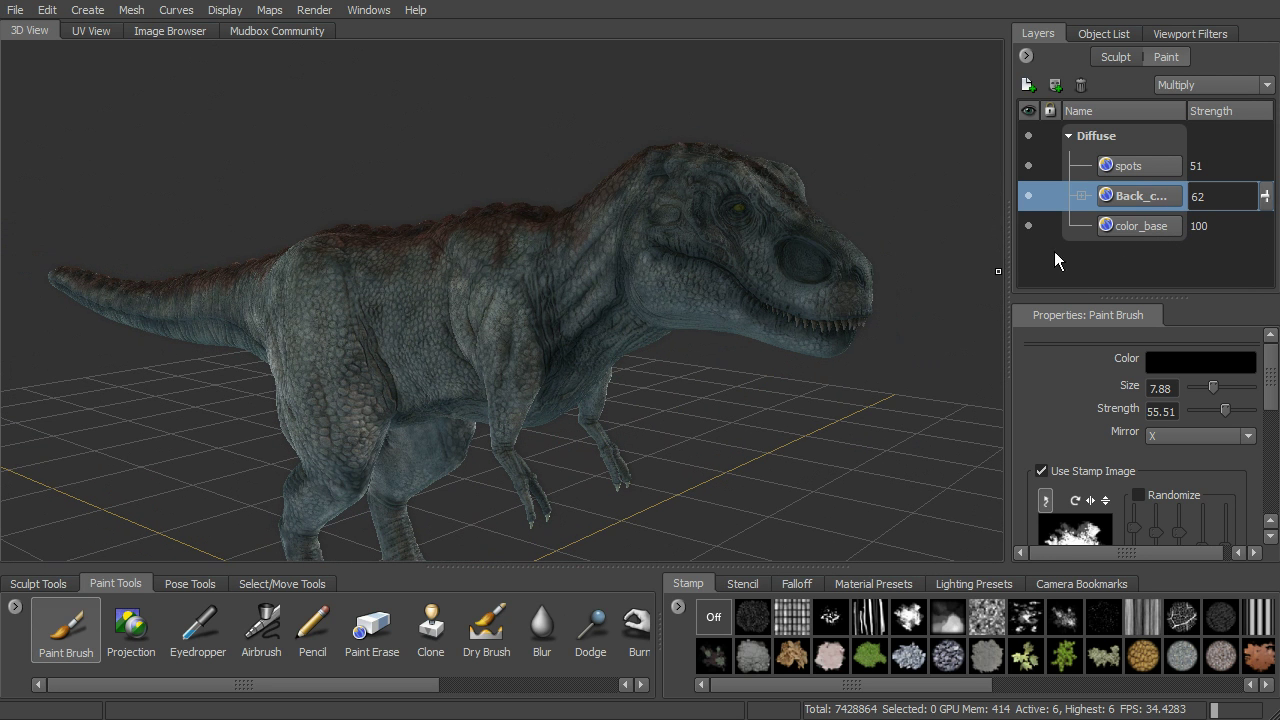
pyautogui.keyDown('alt'); pyautogui.moveTo(874, 390); pyautogui.dragTo(880, 360); pyautogui.keyUp('alt')
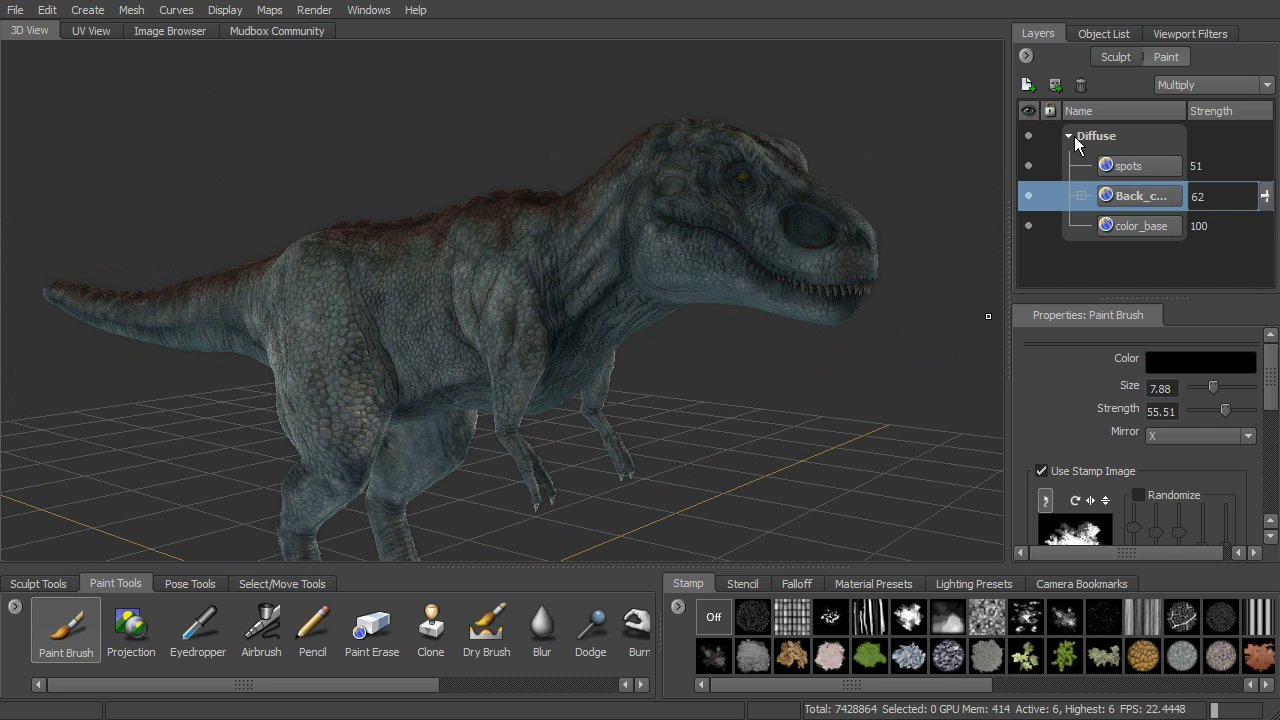
pyautogui.keyDown('alt'); pyautogui.moveTo(960, 285); pyautogui.dragTo(904, 288); pyautogui.keyUp('alt')
pyautogui.keyDown('alt'); pyautogui.moveTo(904, 288); pyautogui.dragTo(836, 279, button='right'); pyautogui.keyUp('alt')
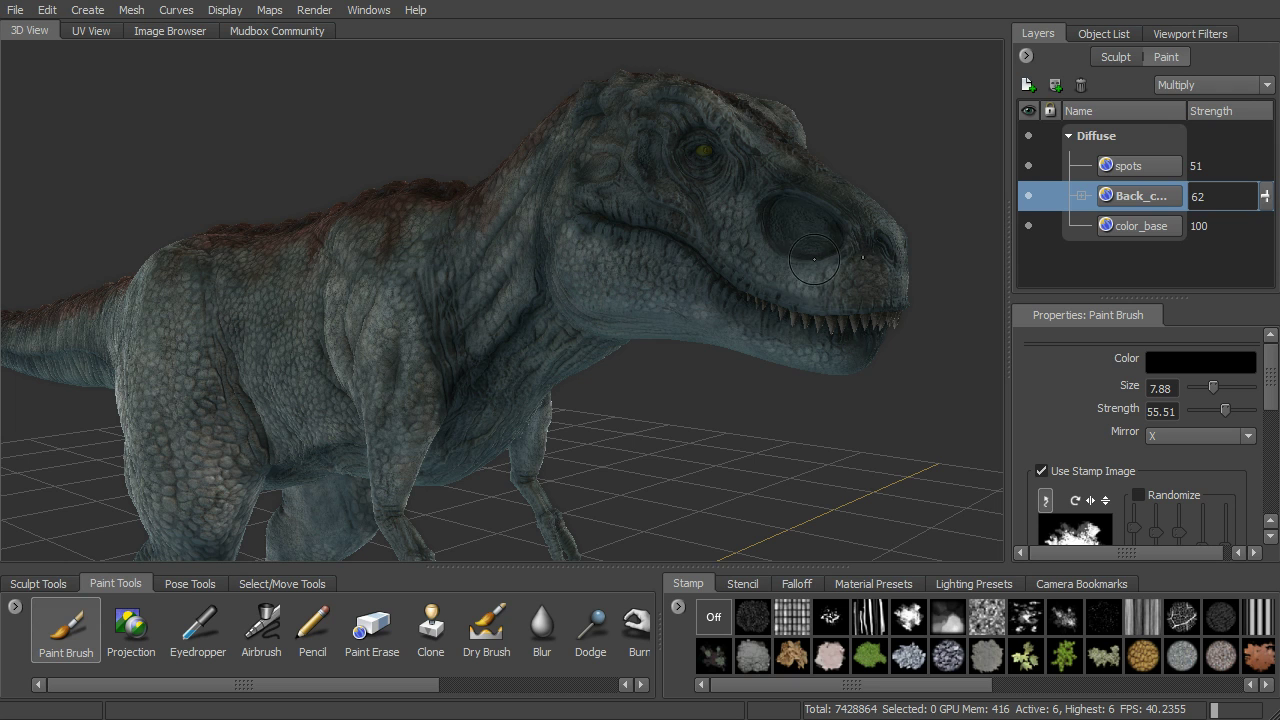
# Step: Create a paint layer named Trex_spec with size 1024, TIFF 8 bit RGBA format and the Specular channel
pyautogui.click(1026, 86)
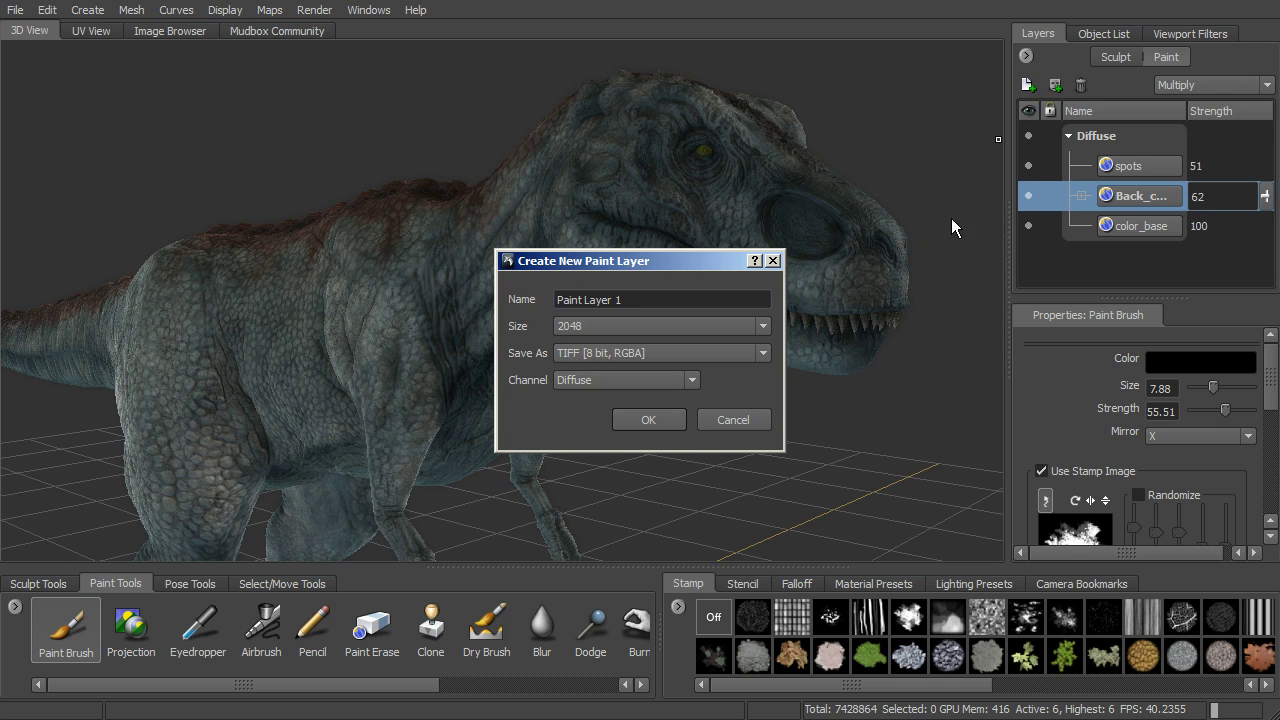
pyautogui.click(639, 327)
pyautogui.click(640, 369)
pyautogui.moveTo(625, 300); pyautogui.dragTo(516, 278)
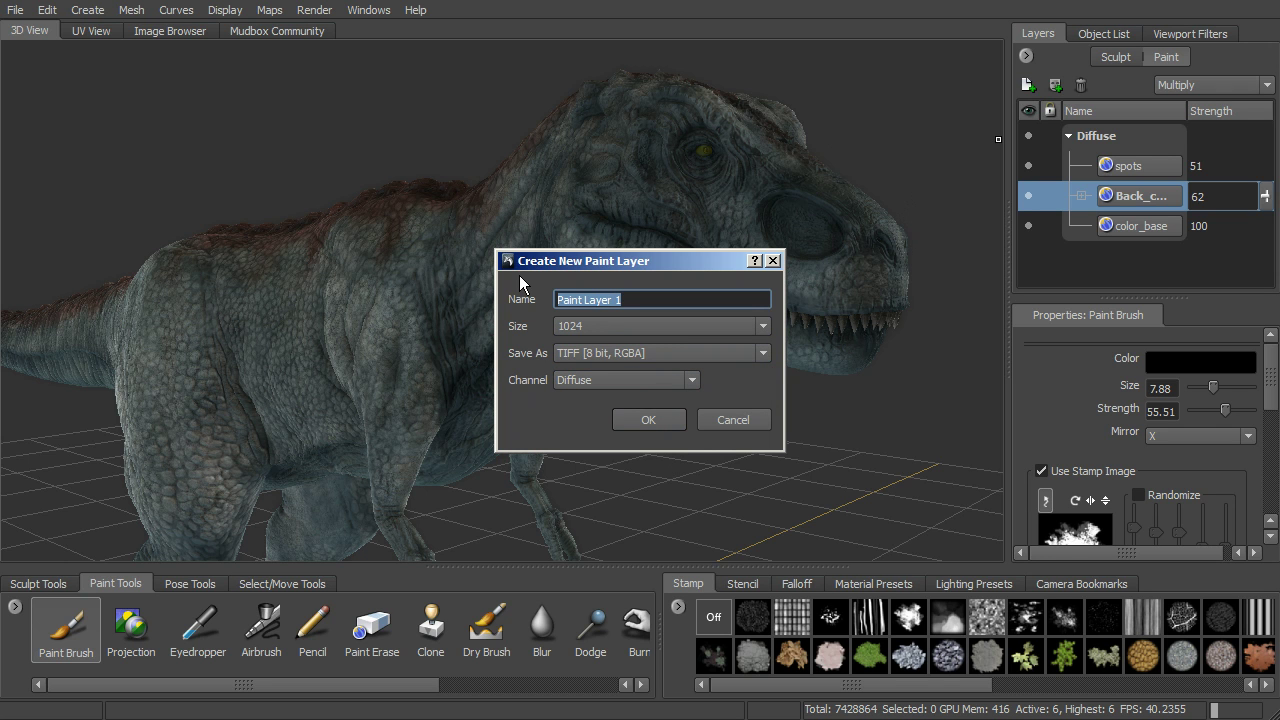
pyautogui.write('Trex_spec')
pyautogui.click(688, 380)
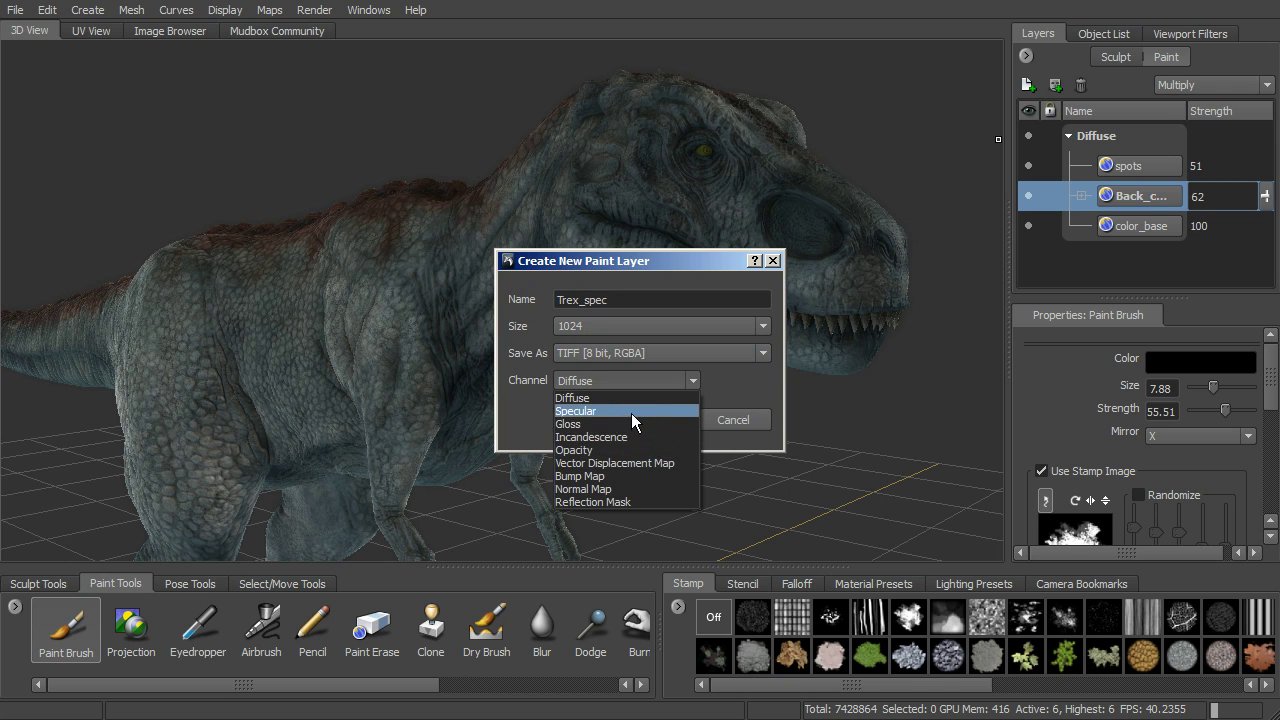
pyautogui.click(632, 415)
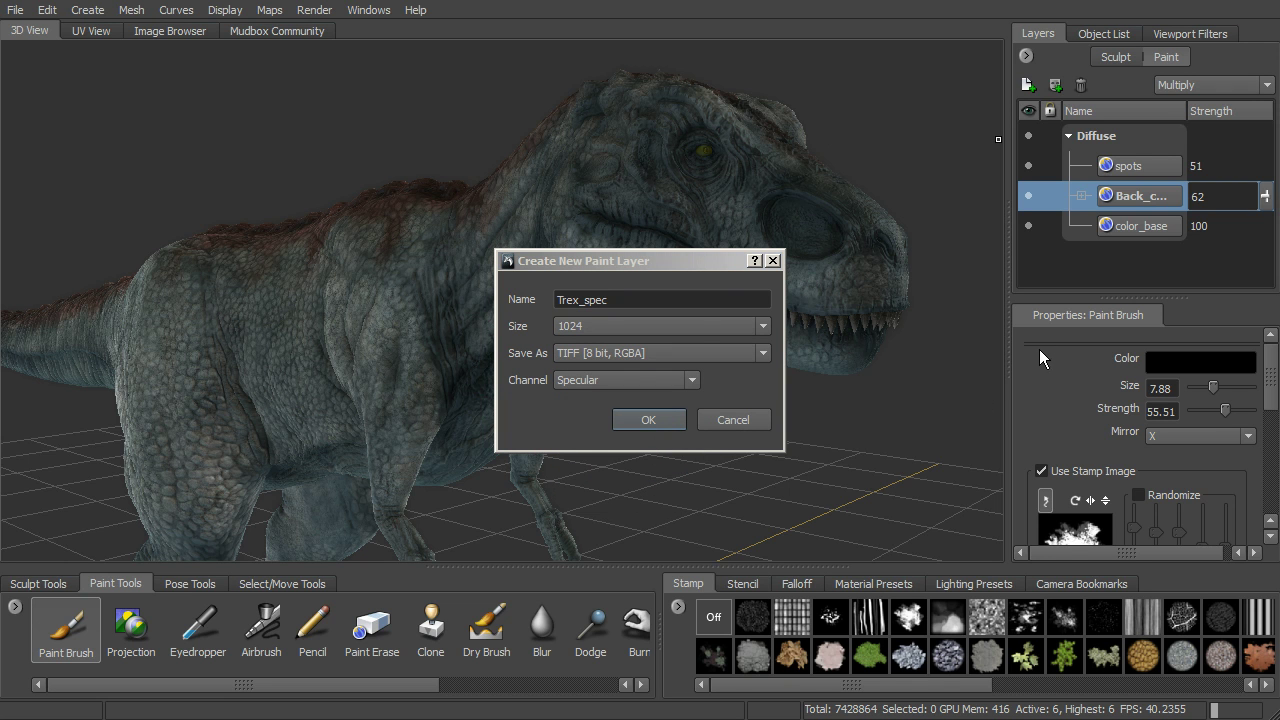
pyautogui.click(648, 419)
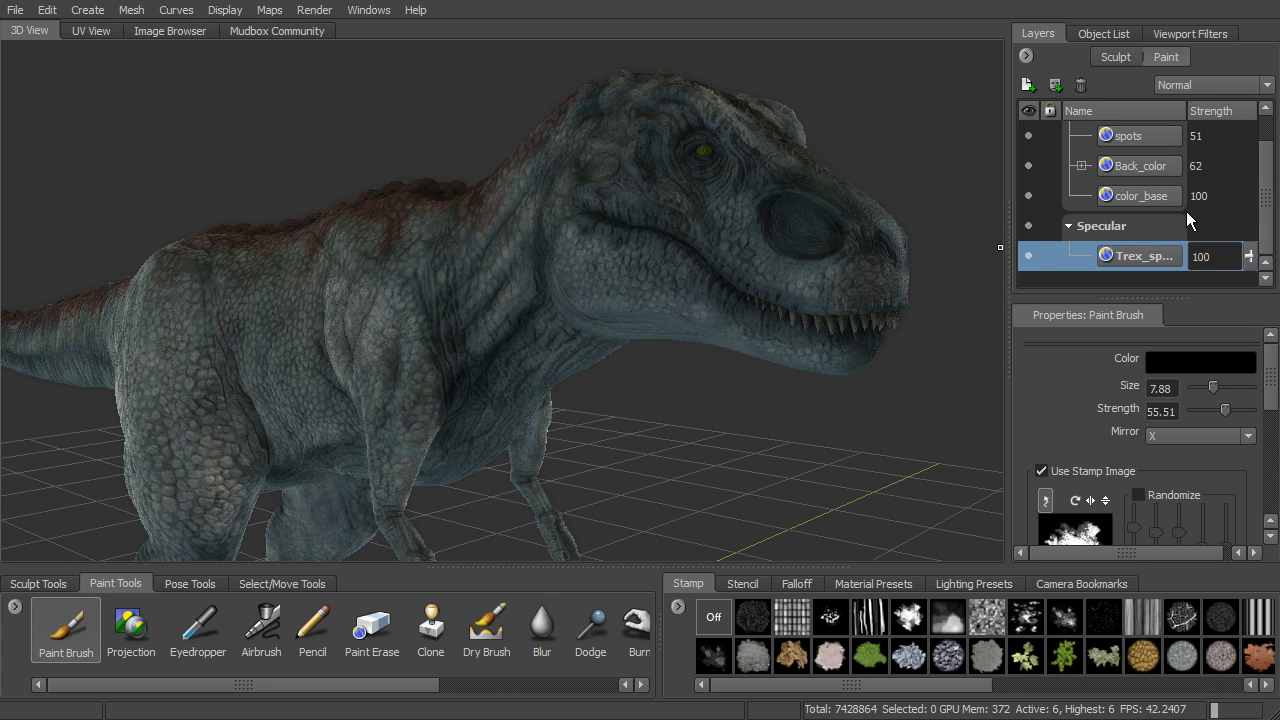
# Step: Examine the Diffuse and Specular settings of the dinosaur's TRex_mat material without loading a texture, and close its properties
pyautogui.keyDown('alt'); pyautogui.moveTo(740, 400); pyautogui.dragTo(645, 288); pyautogui.keyUp('alt')
pyautogui.moveTo(645, 288); pyautogui.dragTo(646, 232, button='right')
pyautogui.moveTo(735, 57); pyautogui.dragTo(940, 102)
pyautogui.click(944, 167)
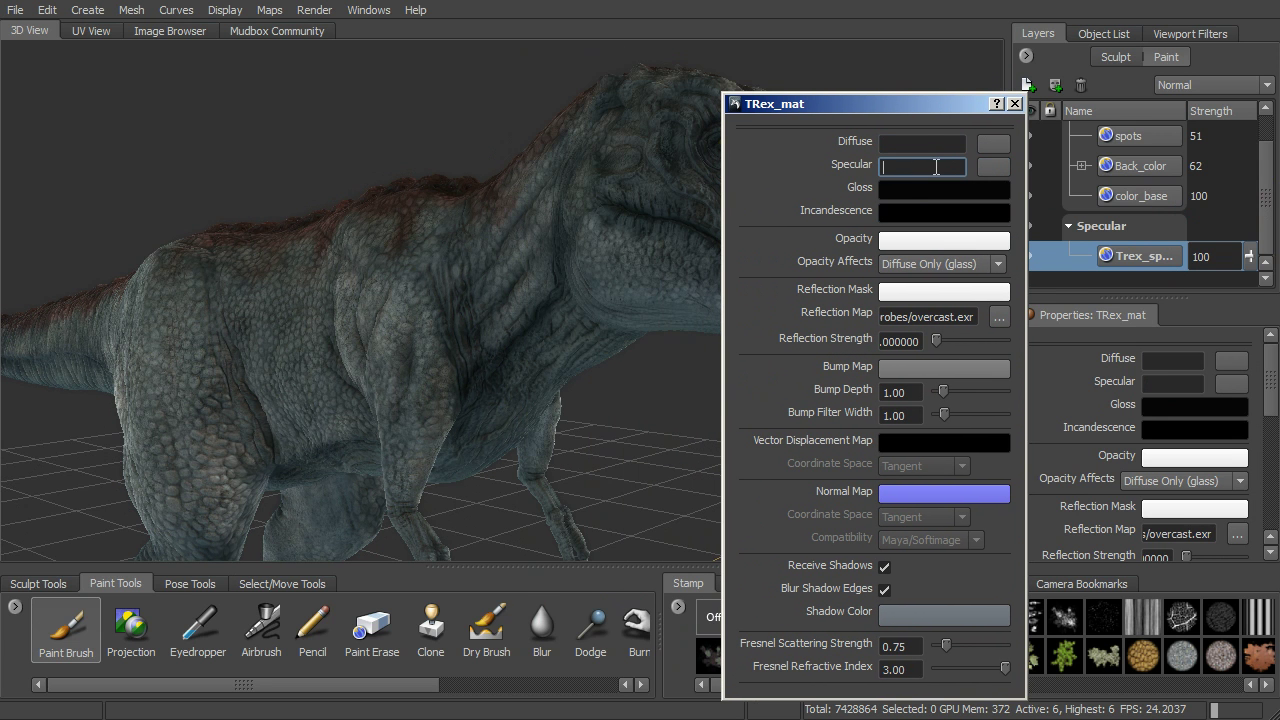
pyautogui.click(994, 144)
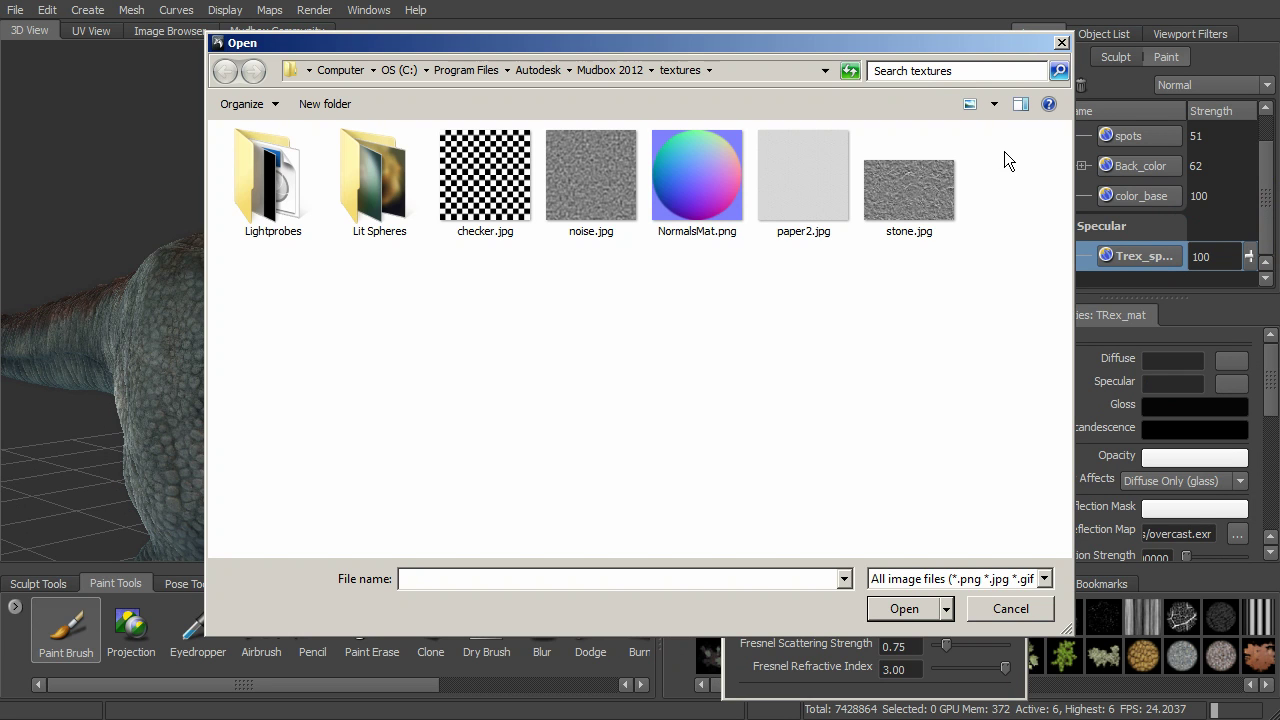
pyautogui.click(1014, 617)
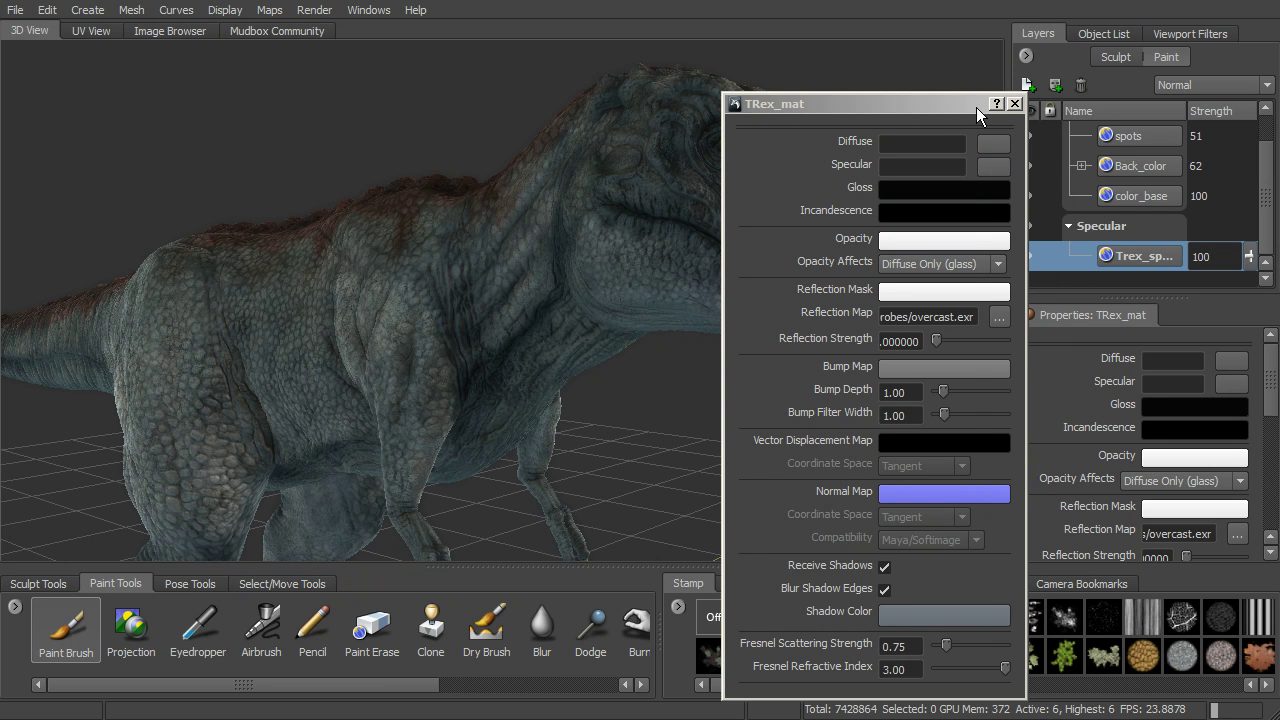
pyautogui.moveTo(975, 108); pyautogui.dragTo(1001, 103)
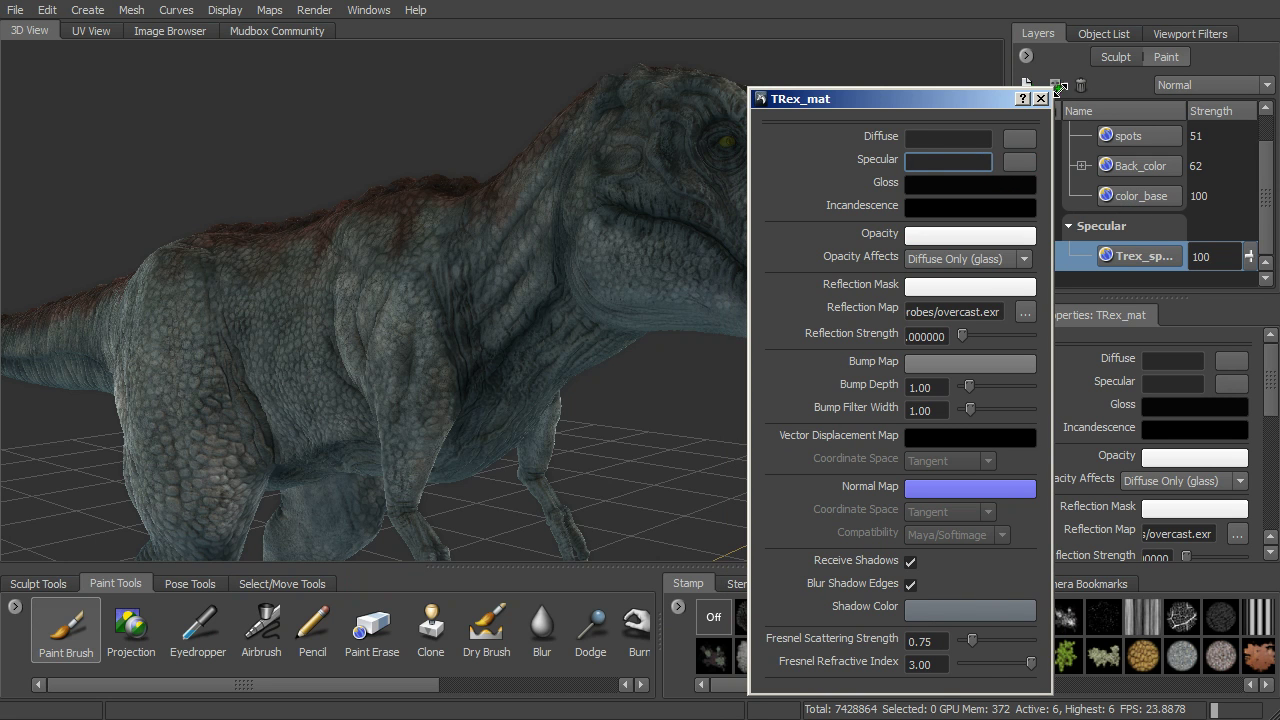
pyautogui.click(1040, 98)
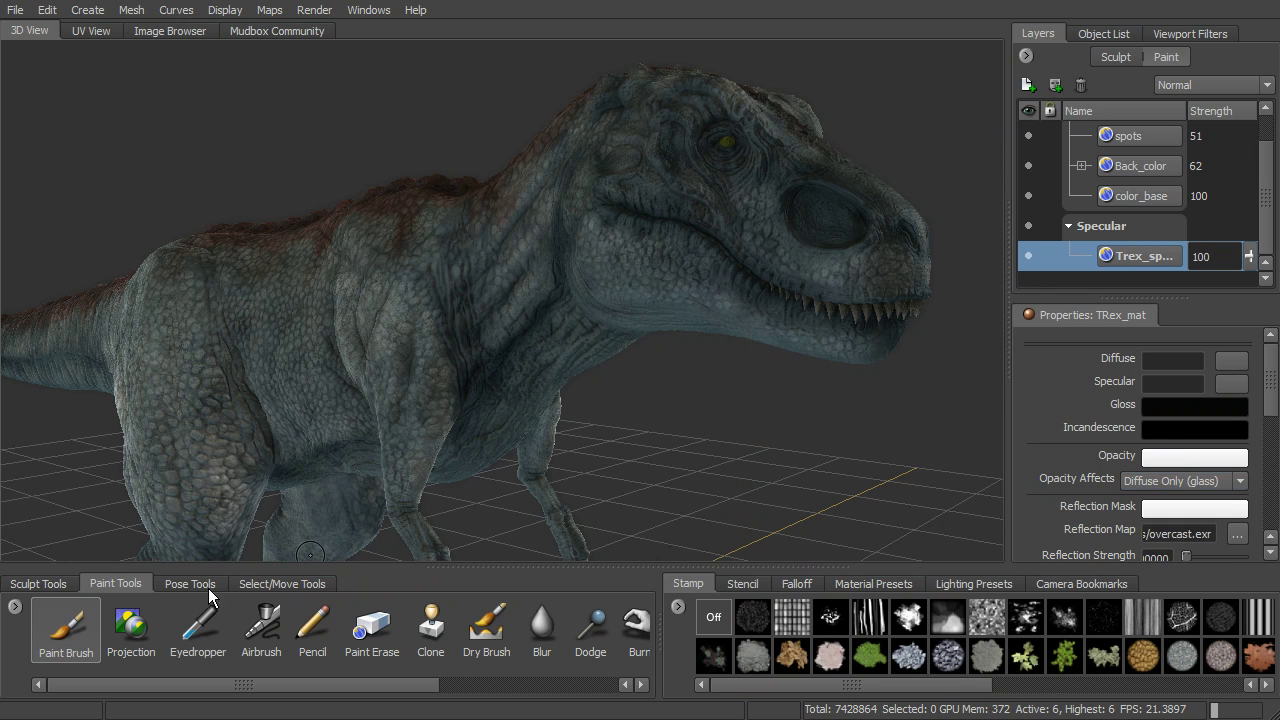
# Step: Activate the Paint Brush and set its colour to a mid grey with an HSV value of 0.459
pyautogui.click(66, 625)
pyautogui.click(1176, 362)
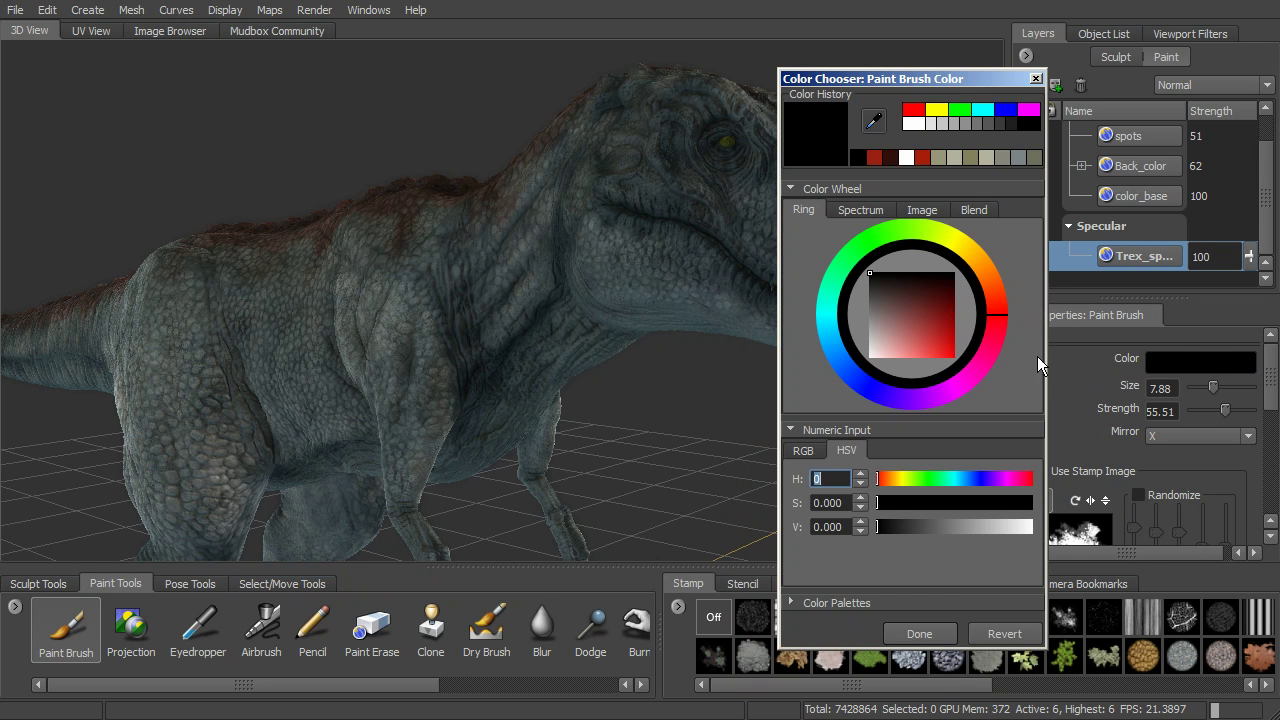
pyautogui.moveTo(874, 285); pyautogui.dragTo(857, 311)
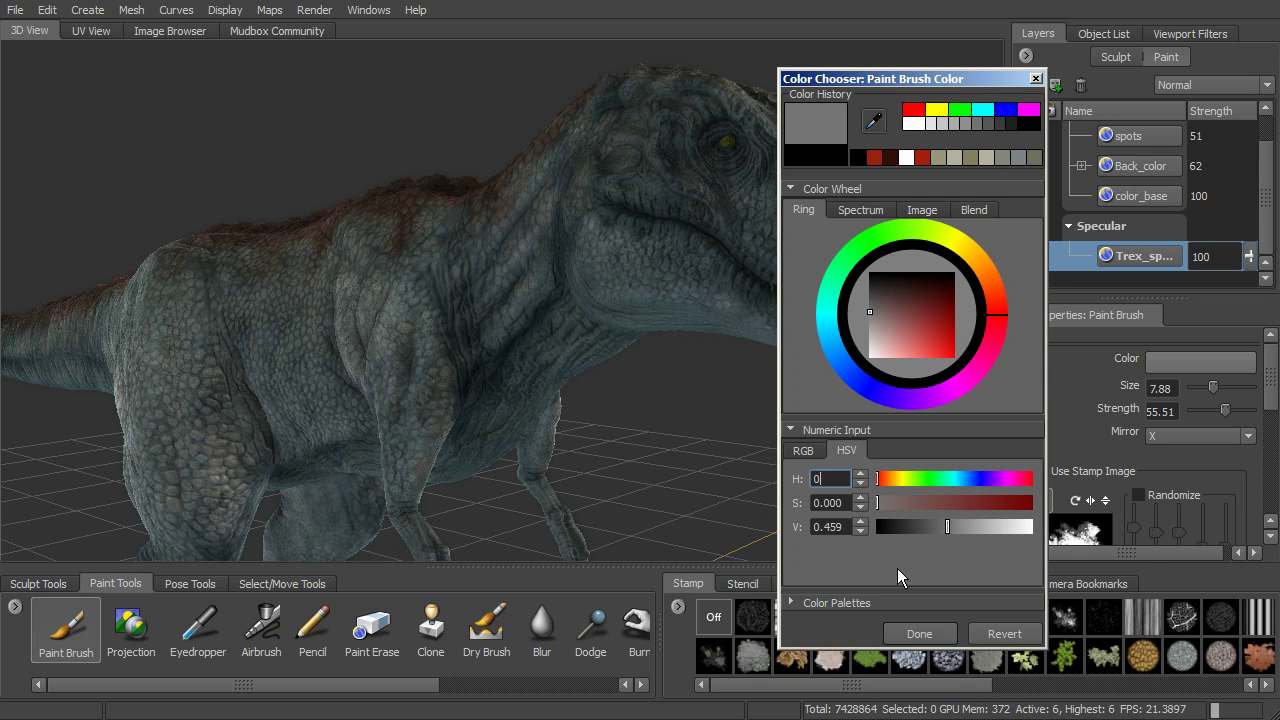
pyautogui.click(919, 633)
# Step: Choose the scattered-speckle stamp for the Paint Brush, enable Randomize, and enlarge the brush size to 26.32
pyautogui.click(830, 617)
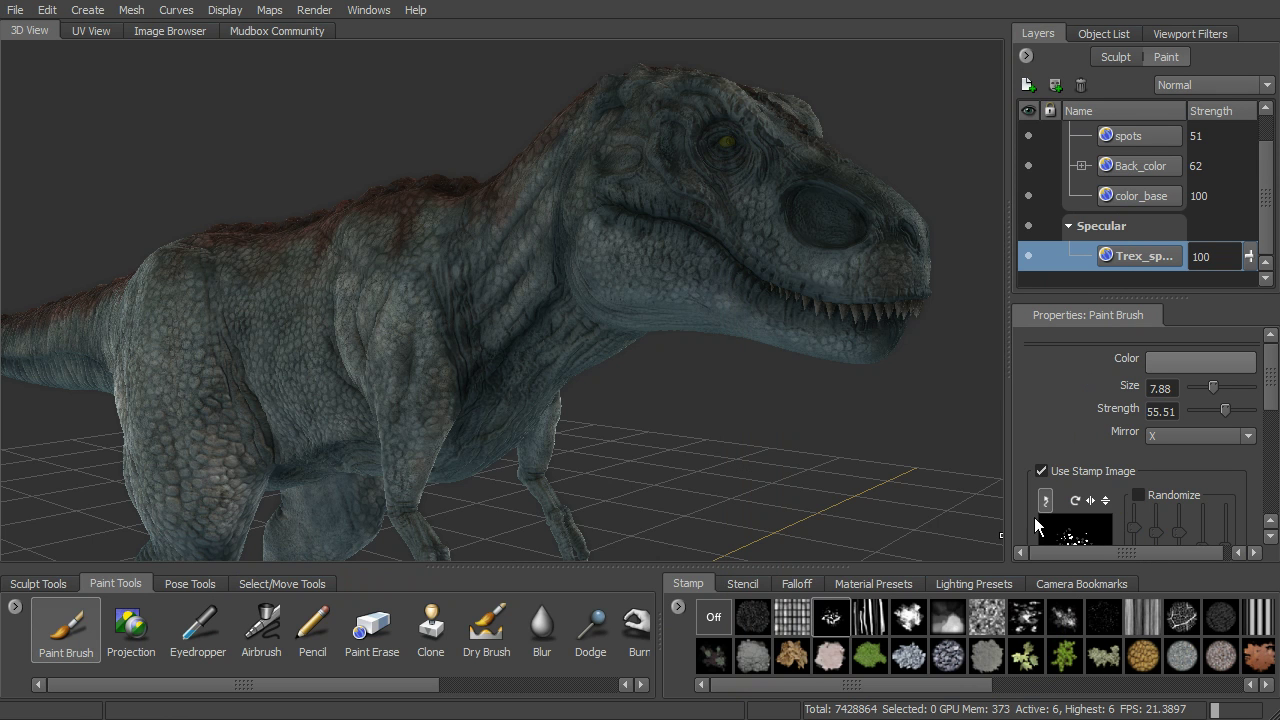
pyautogui.click(1144, 496)
pyautogui.keyDown('alt'); pyautogui.moveTo(500, 276); pyautogui.dragTo(730, 258); pyautogui.keyUp('alt')
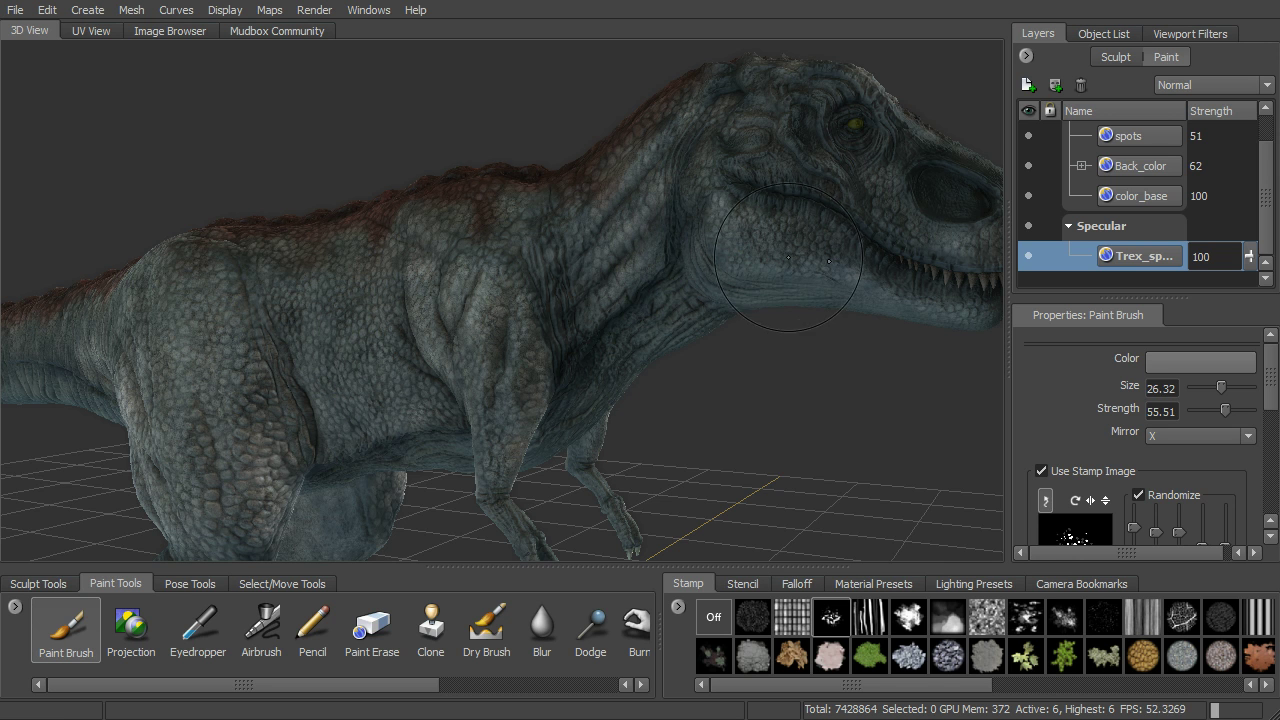
# Step: Examine the specular shading on the dinosaur's head, neck, flank and tail from several angles
pyautogui.keyDown('alt'); pyautogui.moveTo(984, 234); pyautogui.dragTo(964, 244); pyautogui.keyUp('alt')
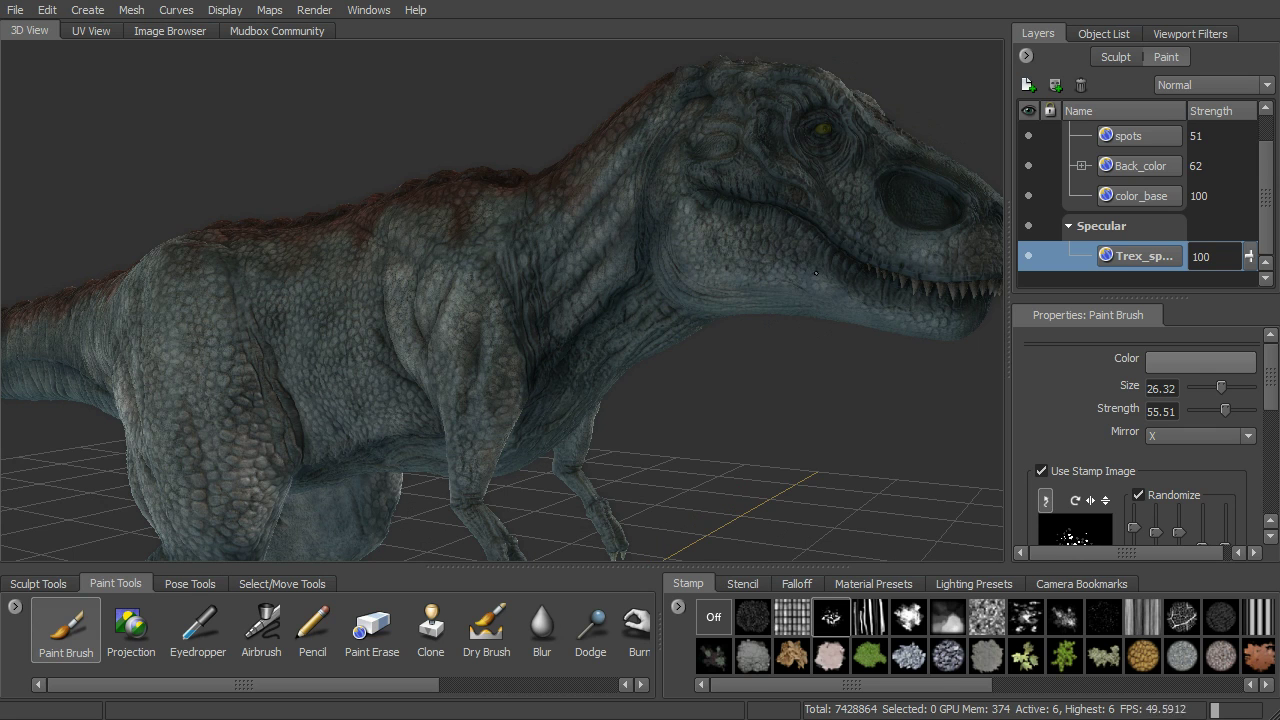
pyautogui.moveTo(877, 311)
pyautogui.keyDown('alt'); pyautogui.mouseDown()
pyautogui.moveTo(812, 305)
pyautogui.moveTo(856, 240)
pyautogui.moveTo(882, 290)
pyautogui.mouseUp(); pyautogui.keyUp('alt')
pyautogui.keyDown('alt'); pyautogui.moveTo(882, 290); pyautogui.dragTo(789, 342, button='middle'); pyautogui.keyUp('alt')
pyautogui.keyDown('alt'); pyautogui.moveTo(789, 342); pyautogui.dragTo(636, 389); pyautogui.keyUp('alt')
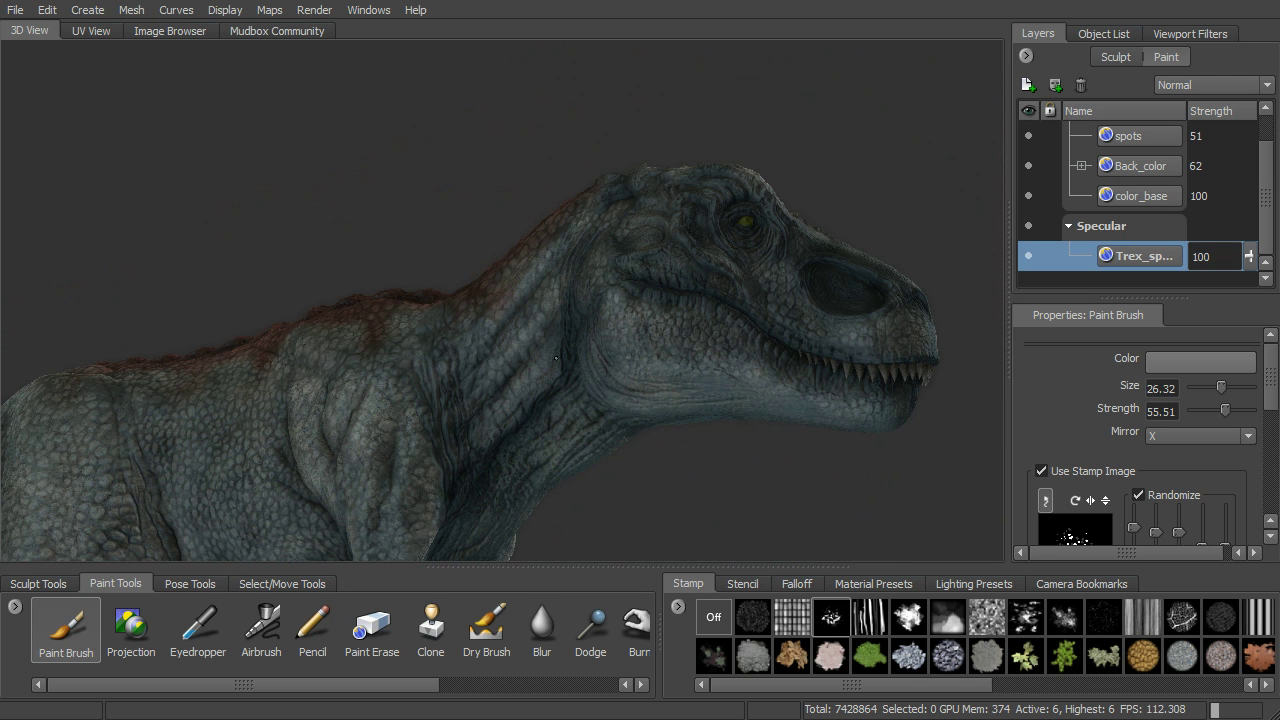
pyautogui.keyDown('alt'); pyautogui.moveTo(557, 292); pyautogui.dragTo(540, 422); pyautogui.keyUp('alt')
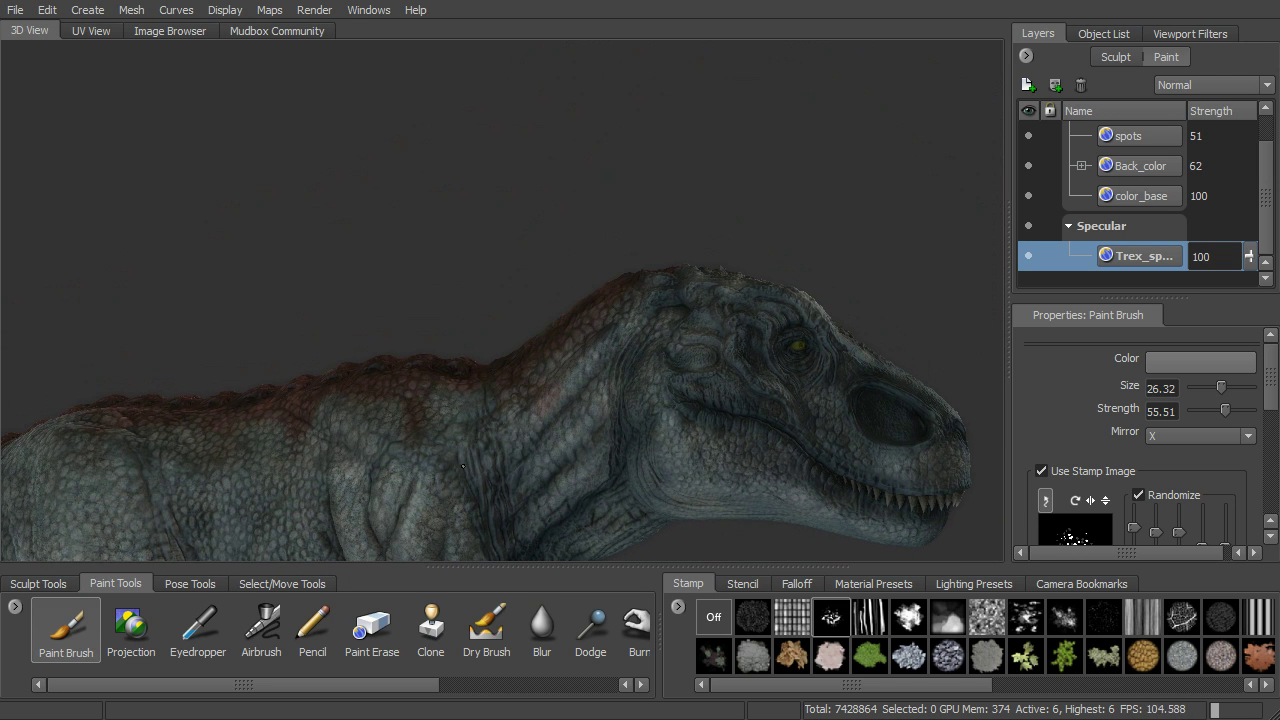
pyautogui.keyDown('alt'); pyautogui.moveTo(398, 451); pyautogui.dragTo(647, 377); pyautogui.keyUp('alt')
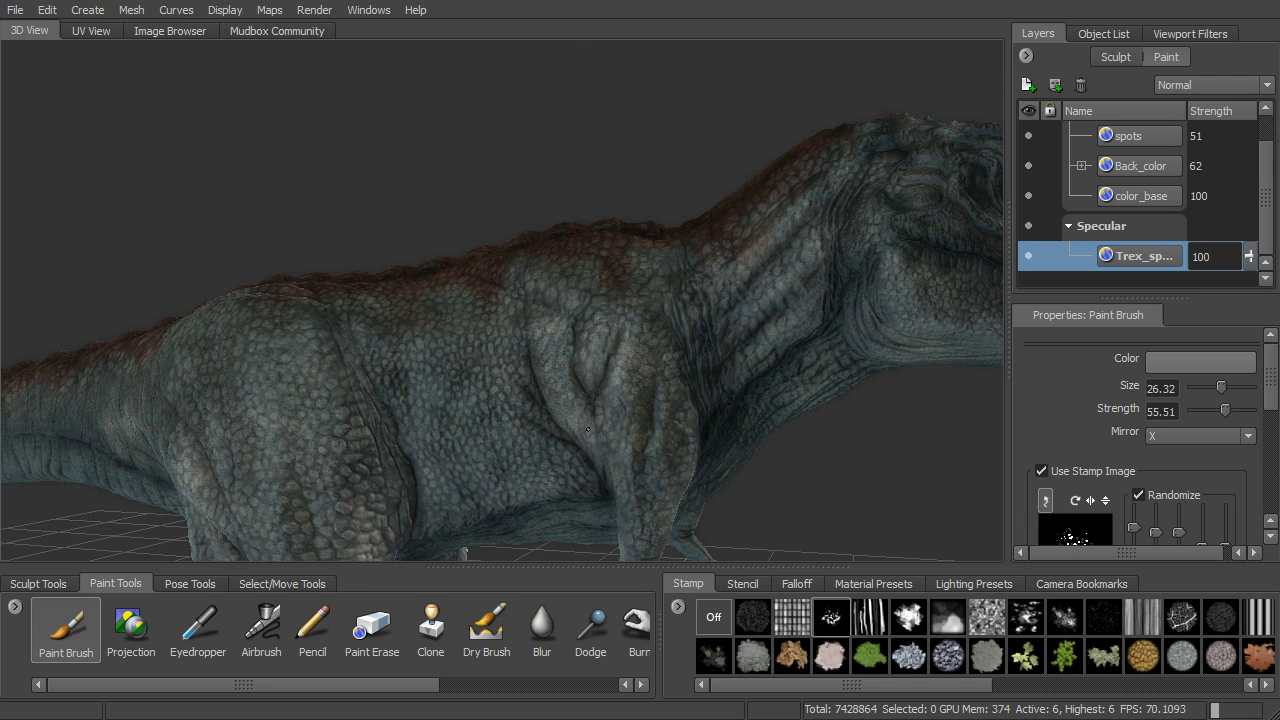
pyautogui.keyDown('alt'); pyautogui.moveTo(548, 484); pyautogui.dragTo(539, 368); pyautogui.keyUp('alt')
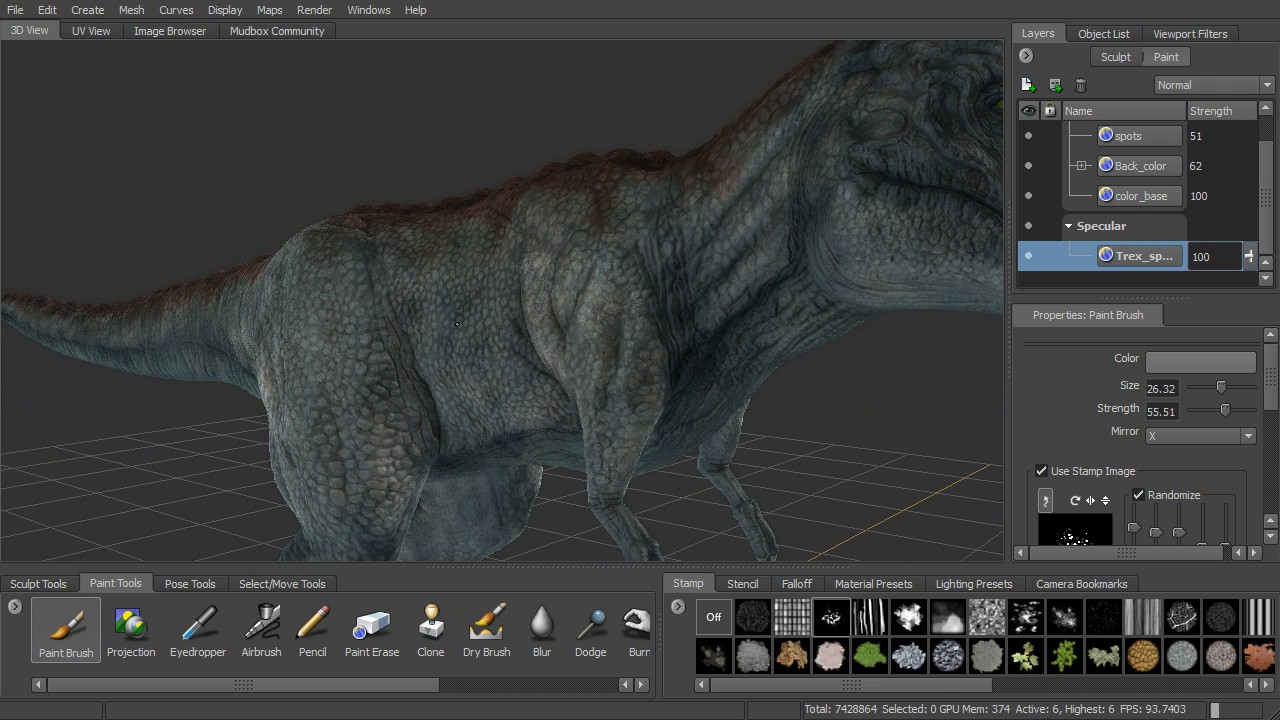
pyautogui.keyDown('alt'); pyautogui.moveTo(494, 255); pyautogui.dragTo(598, 388); pyautogui.keyUp('alt')
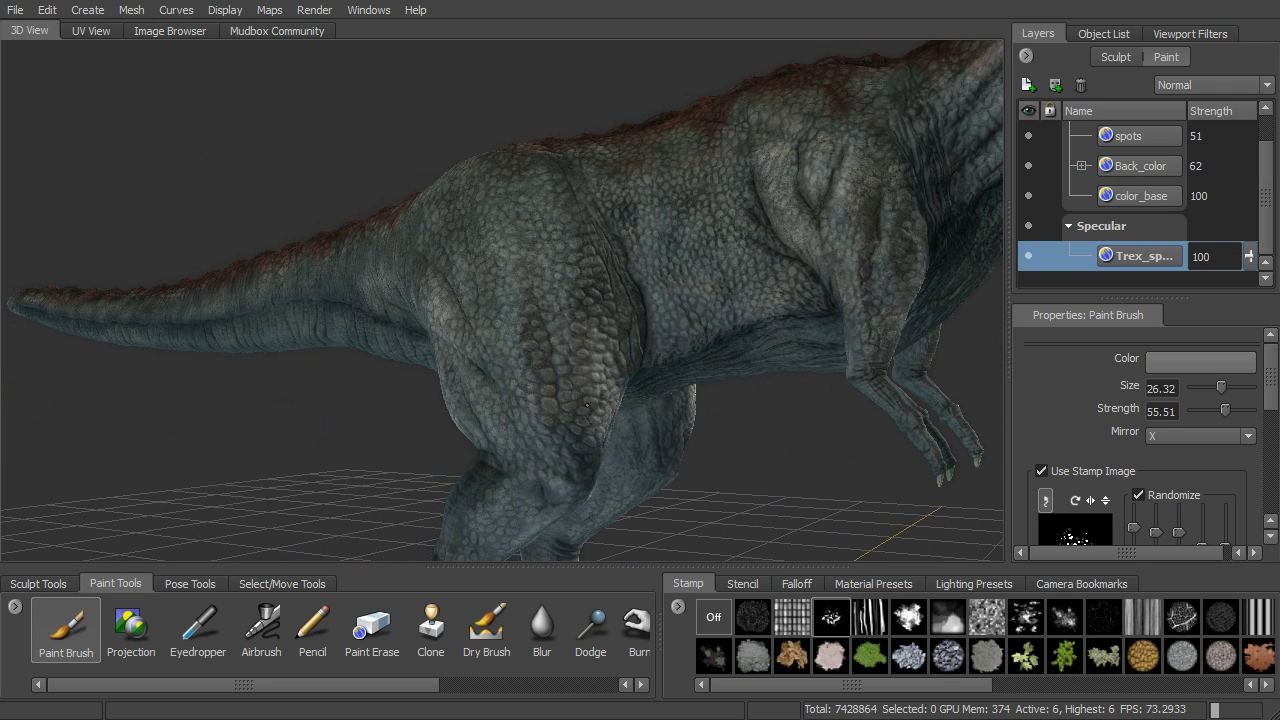
pyautogui.keyDown('alt'); pyautogui.moveTo(481, 277); pyautogui.dragTo(453, 275); pyautogui.keyUp('alt')
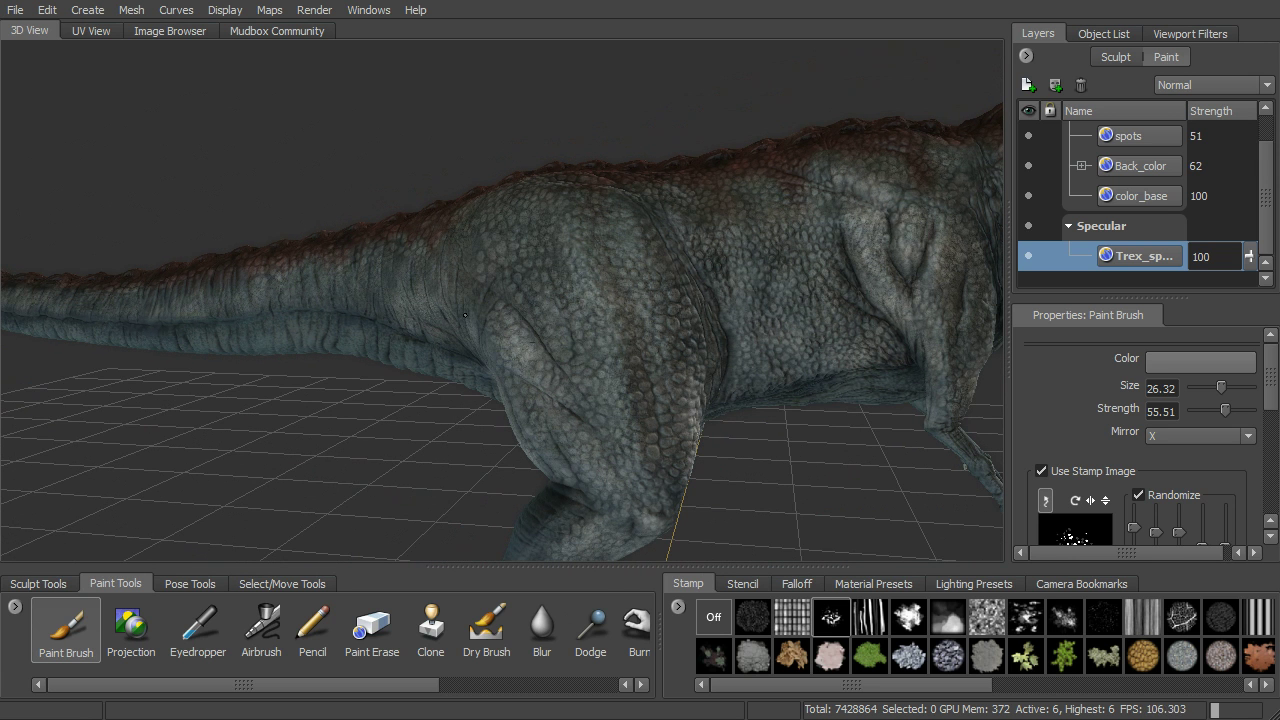
# Step: Duplicate the spots layer and move the copy into the Specular channel above Trex_spec
pyautogui.click(1143, 135)
pyautogui.rightClick(1144, 134)
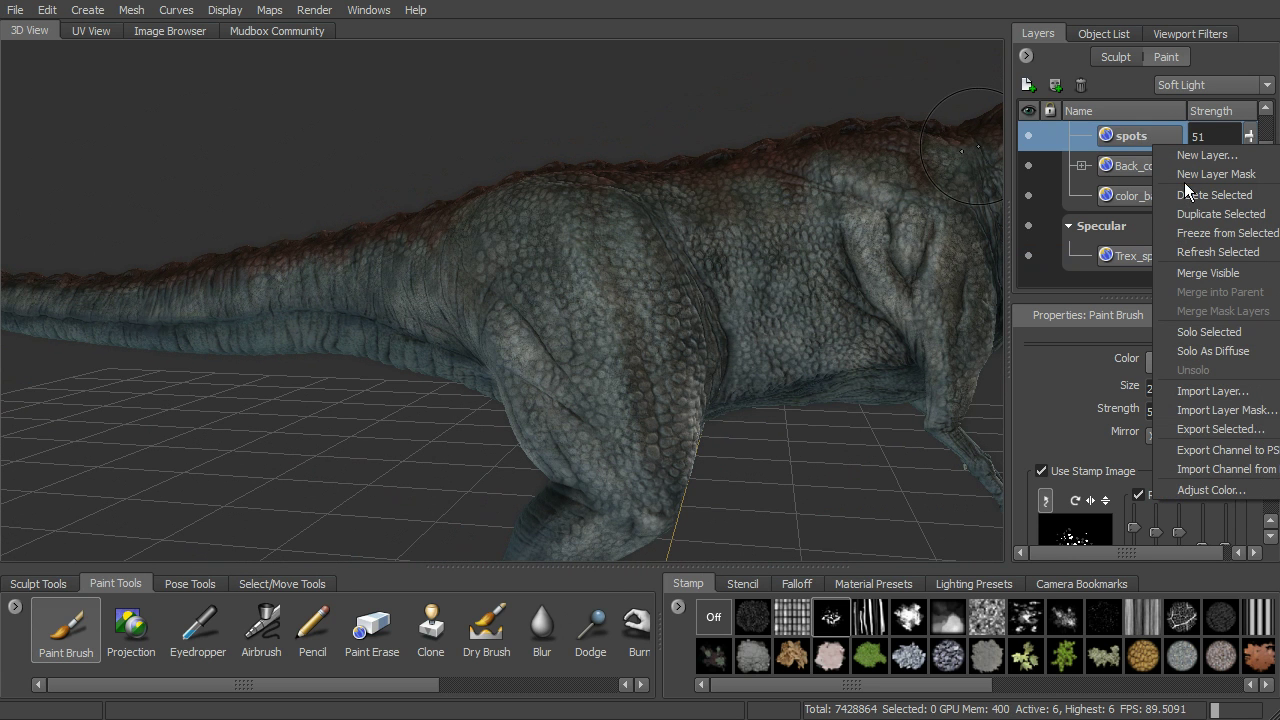
pyautogui.click(1192, 236)
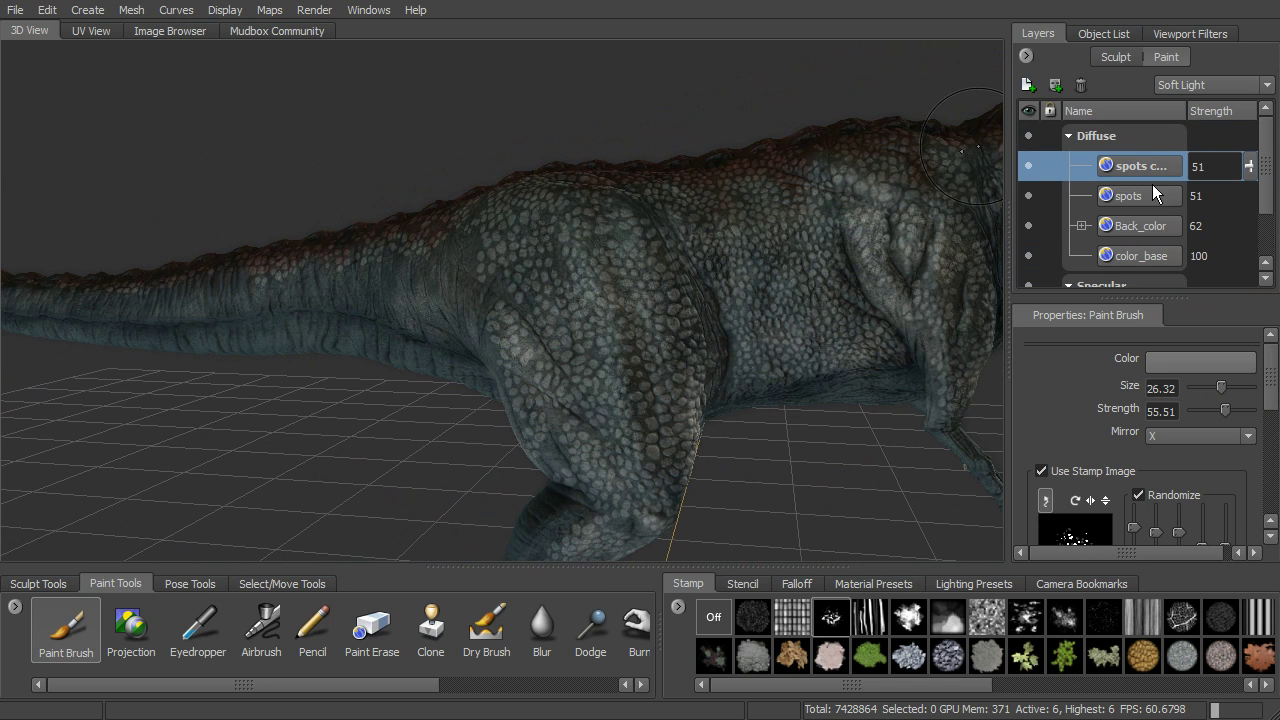
pyautogui.moveTo(1267, 170); pyautogui.dragTo(1265, 198)
pyautogui.moveTo(1157, 143); pyautogui.dragTo(1190, 342)
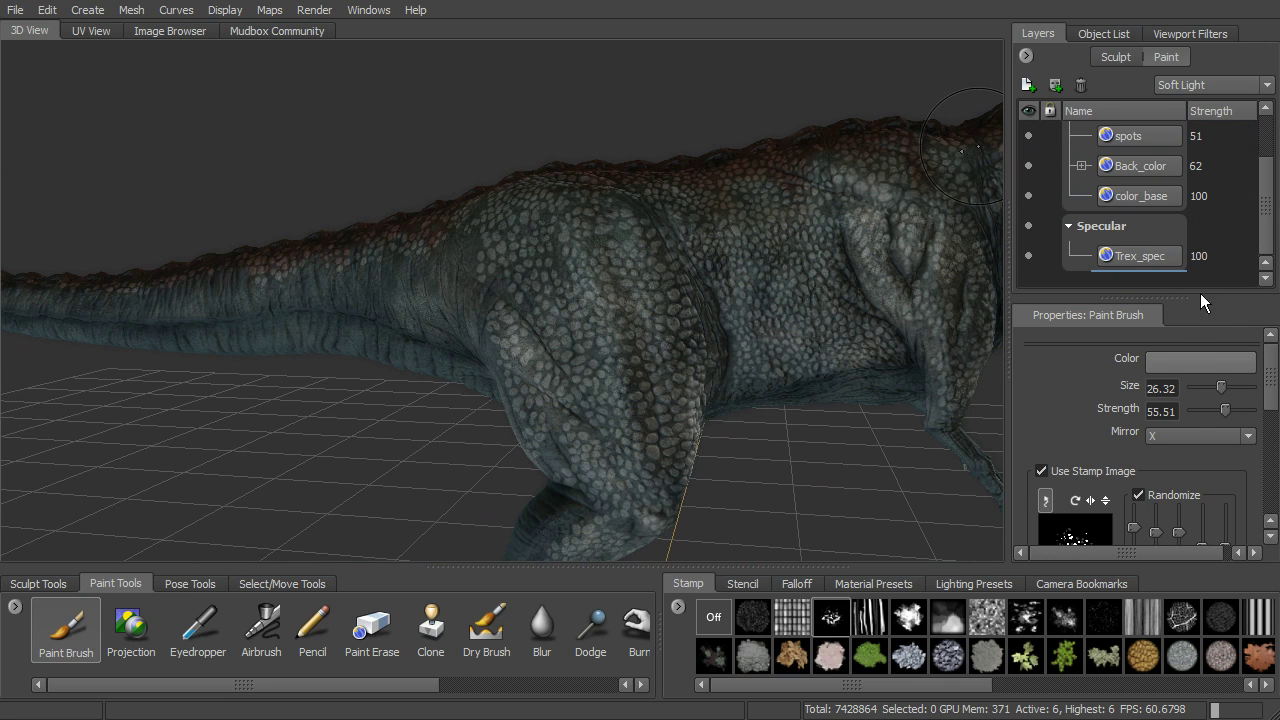
pyautogui.moveTo(1186, 297); pyautogui.dragTo(1165, 402)
pyautogui.moveTo(1149, 168); pyautogui.dragTo(1156, 304)
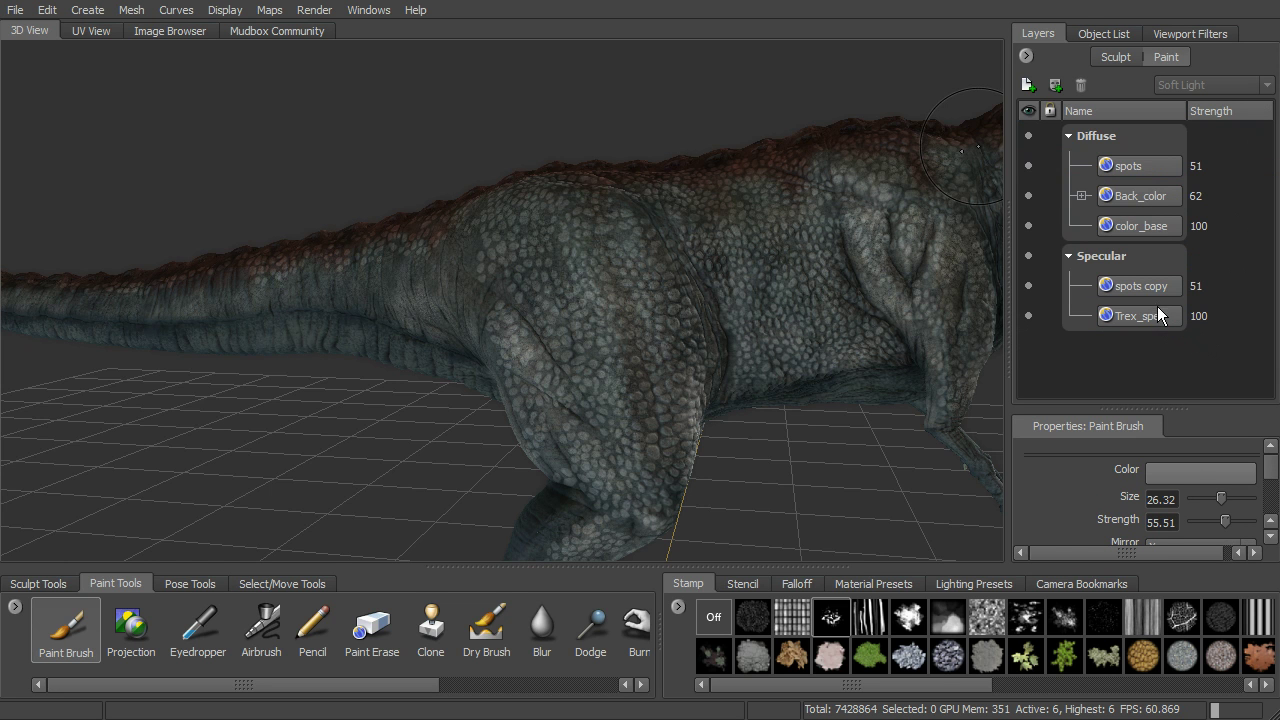
# Step: Set the strength of the spots copy layer to 19 and make the Trex_spec layer active
pyautogui.keyDown('alt'); pyautogui.moveTo(840, 300); pyautogui.dragTo(690, 288); pyautogui.keyUp('alt')
pyautogui.keyDown('alt'); pyautogui.moveTo(690, 288); pyautogui.dragTo(790, 284, button='right'); pyautogui.keyUp('alt')
pyautogui.click(1137, 286)
pyautogui.moveTo(1261, 286); pyautogui.dragTo(1274, 331)
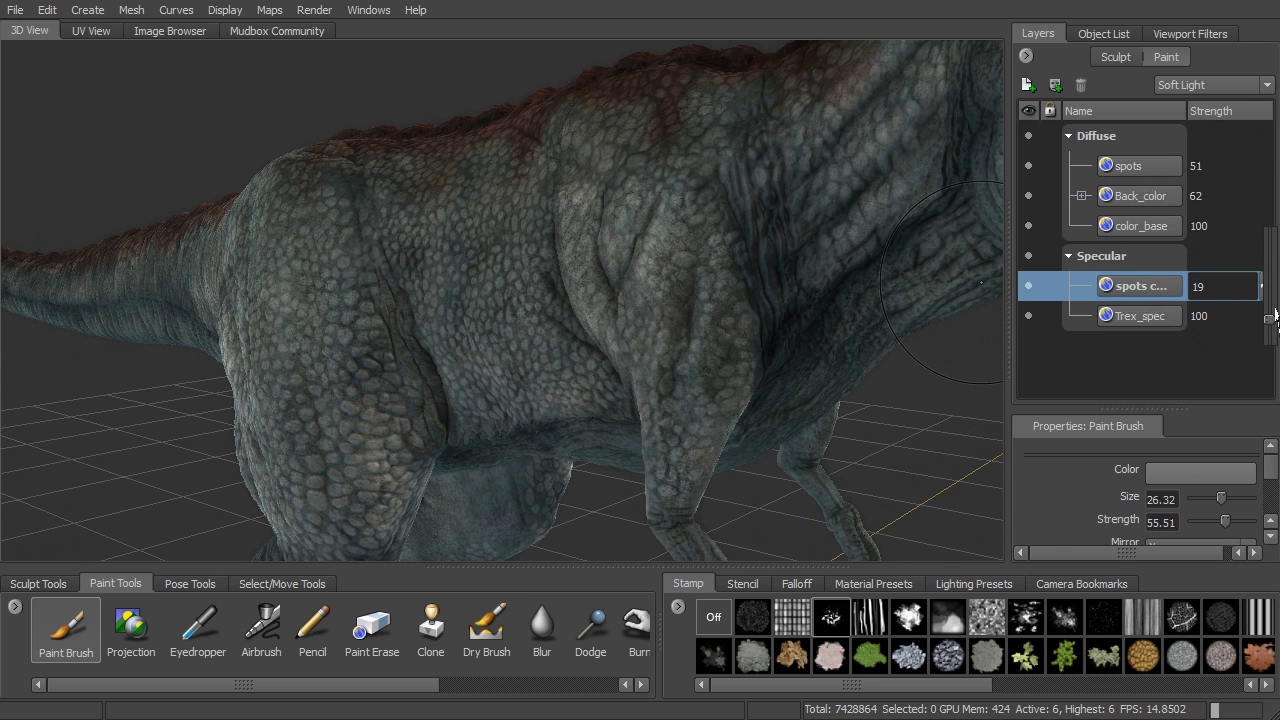
pyautogui.click(1174, 328)
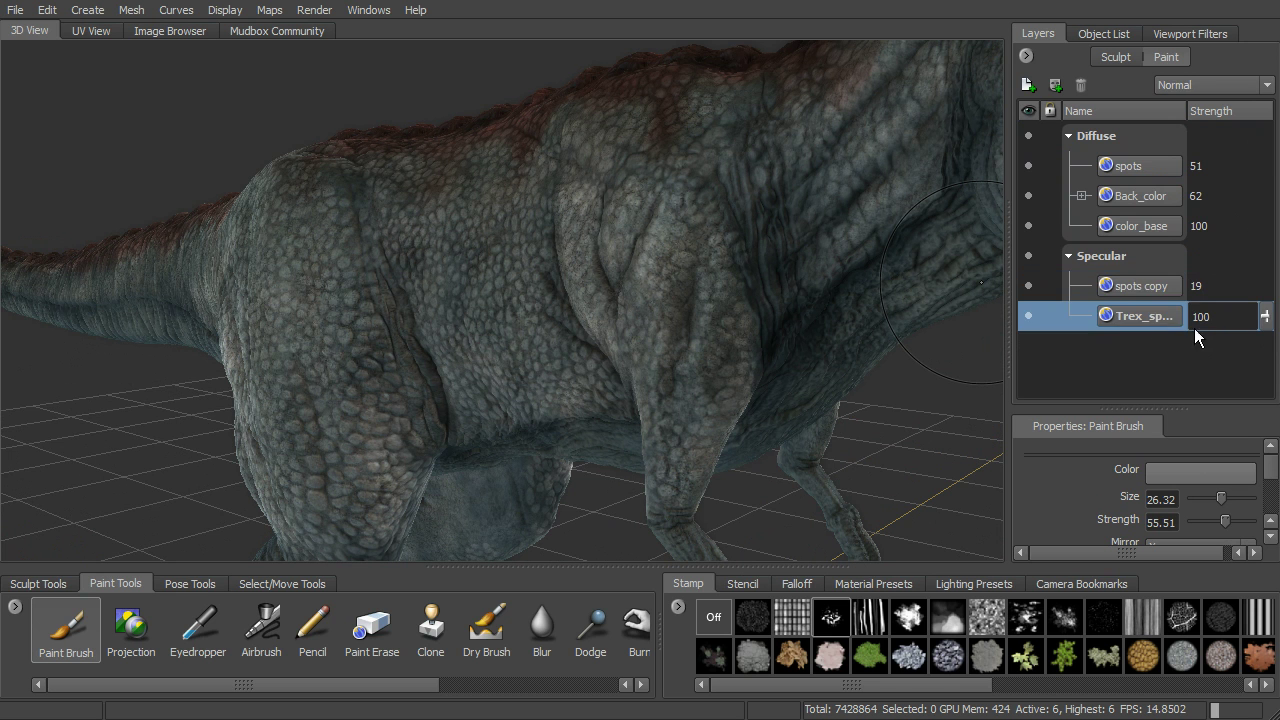
pyautogui.click(1172, 289)
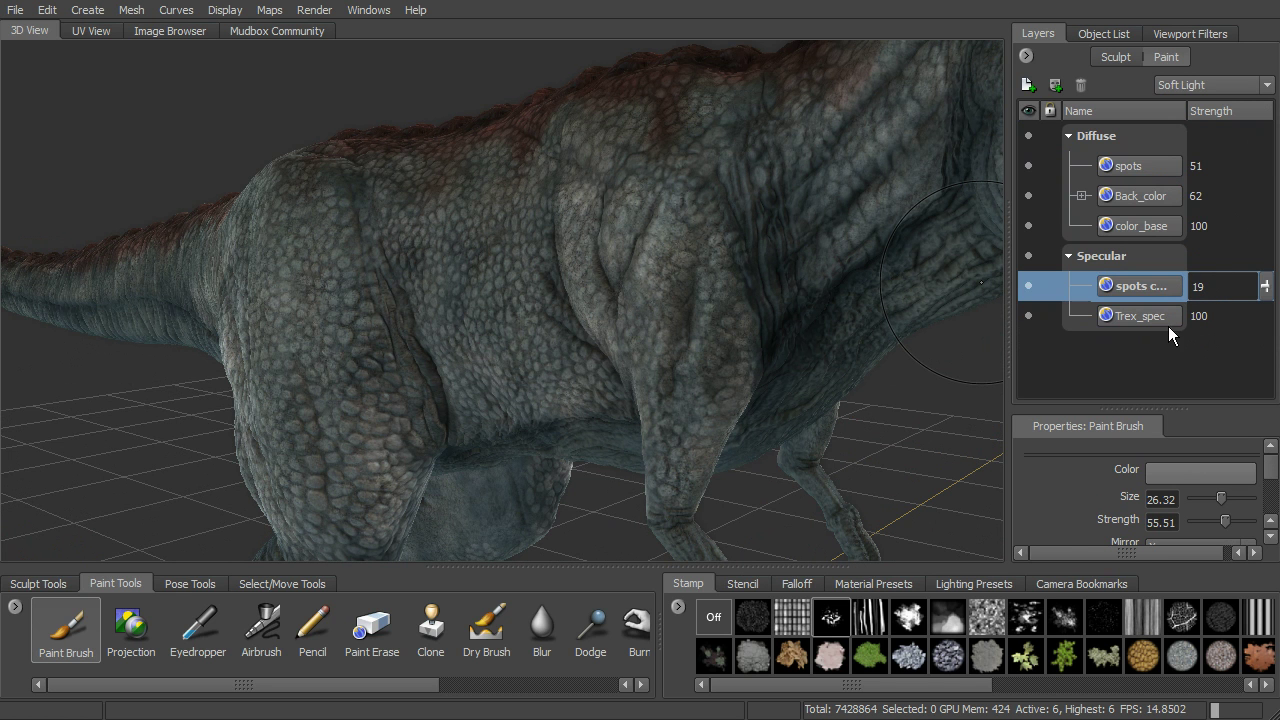
pyautogui.click(1177, 328)
# Step: Set the intensity of the directional light Light 03 to 1.00
pyautogui.keyDown('alt'); pyautogui.moveTo(556, 354); pyautogui.dragTo(712, 345); pyautogui.keyUp('alt')
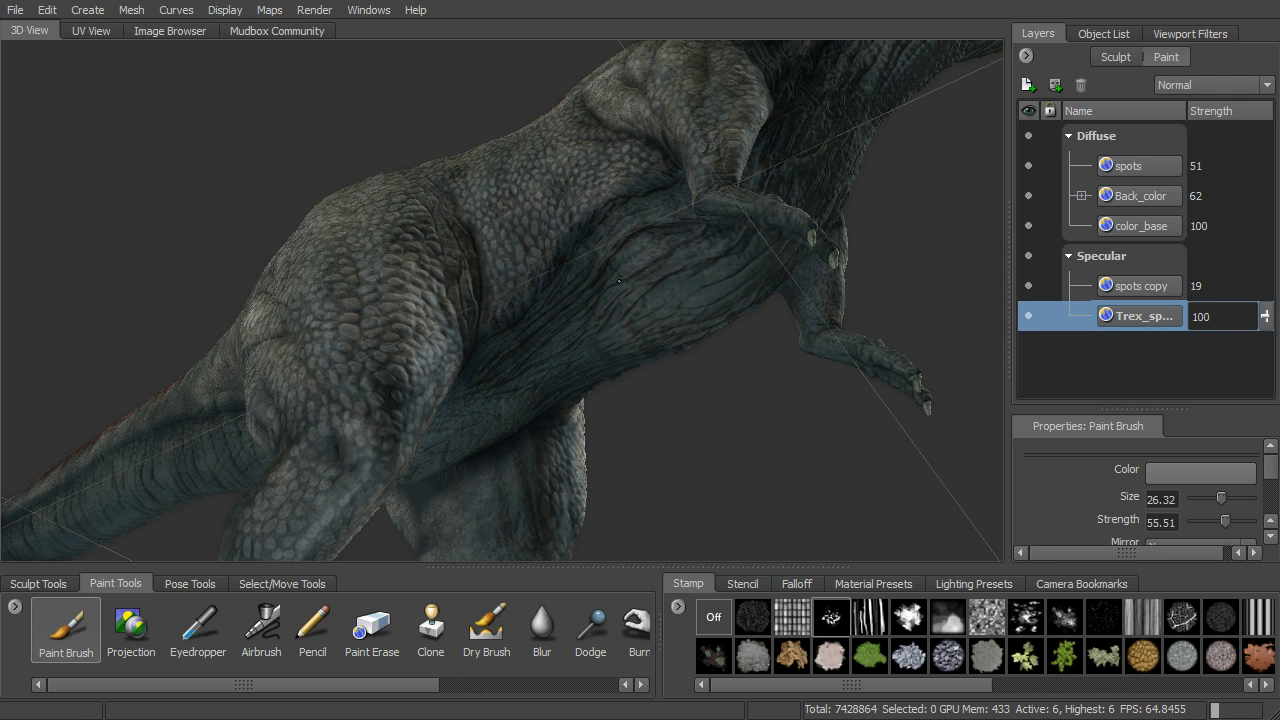
pyautogui.keyDown('alt'); pyautogui.moveTo(815, 215); pyautogui.dragTo(655, 263); pyautogui.keyUp('alt')
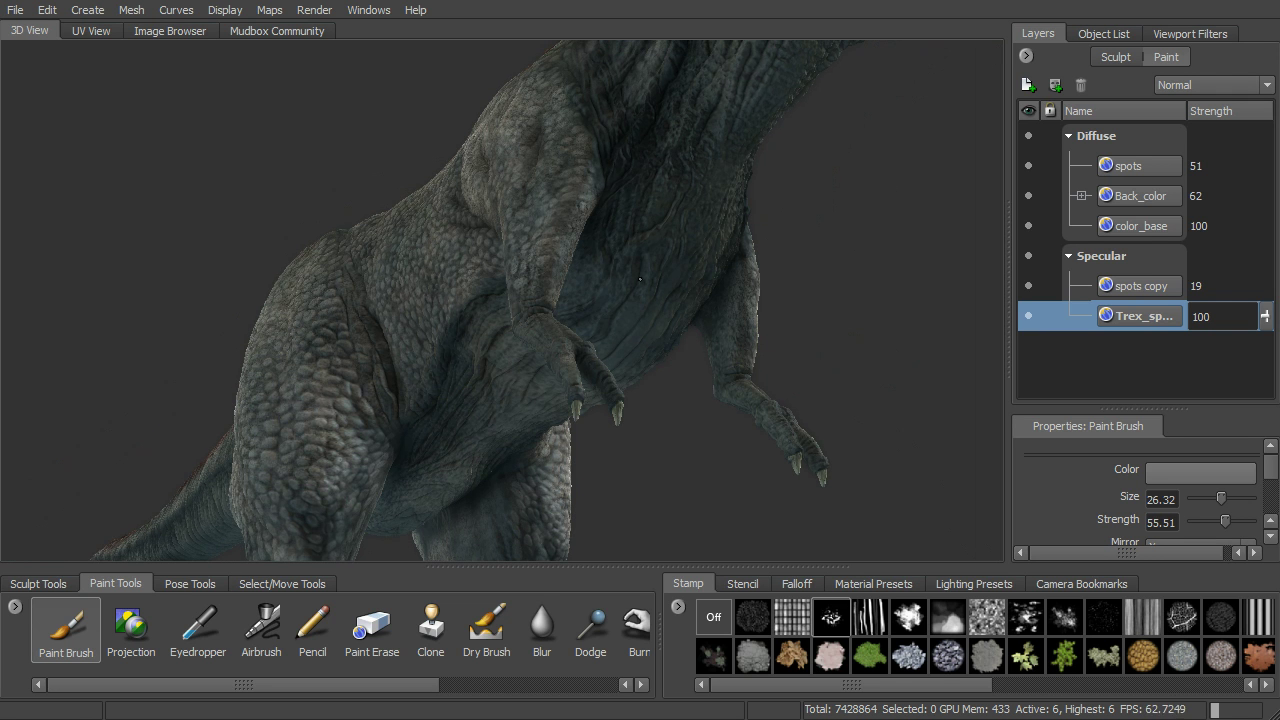
pyautogui.keyDown('alt'); pyautogui.moveTo(697, 170); pyautogui.dragTo(572, 410); pyautogui.keyUp('alt')
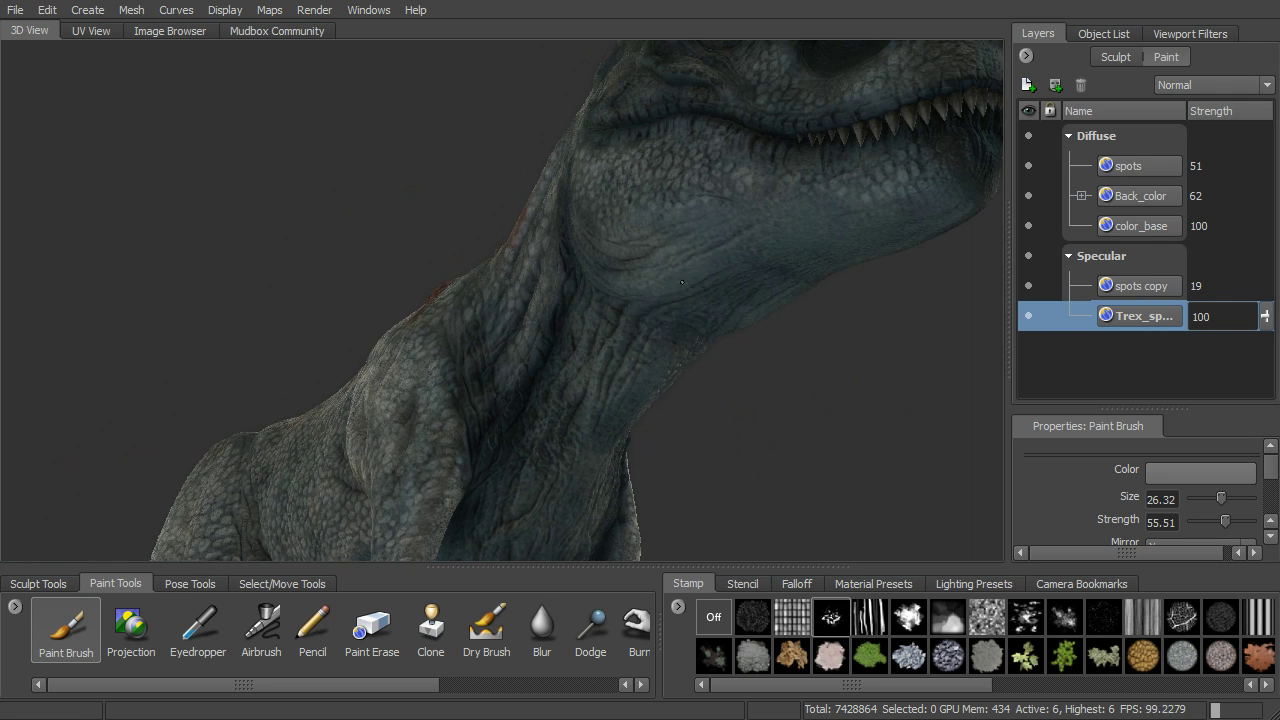
pyautogui.keyDown('alt'); pyautogui.moveTo(649, 326); pyautogui.dragTo(924, 238); pyautogui.keyUp('alt')
pyautogui.click(1104, 33)
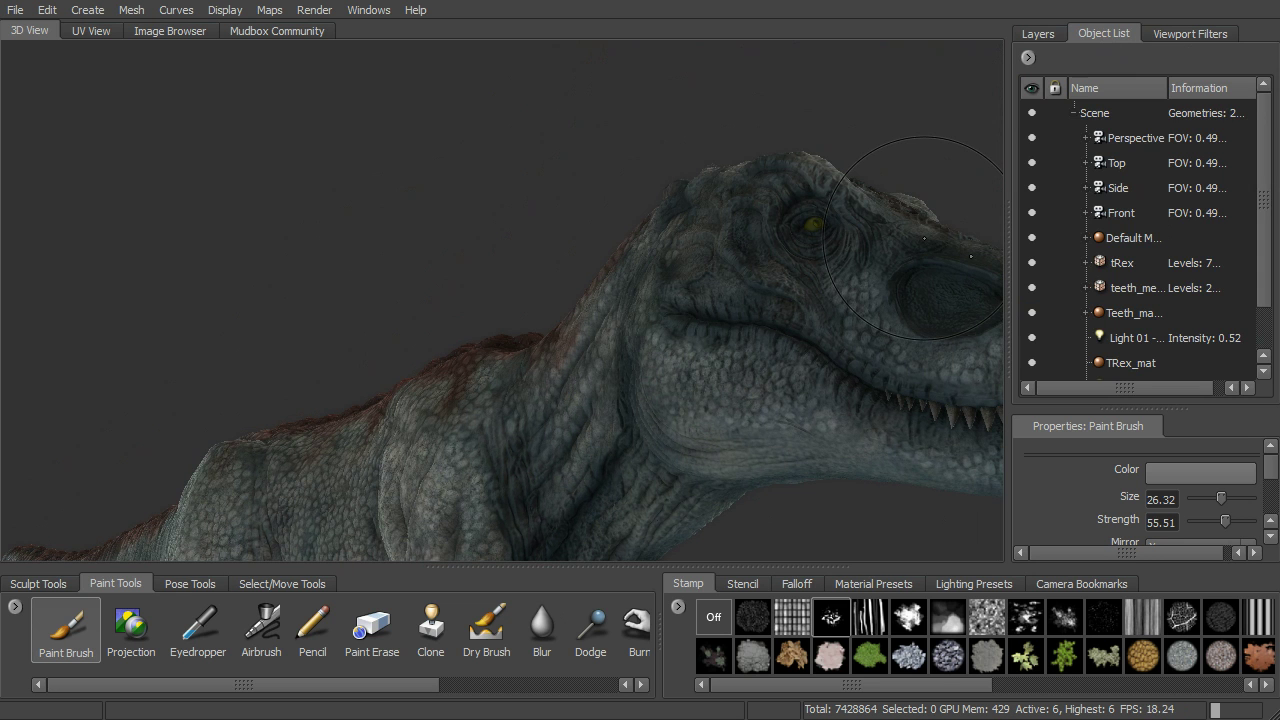
pyautogui.moveTo(1269, 242); pyautogui.dragTo(1272, 291)
pyautogui.click(1172, 364)
pyautogui.moveTo(1232, 497); pyautogui.dragTo(1252, 498)
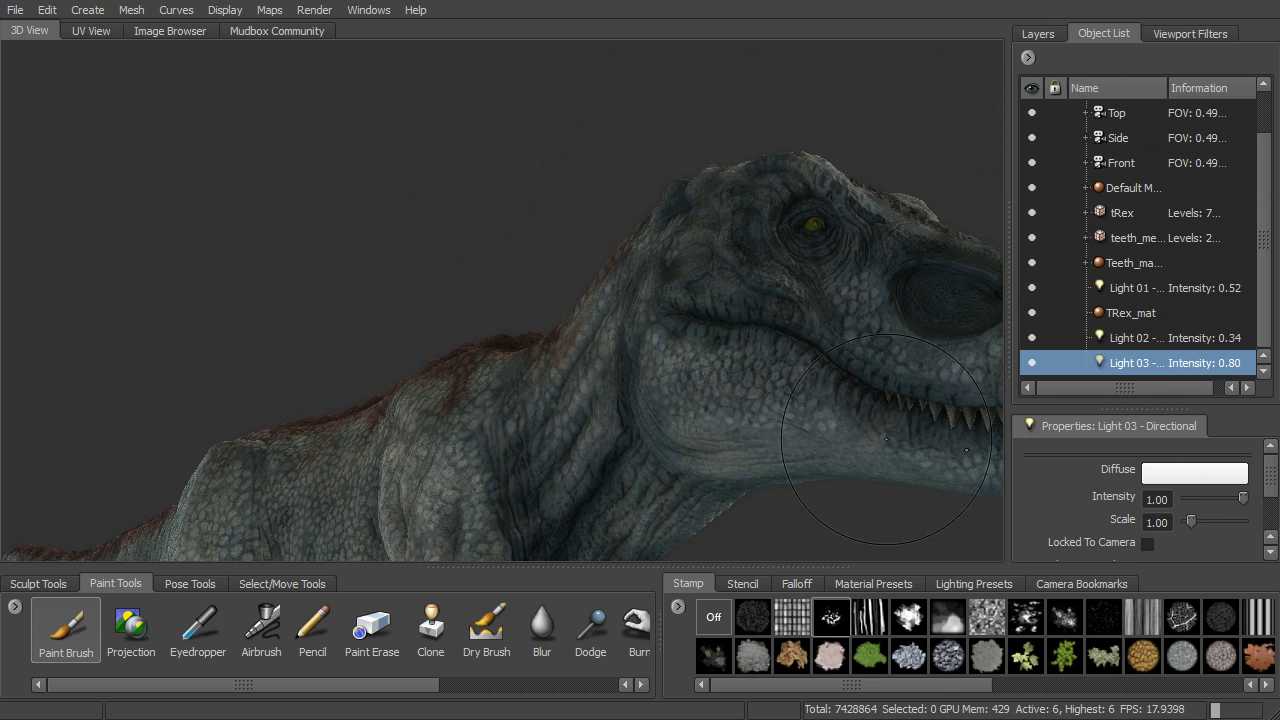
# Step: Set the intensity of the image-based light Light 02 to 0.53
pyautogui.keyDown('alt'); pyautogui.moveTo(900, 330); pyautogui.dragTo(870, 410); pyautogui.keyUp('alt')
pyautogui.keyDown('alt'); pyautogui.moveTo(870, 410); pyautogui.dragTo(750, 400, button='right'); pyautogui.keyUp('alt')
pyautogui.keyDown('alt'); pyautogui.moveTo(750, 400); pyautogui.dragTo(860, 220, button='middle'); pyautogui.keyUp('alt')
pyautogui.keyDown('alt'); pyautogui.moveTo(860, 220); pyautogui.dragTo(920, 250); pyautogui.keyUp('alt')
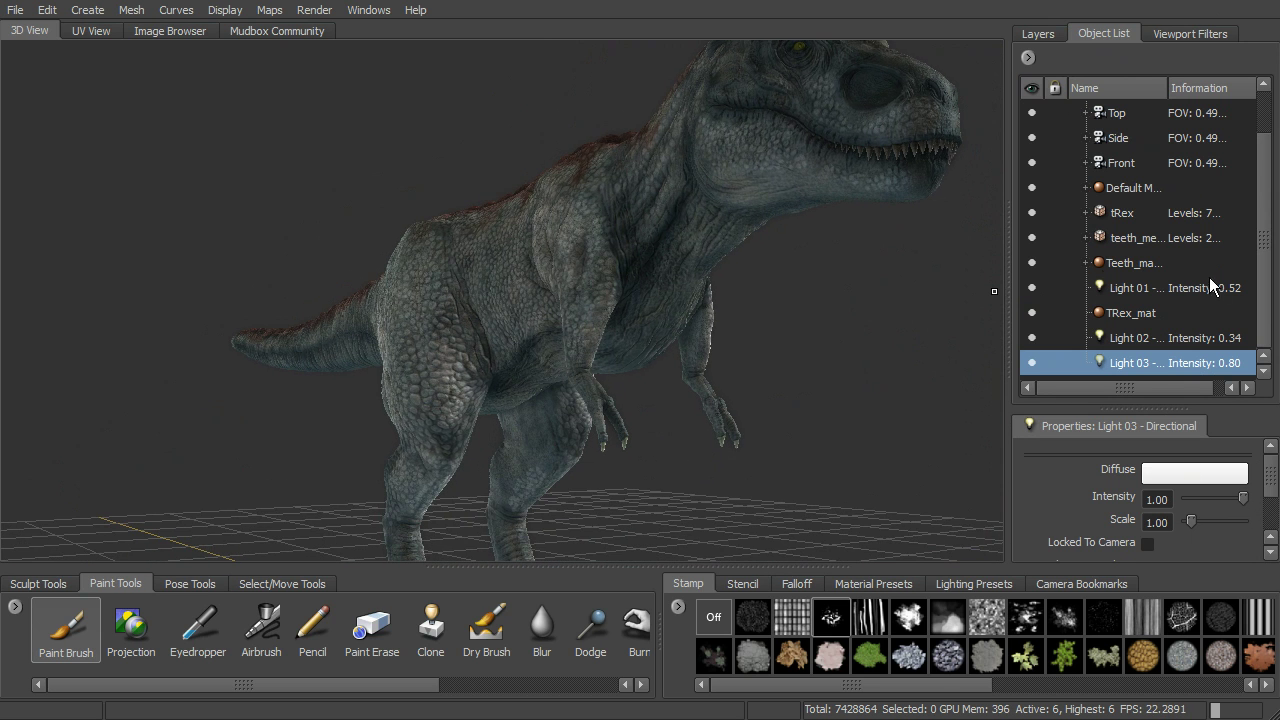
pyautogui.click(1166, 340)
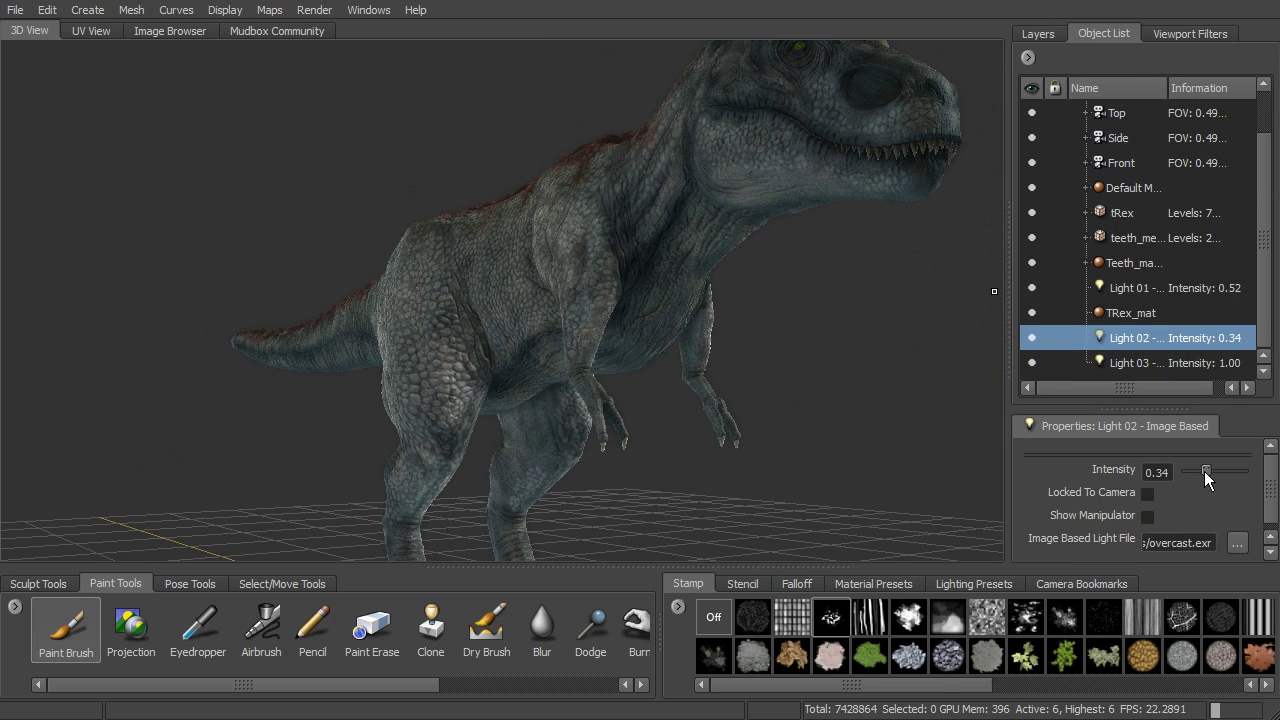
pyautogui.moveTo(1203, 471); pyautogui.dragTo(1220, 470)
pyautogui.keyDown('alt'); pyautogui.moveTo(758, 383); pyautogui.dragTo(797, 388); pyautogui.keyUp('alt')
pyautogui.moveTo(1221, 472); pyautogui.dragTo(1217, 473)
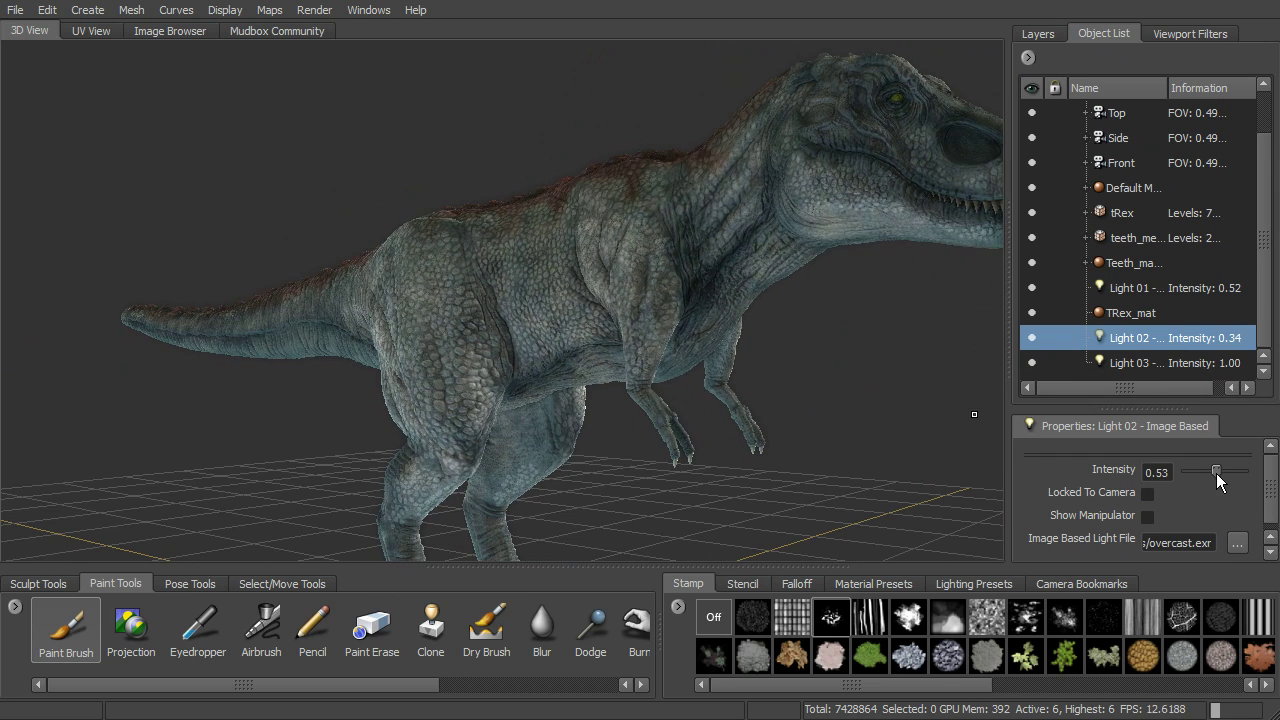
# Step: Set the Gloss colour of the TRex_mat material to a dark grey with an HSV value of 0.224
pyautogui.keyDown('alt'); pyautogui.moveTo(850, 386); pyautogui.dragTo(757, 368); pyautogui.keyUp('alt')
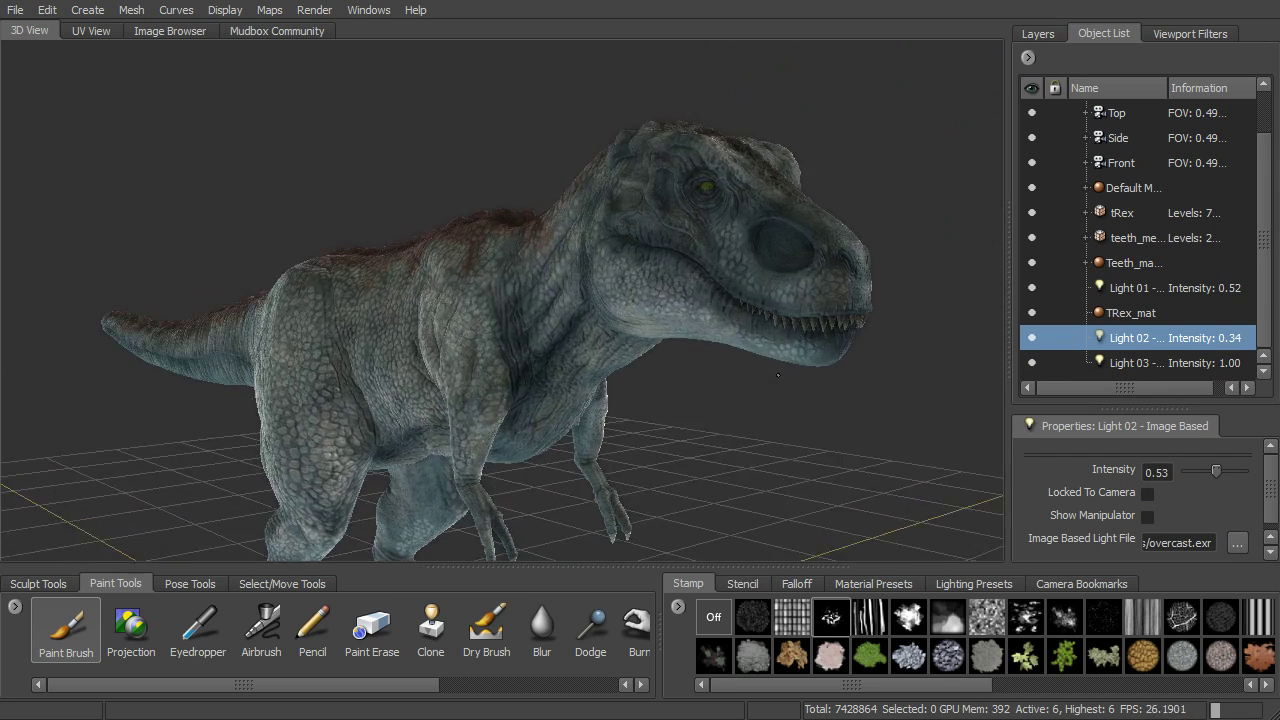
pyautogui.keyDown('alt'); pyautogui.moveTo(757, 368); pyautogui.dragTo(787, 383, button='right'); pyautogui.keyUp('alt')
pyautogui.keyDown('alt'); pyautogui.moveTo(787, 383); pyautogui.dragTo(640, 430, button='middle'); pyautogui.keyUp('alt')
pyautogui.keyDown('alt'); pyautogui.moveTo(640, 430); pyautogui.dragTo(659, 374, button='right'); pyautogui.keyUp('alt')
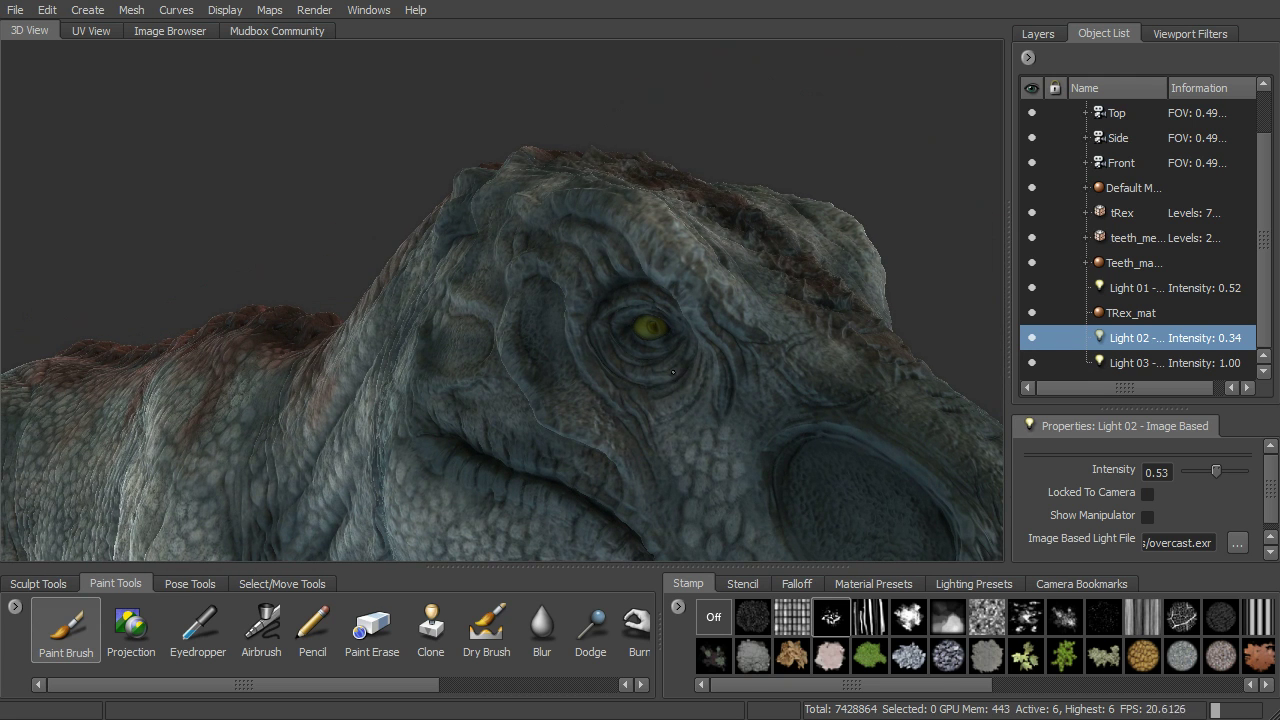
pyautogui.rightClick(632, 272)
pyautogui.click(631, 220)
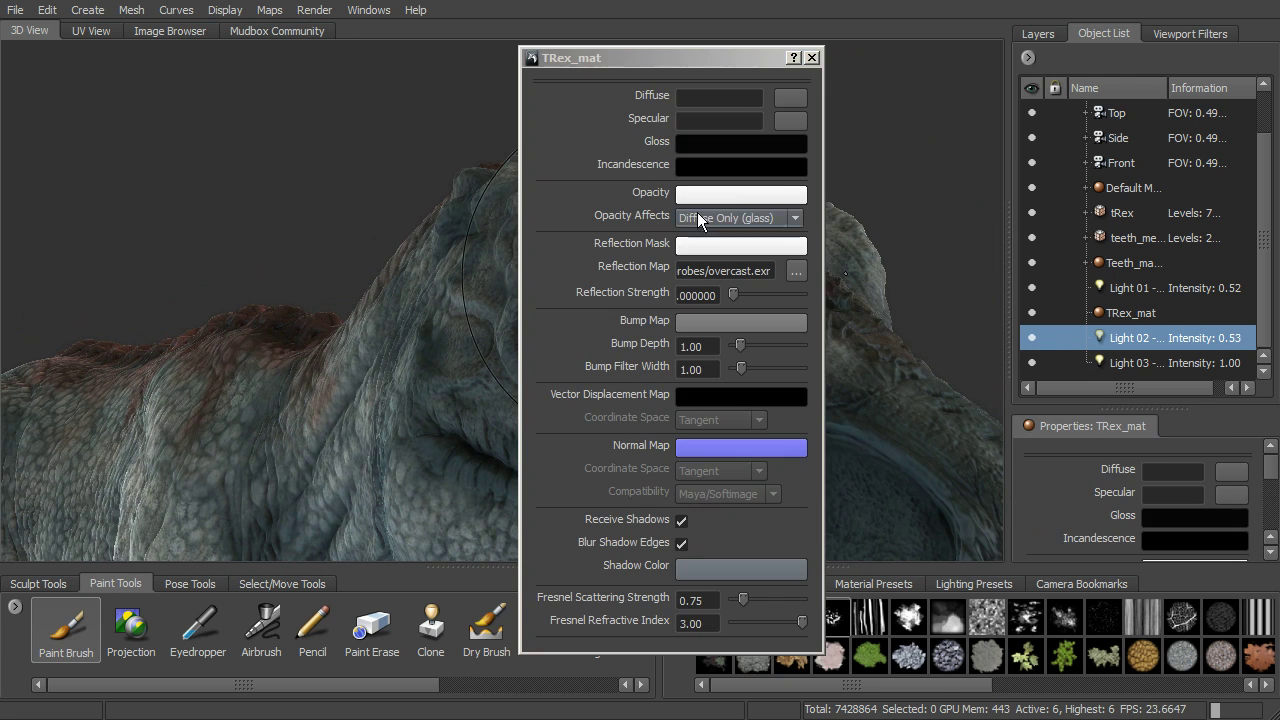
pyautogui.click(713, 141)
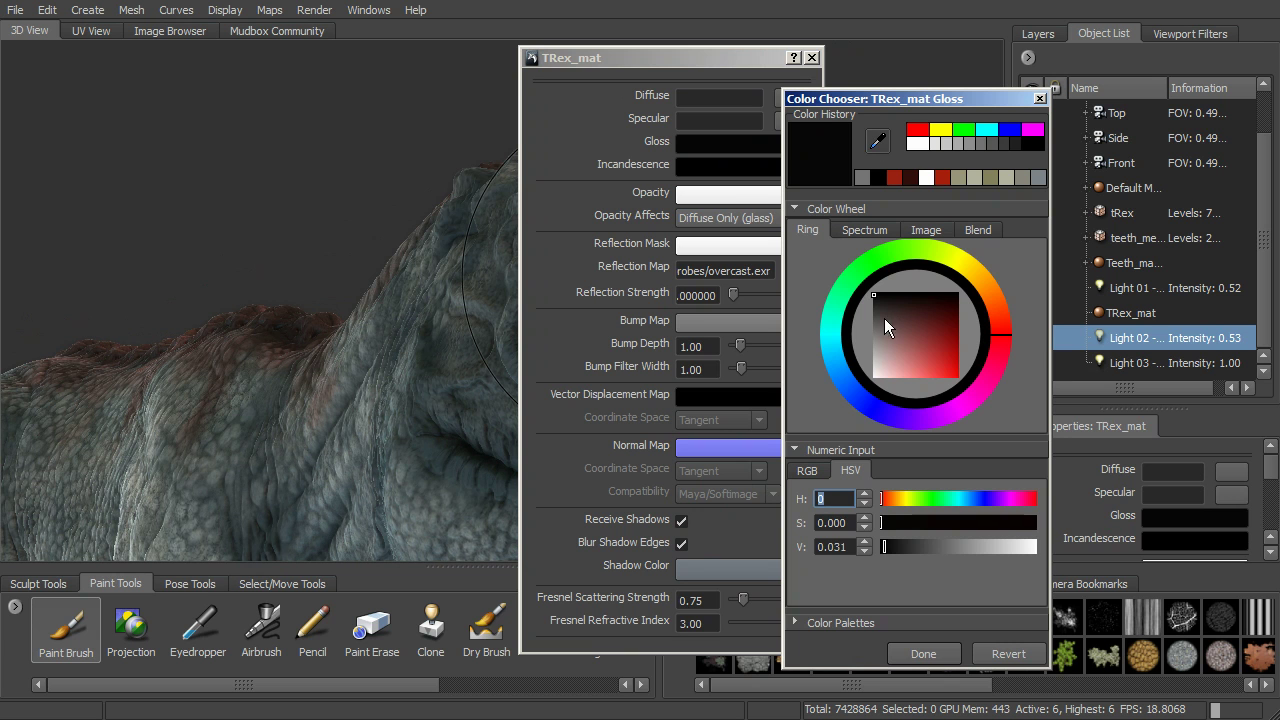
pyautogui.click(873, 297)
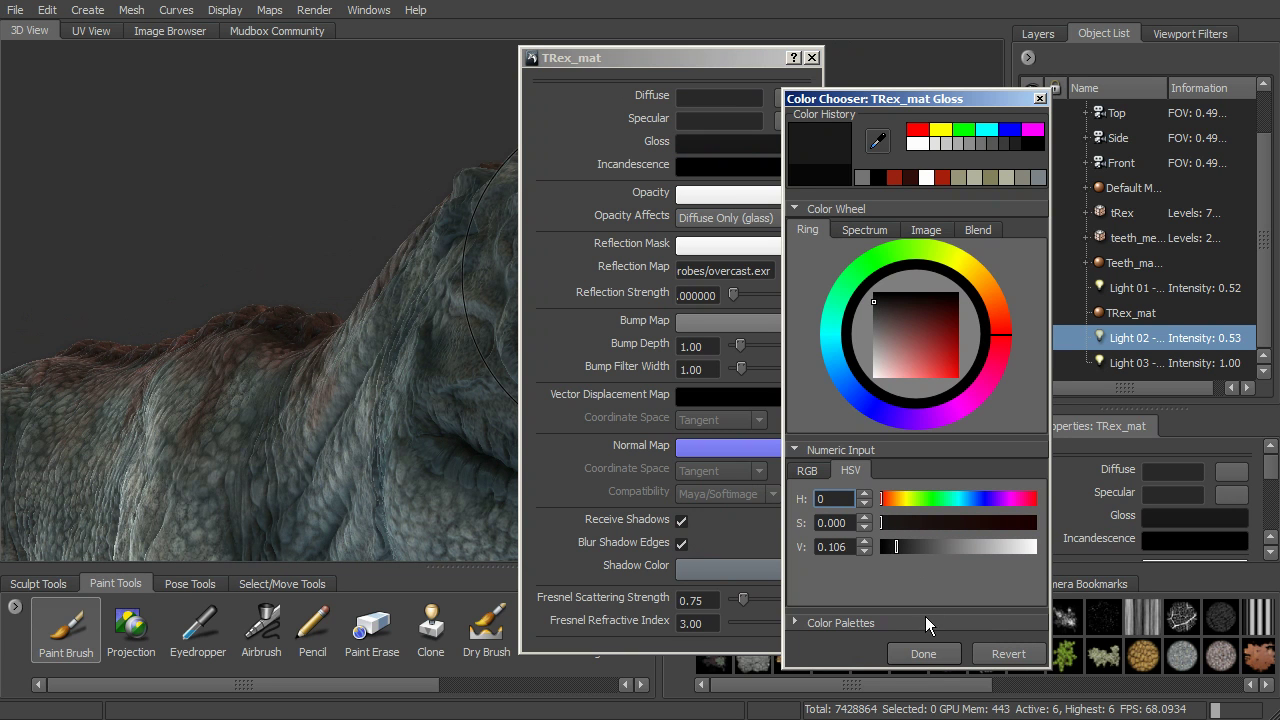
pyautogui.moveTo(873, 305); pyautogui.dragTo(876, 311)
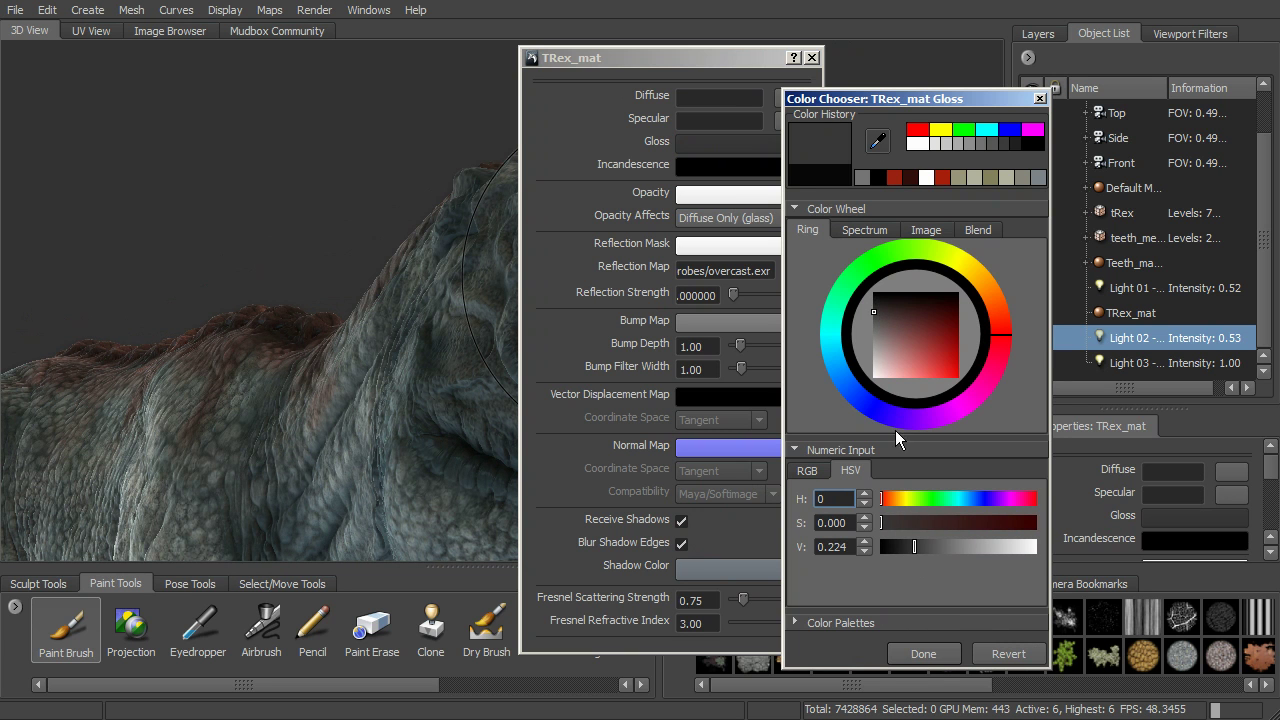
pyautogui.click(923, 653)
pyautogui.click(813, 59)
# Step: Reduce the Paint Brush size to 9.12 and set its colour to a light grey with an HSV value of 0.776
pyautogui.moveTo(700, 318)
pyautogui.keyDown('alt'); pyautogui.mouseDown()
pyautogui.moveTo(676, 332)
pyautogui.moveTo(712, 323)
pyautogui.mouseUp(); pyautogui.keyUp('alt')
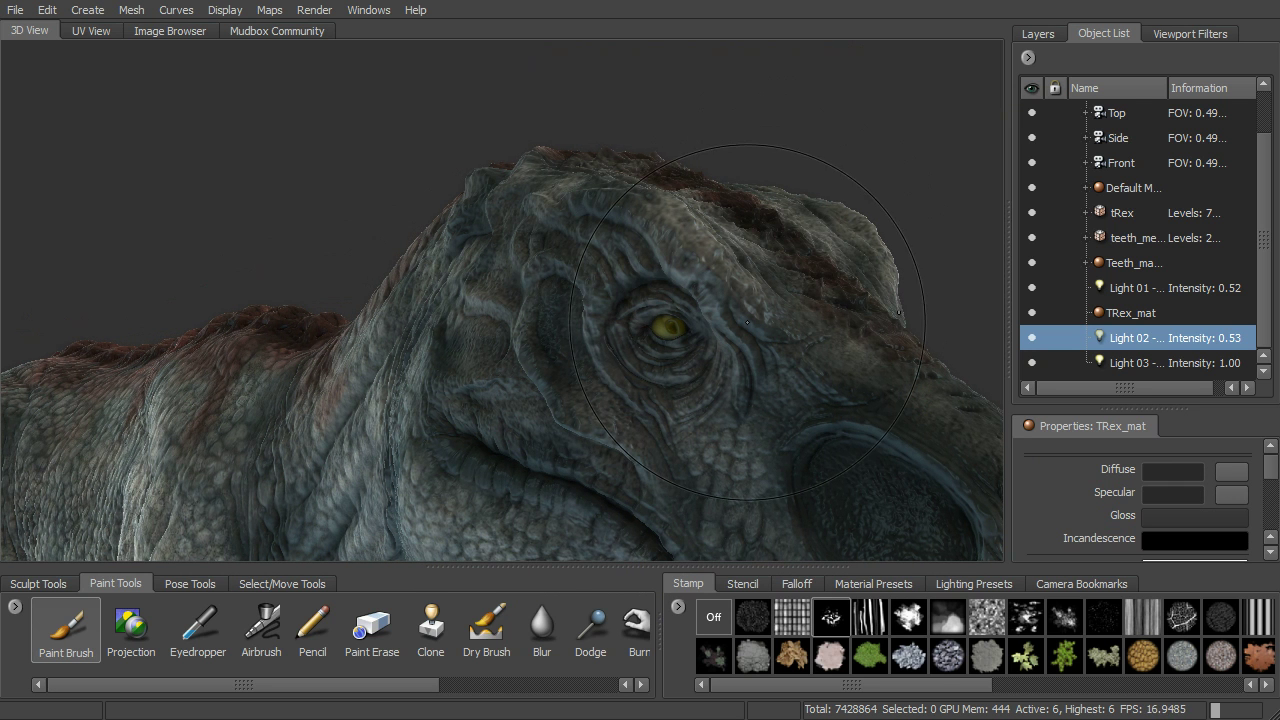
pyautogui.press('m')
pyautogui.moveTo(851, 334); pyautogui.dragTo(704, 330)
pyautogui.click(1183, 475)
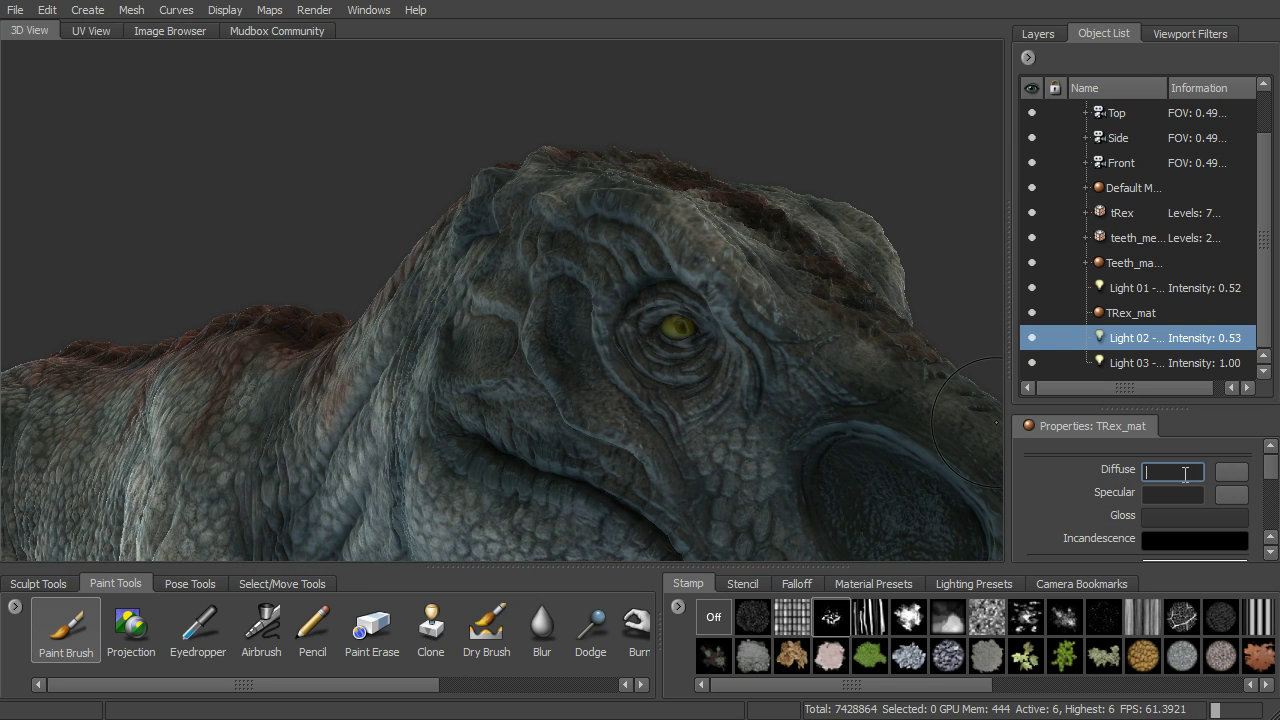
pyautogui.click(66, 628)
pyautogui.click(1175, 470)
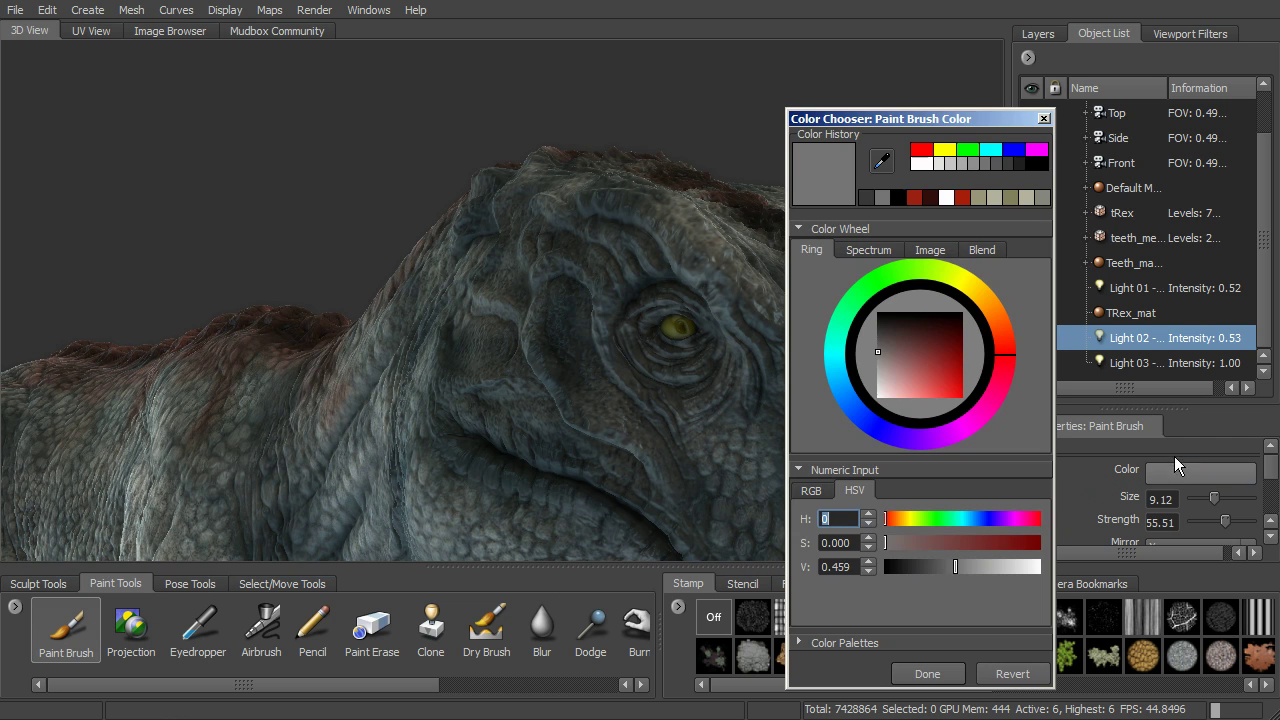
pyautogui.moveTo(888, 338); pyautogui.dragTo(875, 378)
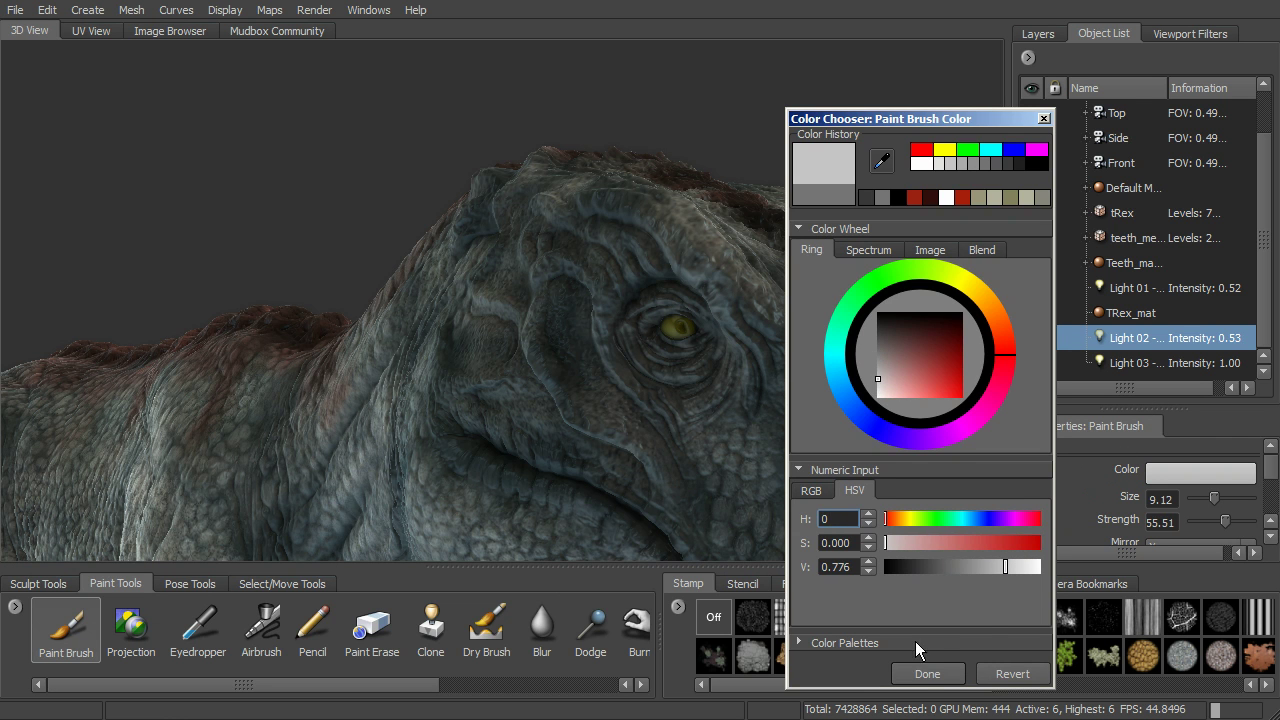
pyautogui.click(927, 673)
# Step: Reduce the Paint Brush size to 3.10 for fine work around the dinosaur's eye
pyautogui.keyDown('alt'); pyautogui.moveTo(702, 350); pyautogui.dragTo(848, 356, button='right'); pyautogui.keyUp('alt')
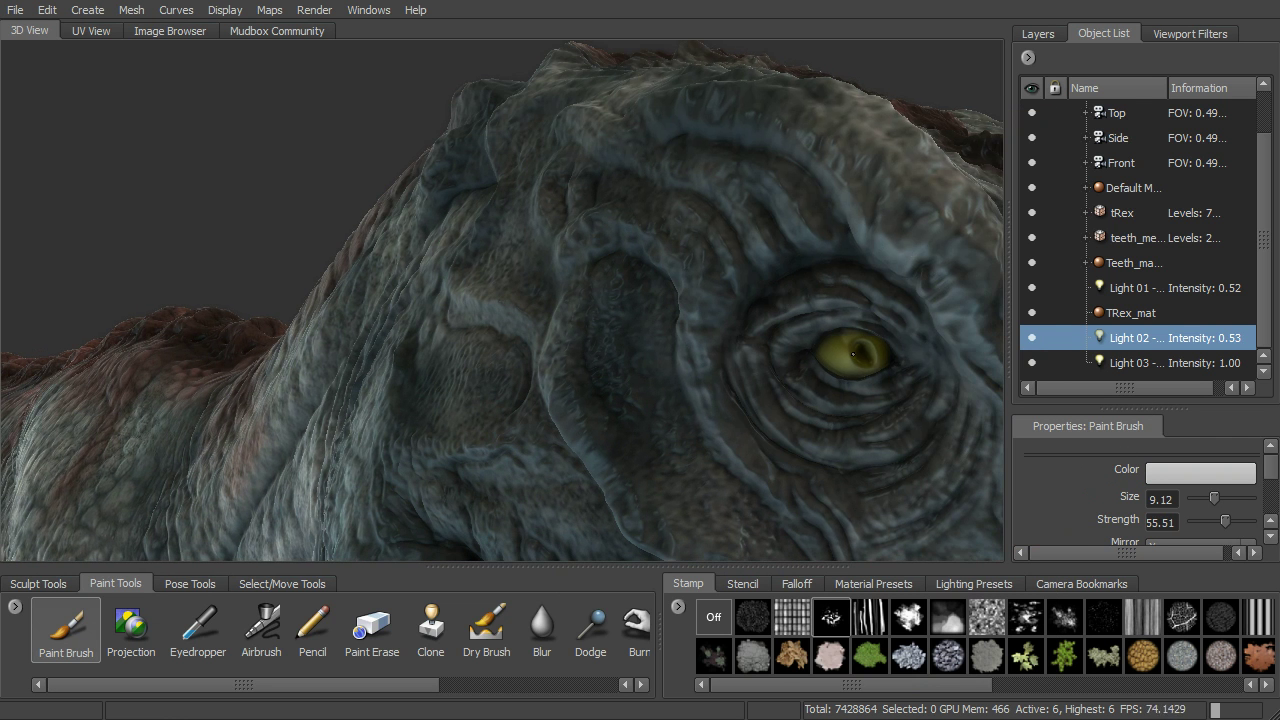
pyautogui.moveTo(855, 372); pyautogui.dragTo(802, 372)
pyautogui.keyDown('alt'); pyautogui.moveTo(876, 350); pyautogui.dragTo(813, 377, button='right'); pyautogui.keyUp('alt')
pyautogui.keyDown('alt'); pyautogui.moveTo(813, 377); pyautogui.dragTo(881, 308); pyautogui.keyUp('alt')
# Step: Review the channel types offered for a new paint layer, without creating the layer
pyautogui.click(1043, 35)
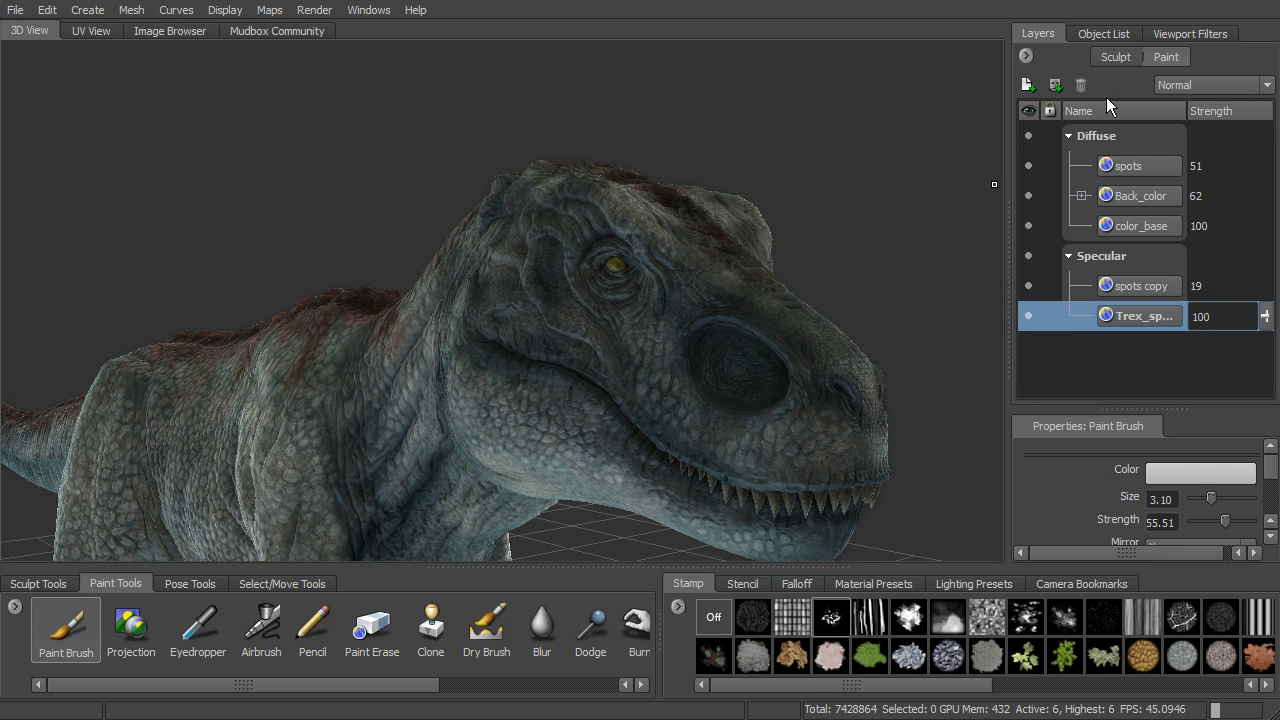
pyautogui.click(1027, 85)
pyautogui.click(624, 380)
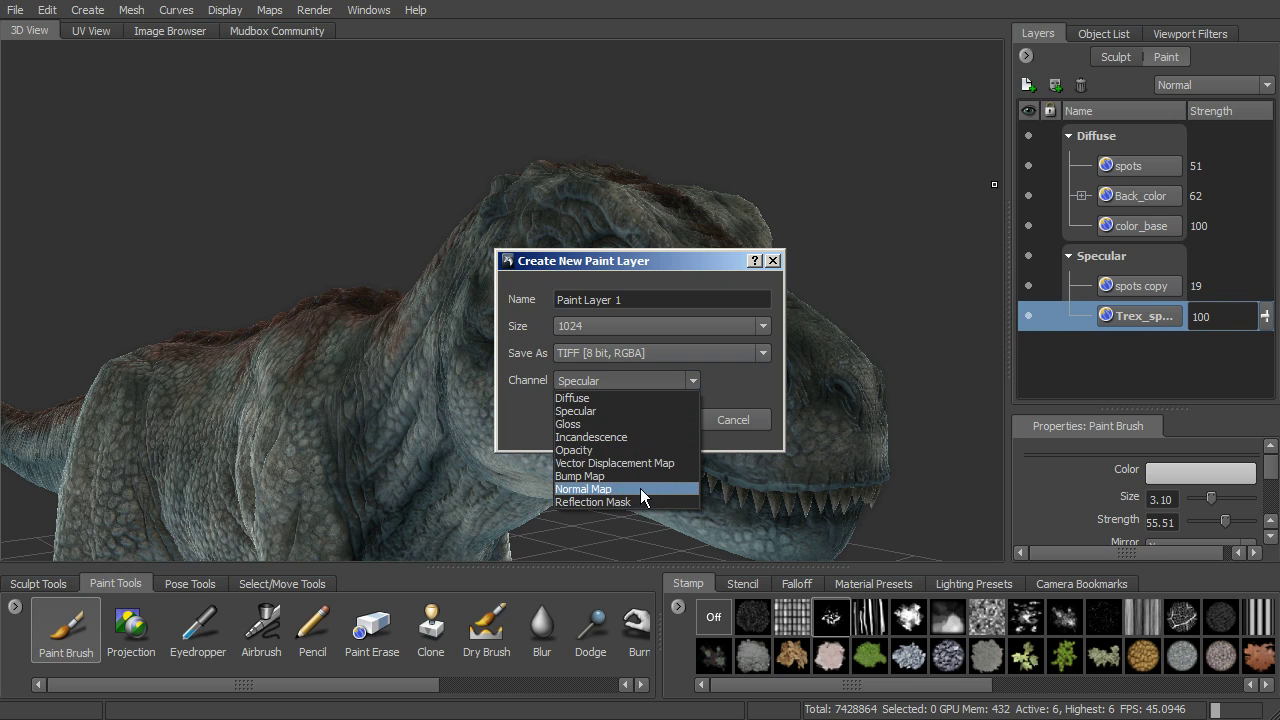
pyautogui.click(737, 386)
pyautogui.click(738, 419)
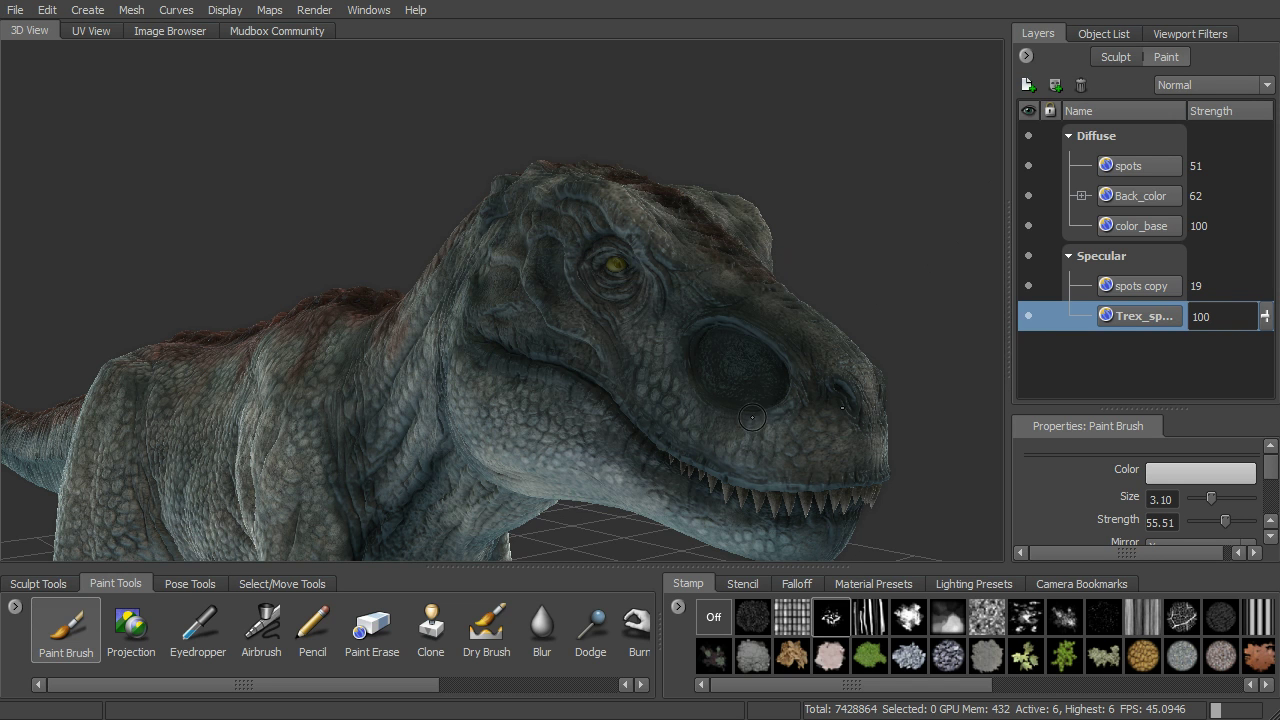
# Step: Solo the spots diffuse layer to inspect it across the dinosaur's body and head, and unsolo it
pyautogui.click(1138, 166)
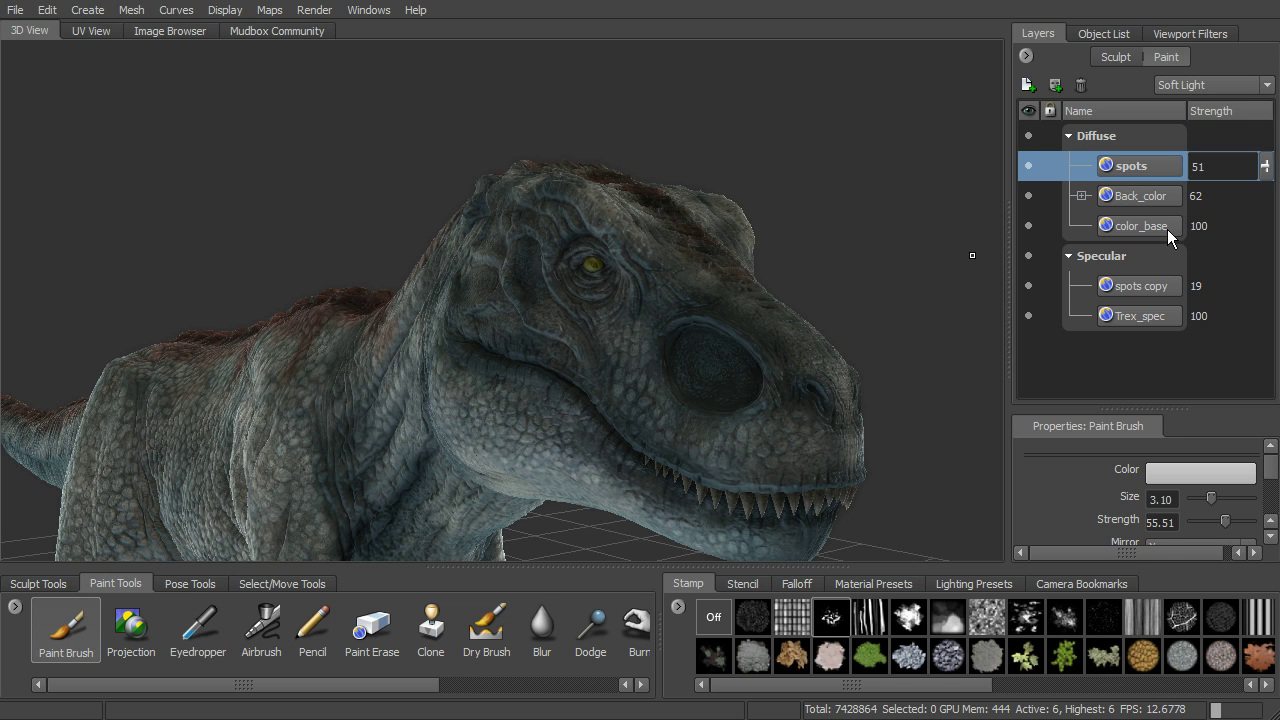
pyautogui.keyDown('alt'); pyautogui.moveTo(832, 239); pyautogui.dragTo(866, 237, button='middle'); pyautogui.keyUp('alt')
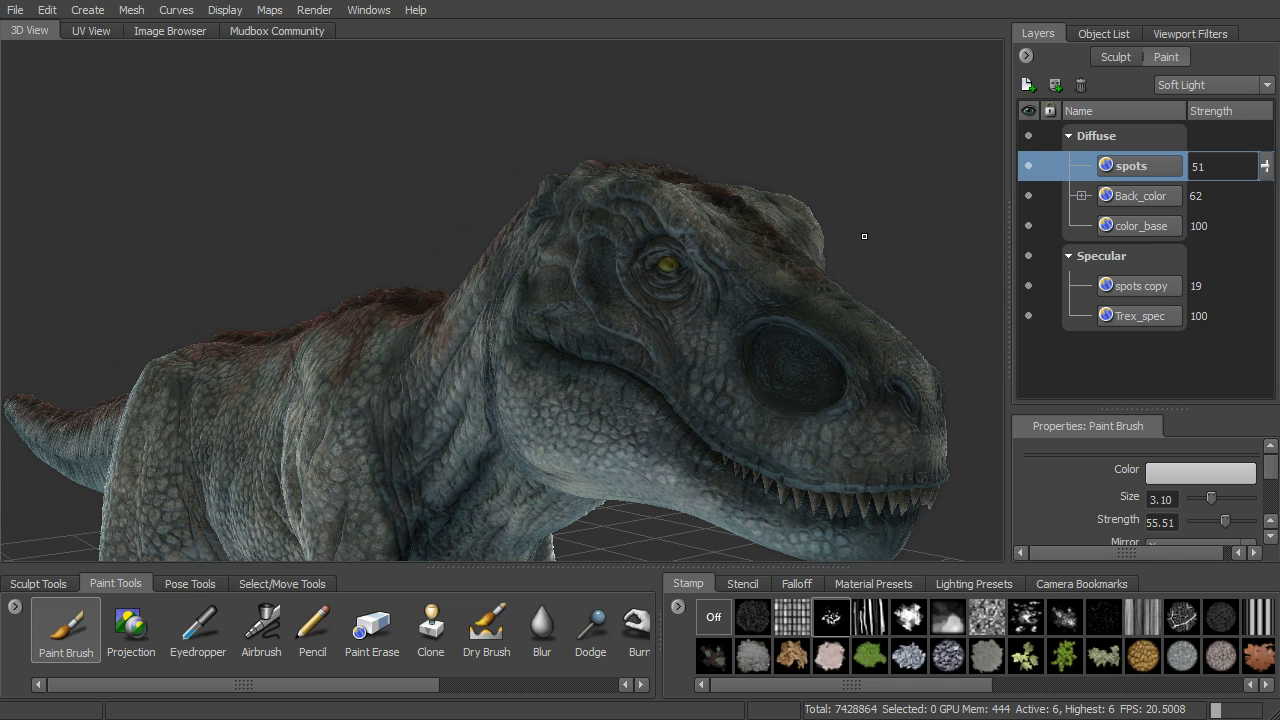
pyautogui.rightClick(1120, 170)
pyautogui.click(1026, 56)
pyautogui.click(1125, 185)
pyautogui.rightClick(1133, 169)
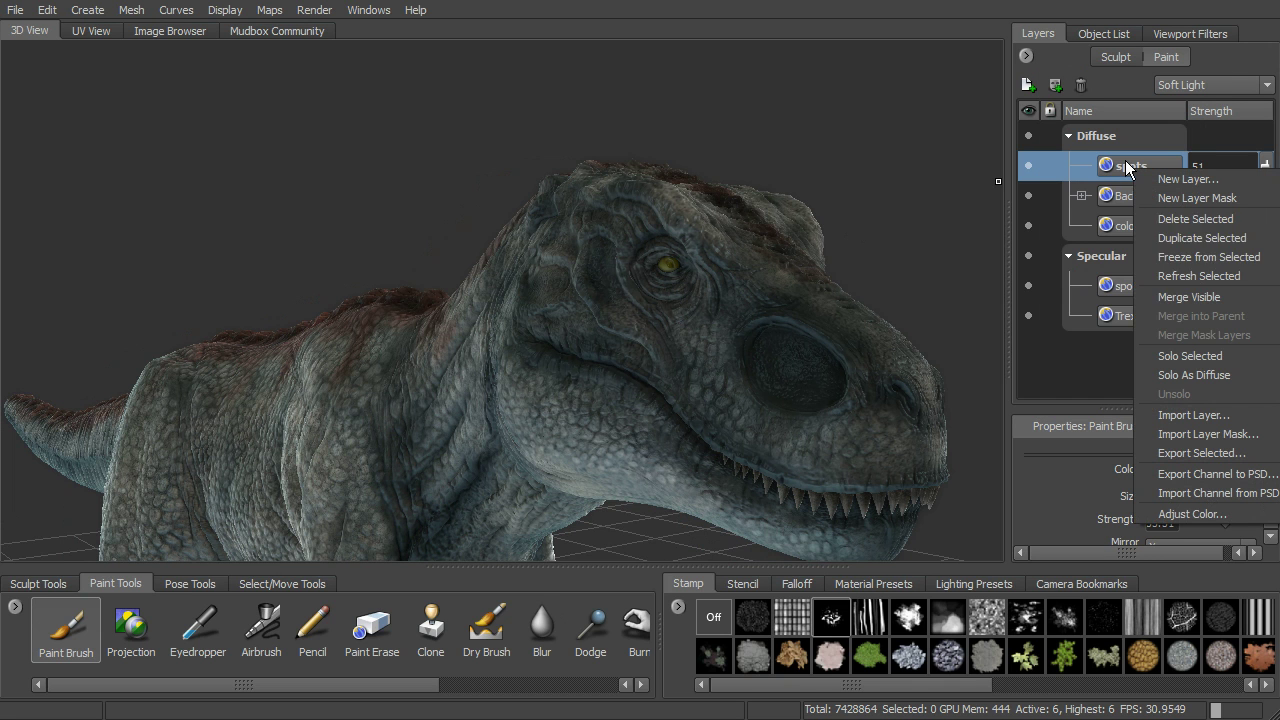
pyautogui.click(1215, 362)
pyautogui.keyDown('alt'); pyautogui.moveTo(740, 330); pyautogui.dragTo(1003, 325); pyautogui.keyUp('alt')
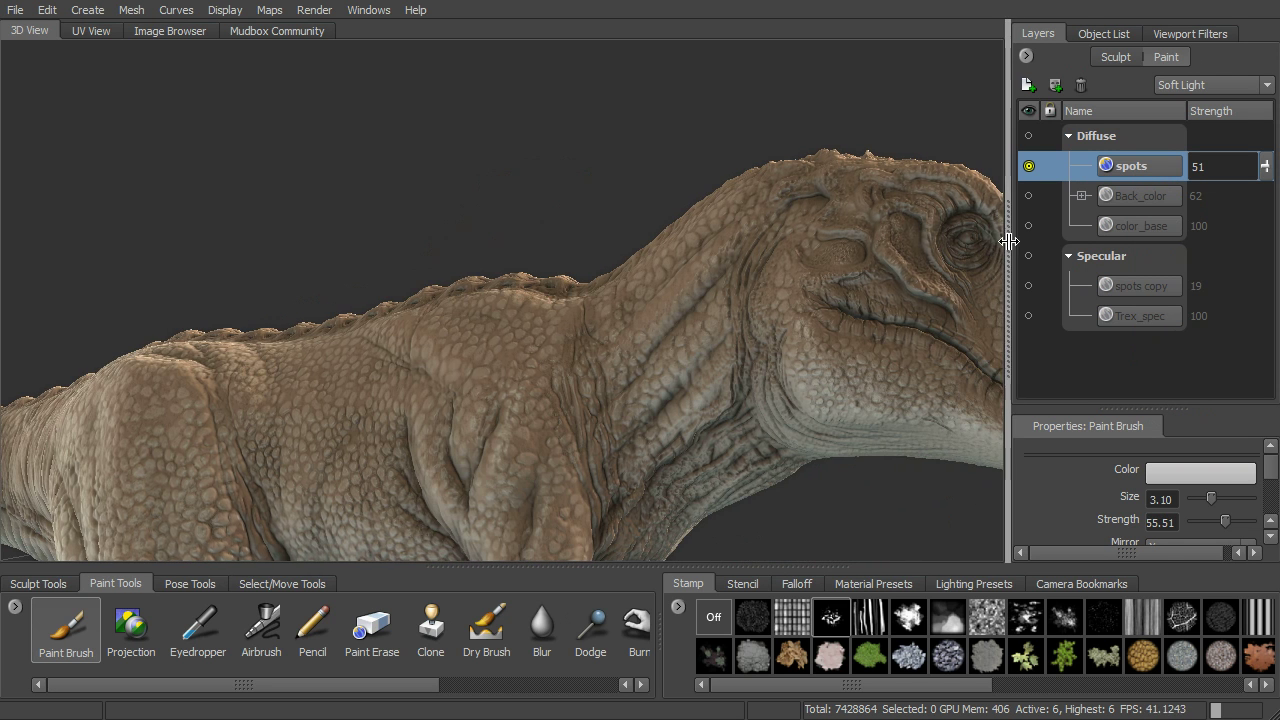
pyautogui.keyDown('alt'); pyautogui.moveTo(565, 447); pyautogui.dragTo(1053, 274); pyautogui.keyUp('alt')
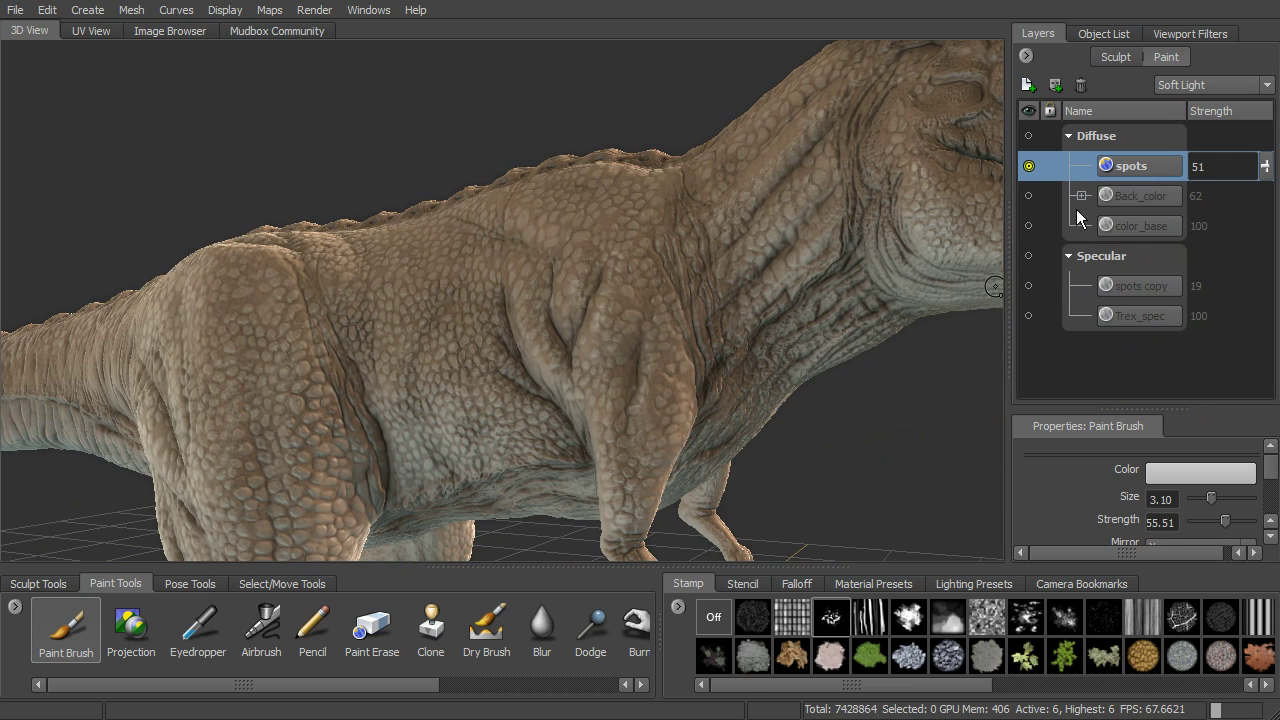
pyautogui.keyDown('alt'); pyautogui.moveTo(696, 279); pyautogui.dragTo(1054, 278); pyautogui.keyUp('alt')
pyautogui.rightClick(1131, 167)
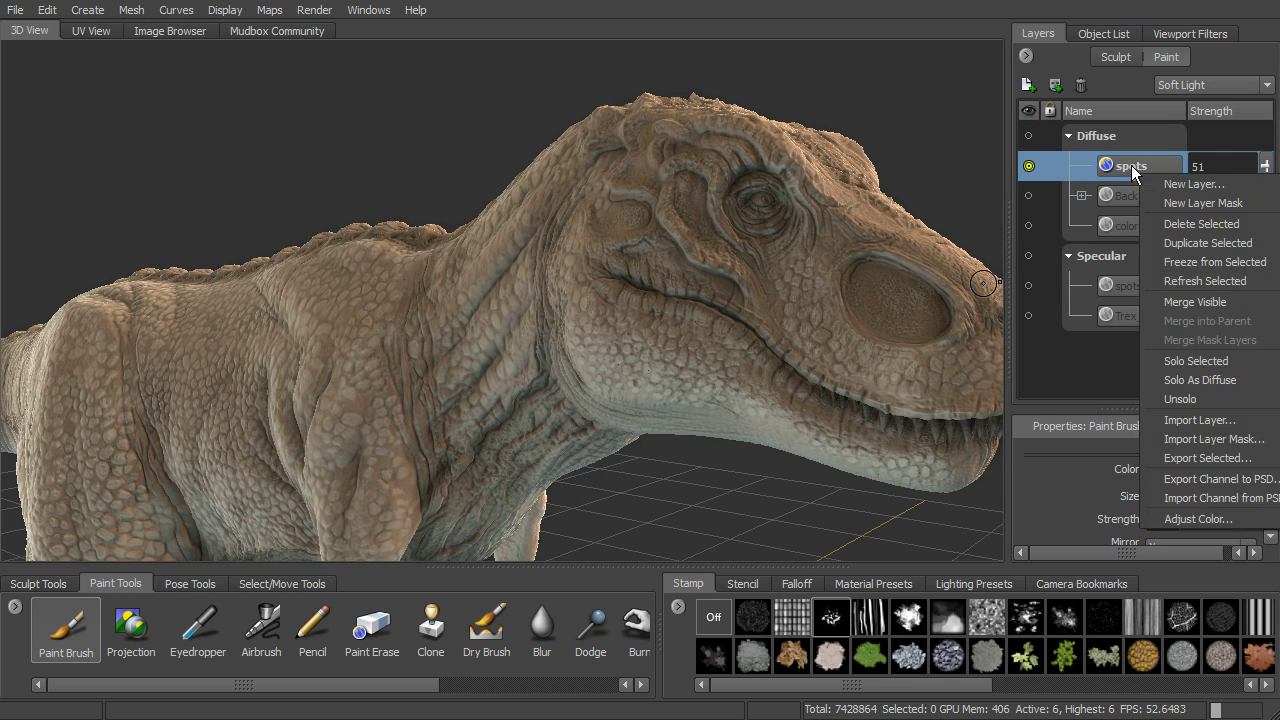
pyautogui.click(1199, 392)
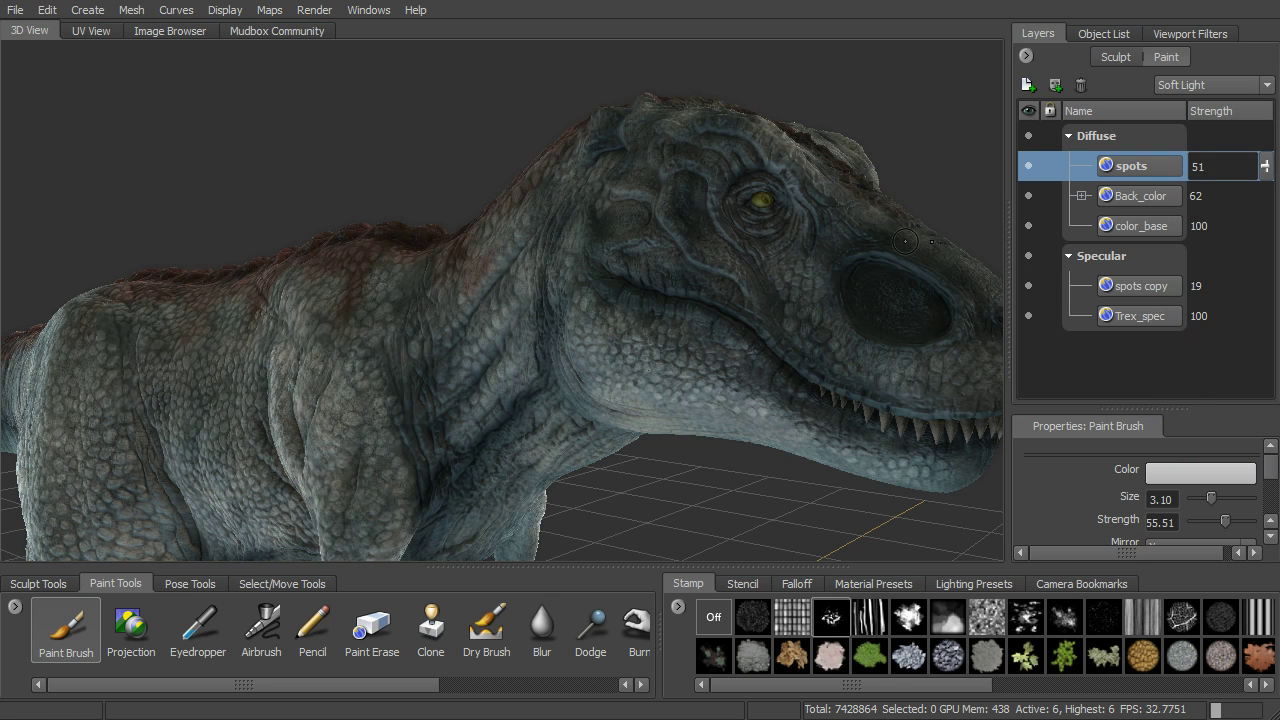
# Step: Solo the Trex_spec specular layer as diffuse to inspect its map on the neck and head, and unsolo it
pyautogui.click(1148, 290)
pyautogui.click(1145, 320)
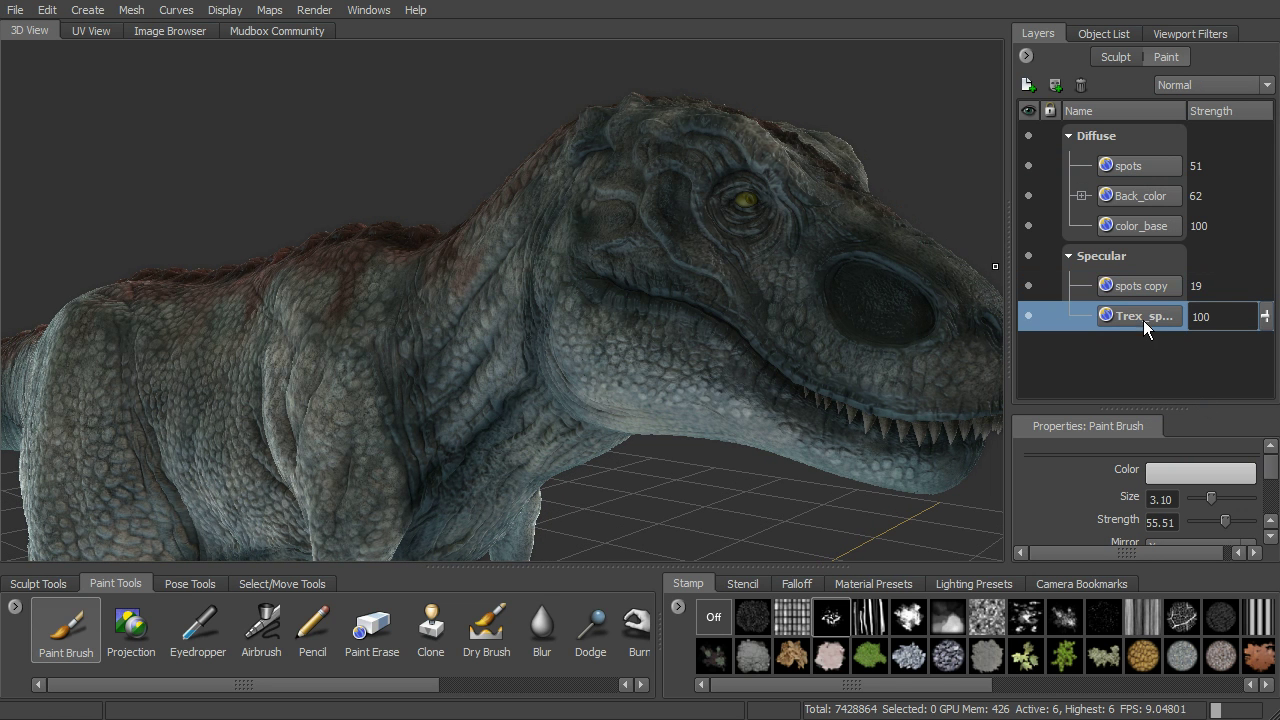
pyautogui.click(1147, 288)
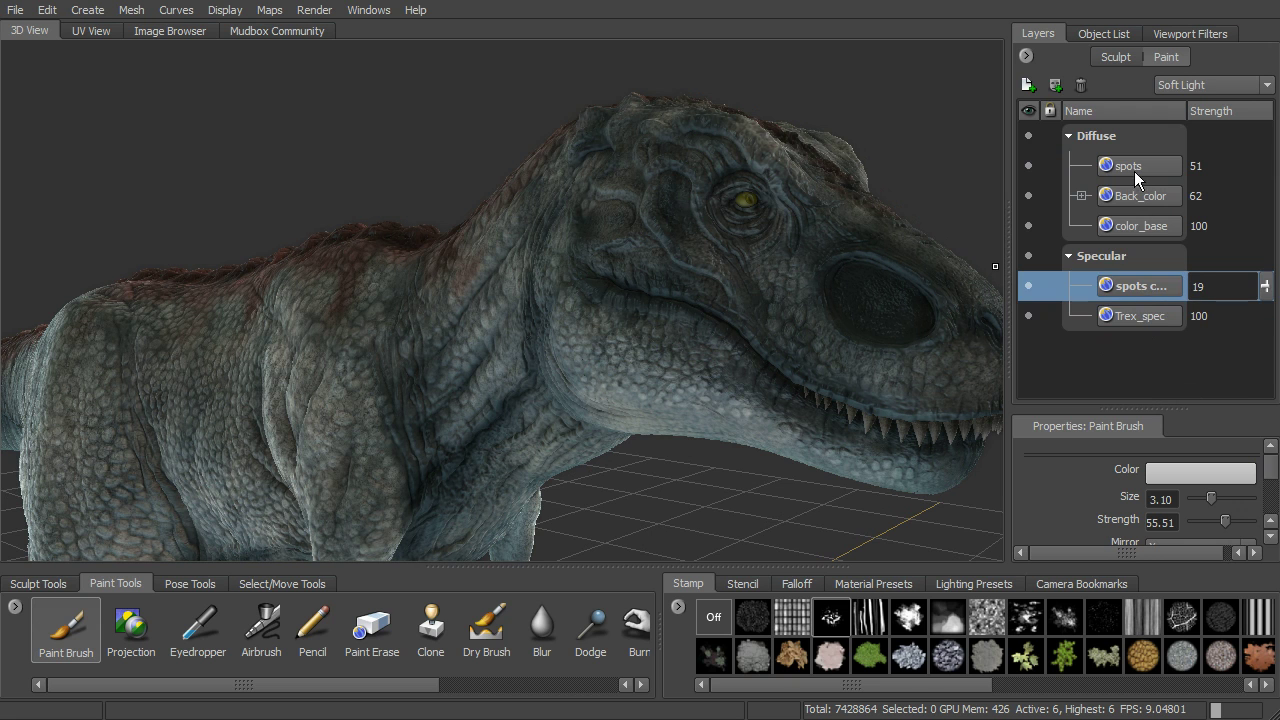
pyautogui.rightClick(1139, 317)
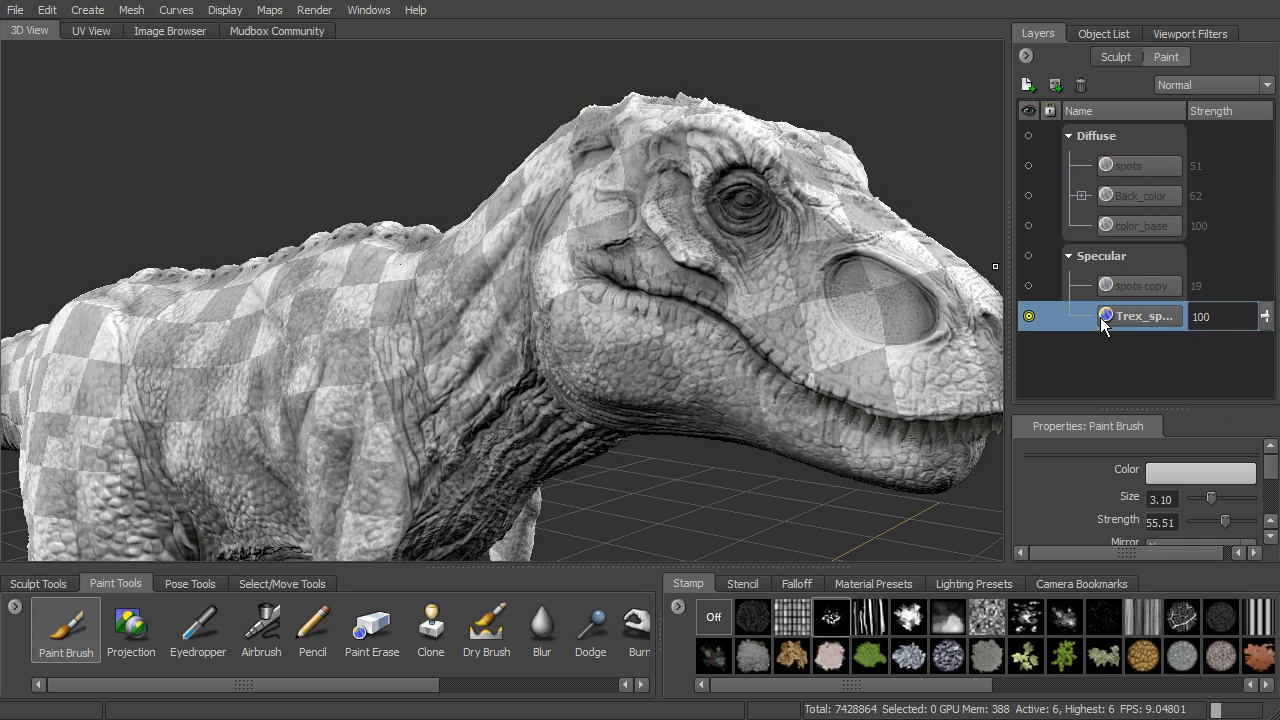
pyautogui.keyDown('alt'); pyautogui.moveTo(852, 388); pyautogui.dragTo(794, 360); pyautogui.keyUp('alt')
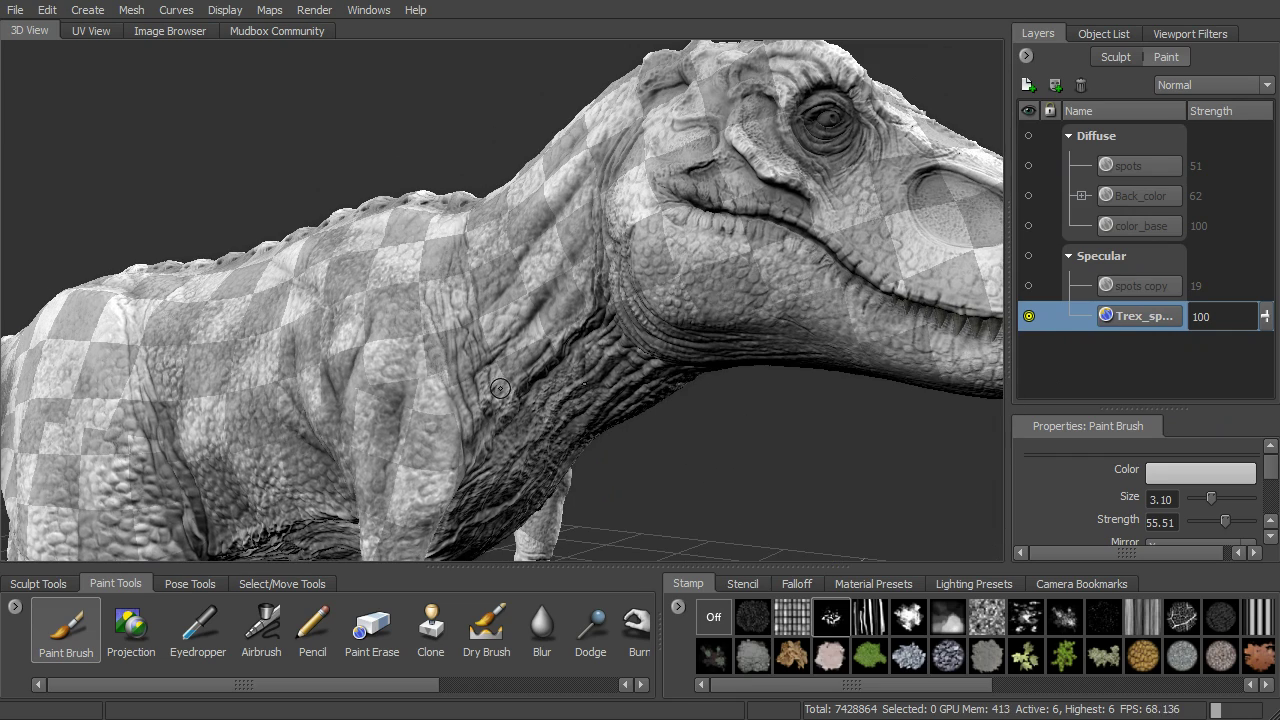
pyautogui.moveTo(489, 351)
pyautogui.keyDown('alt'); pyautogui.mouseDown()
pyautogui.moveTo(518, 351)
pyautogui.moveTo(481, 361)
pyautogui.mouseUp(); pyautogui.keyUp('alt')
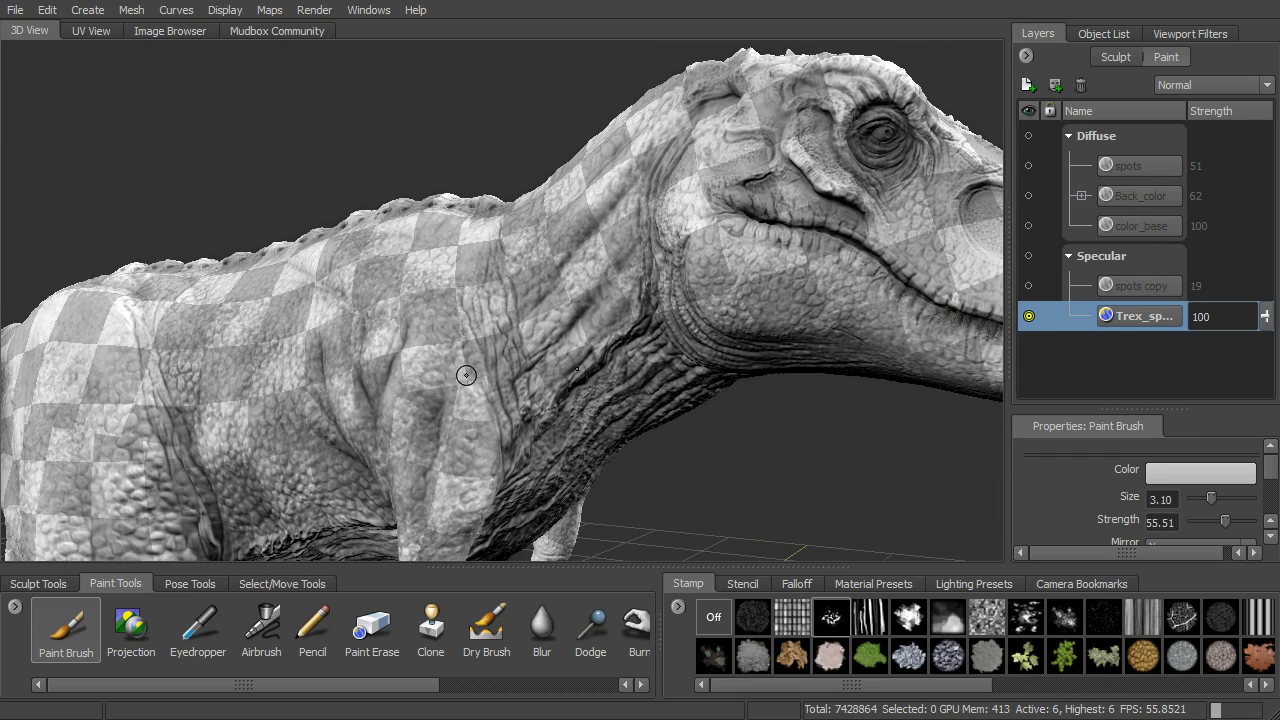
pyautogui.keyDown('alt'); pyautogui.moveTo(729, 329); pyautogui.dragTo(680, 342); pyautogui.keyUp('alt')
pyautogui.keyDown('alt'); pyautogui.moveTo(864, 312); pyautogui.dragTo(815, 306); pyautogui.keyUp('alt')
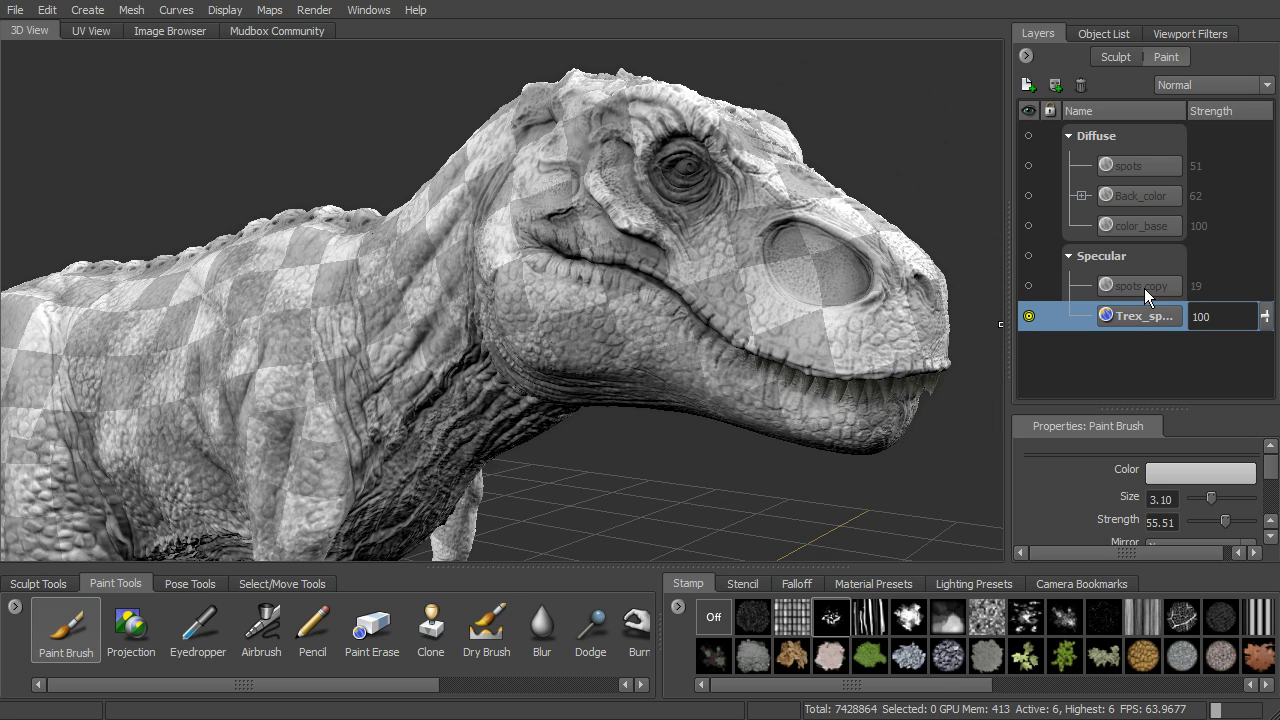
pyautogui.rightClick(1143, 316)
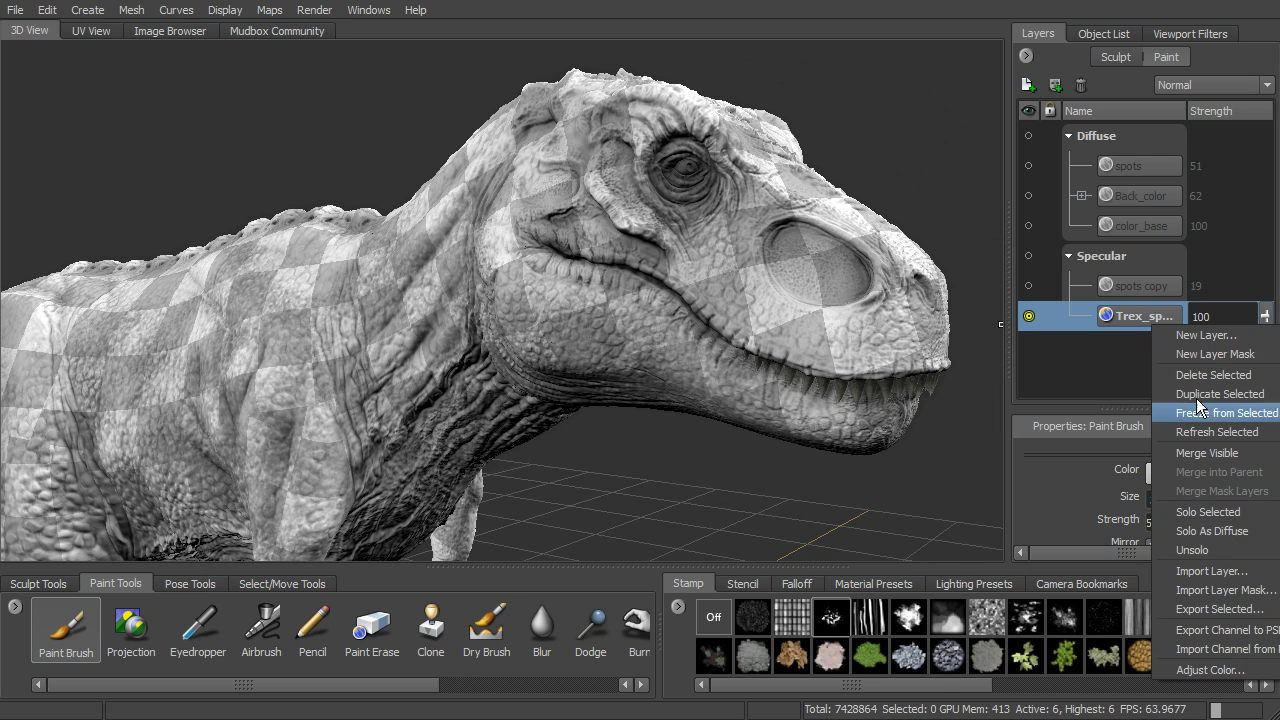
pyautogui.click(1213, 551)
# Step: Solo the spots copy specular layer as diffuse to examine its spot pattern around the dinosaur, and unsolo it
pyautogui.rightClick(1138, 285)
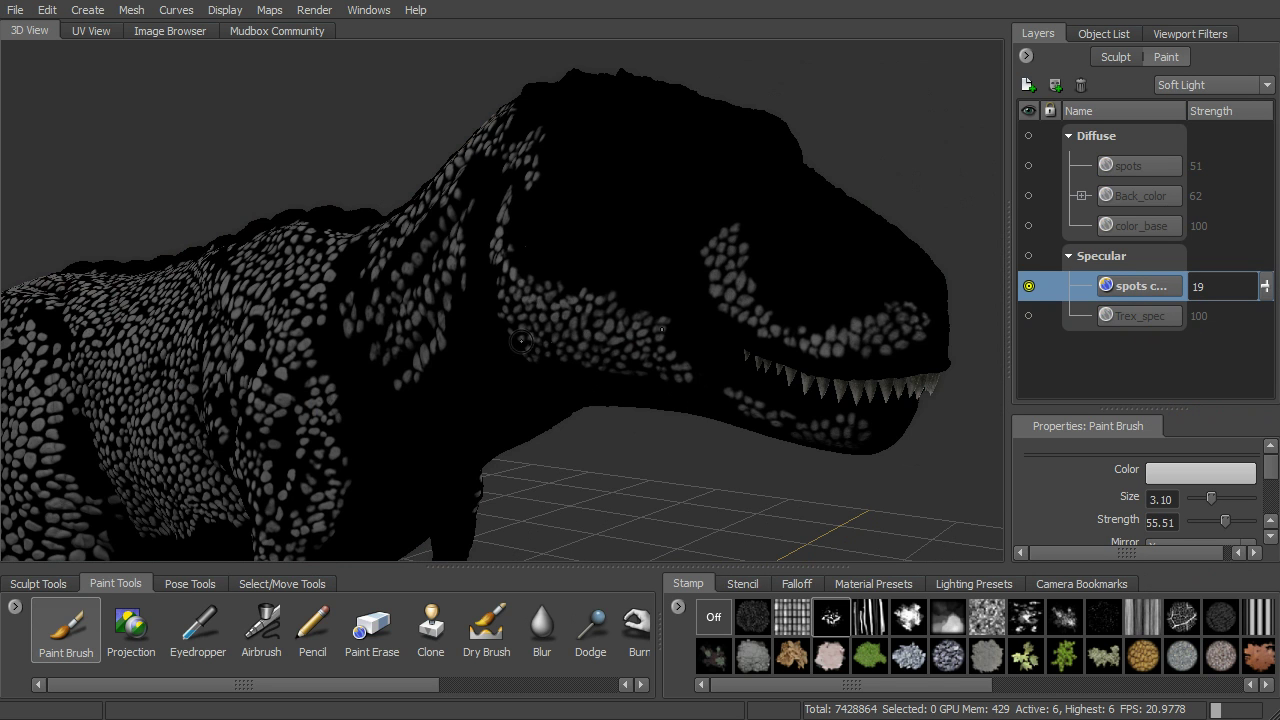
pyautogui.keyDown('alt'); pyautogui.moveTo(698, 384); pyautogui.dragTo(727, 387); pyautogui.keyUp('alt')
pyautogui.keyDown('alt'); pyautogui.moveTo(727, 387); pyautogui.dragTo(641, 372, button='right'); pyautogui.keyUp('alt')
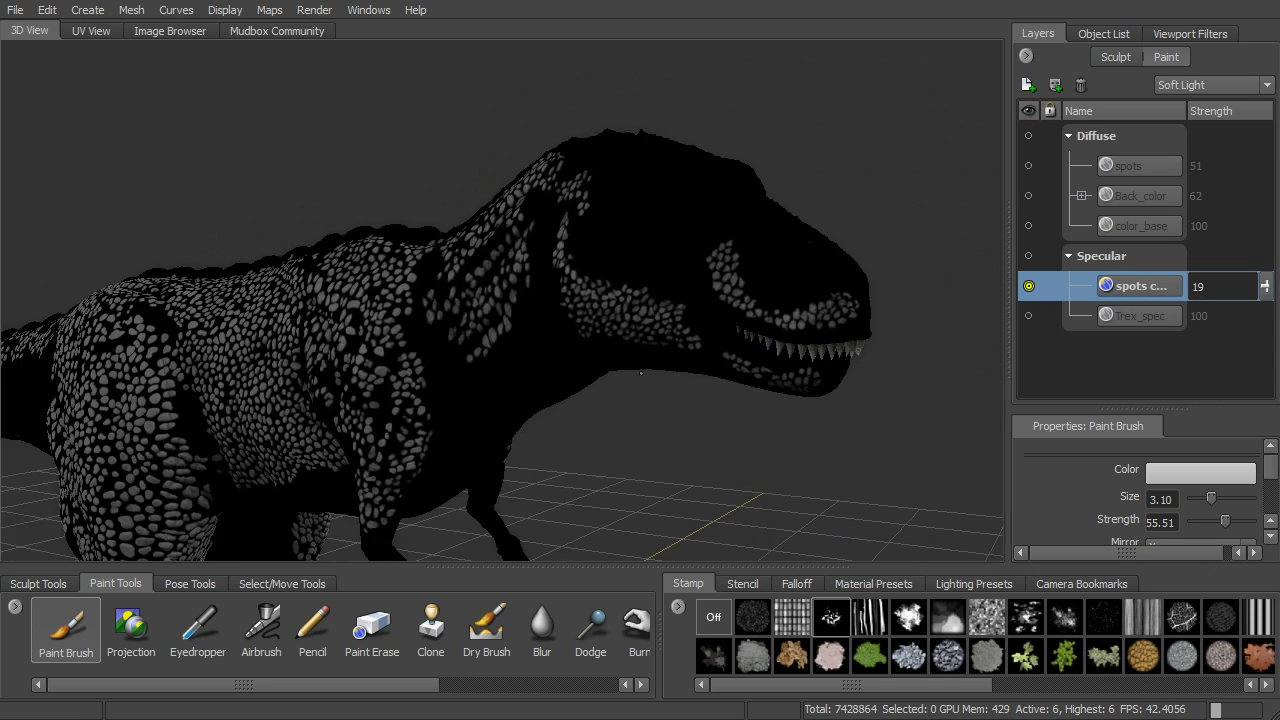
pyautogui.keyDown('alt'); pyautogui.moveTo(543, 375); pyautogui.dragTo(655, 378); pyautogui.keyUp('alt')
pyautogui.moveTo(267, 391)
pyautogui.keyDown('alt'); pyautogui.mouseDown()
pyautogui.moveTo(520, 352)
pyautogui.moveTo(410, 356)
pyautogui.mouseUp(); pyautogui.keyUp('alt')
pyautogui.keyDown('alt'); pyautogui.moveTo(740, 350); pyautogui.dragTo(879, 342, button='right'); pyautogui.keyUp('alt')
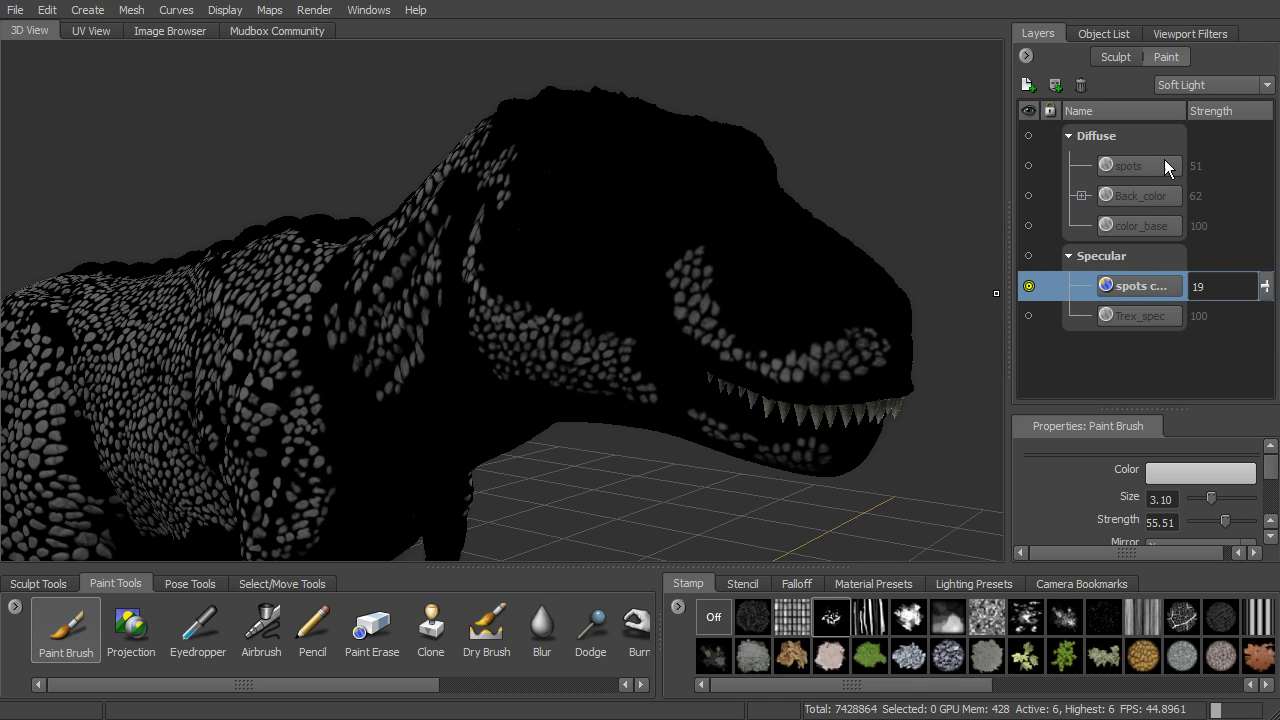
pyautogui.rightClick(1142, 290)
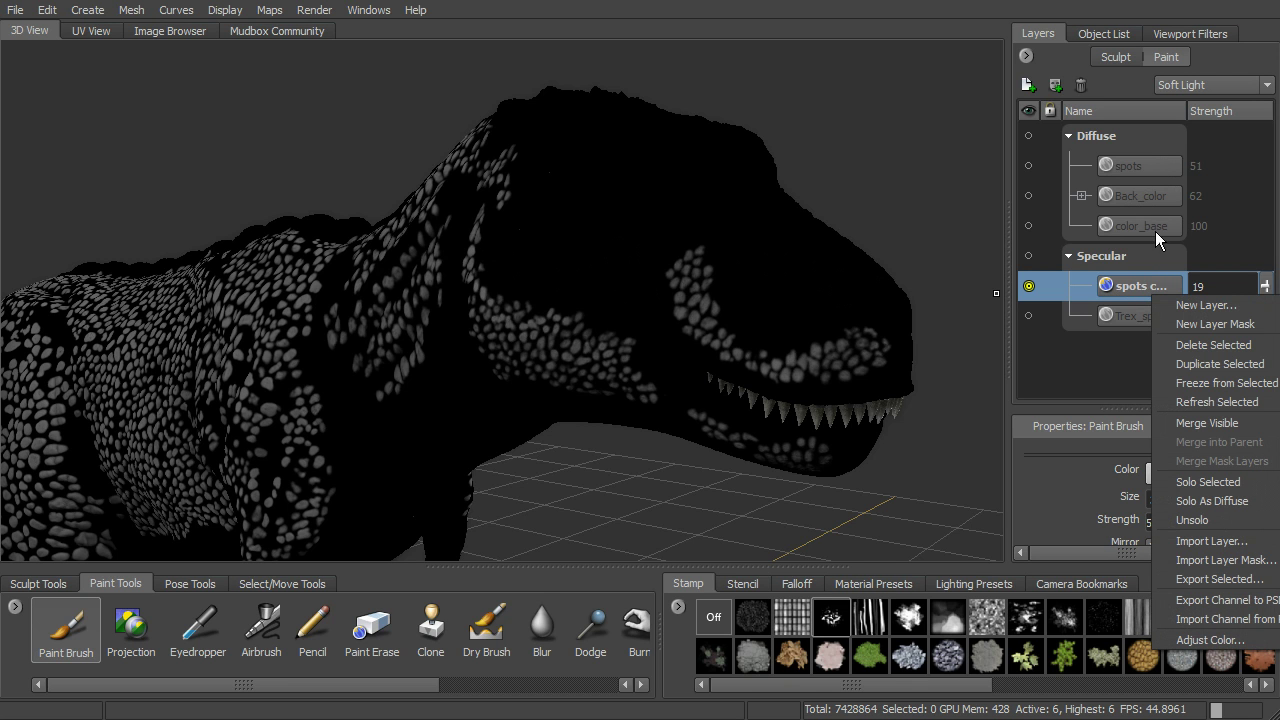
pyautogui.click(1230, 520)
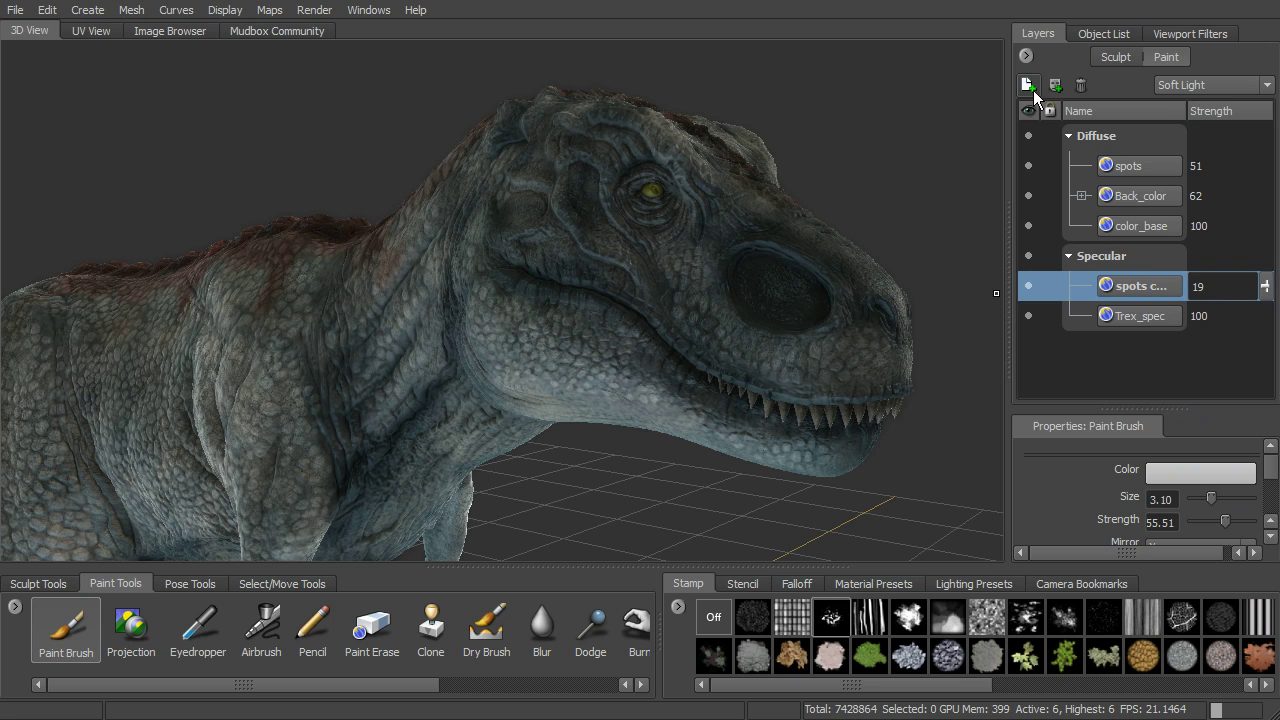
pyautogui.click(1027, 55)
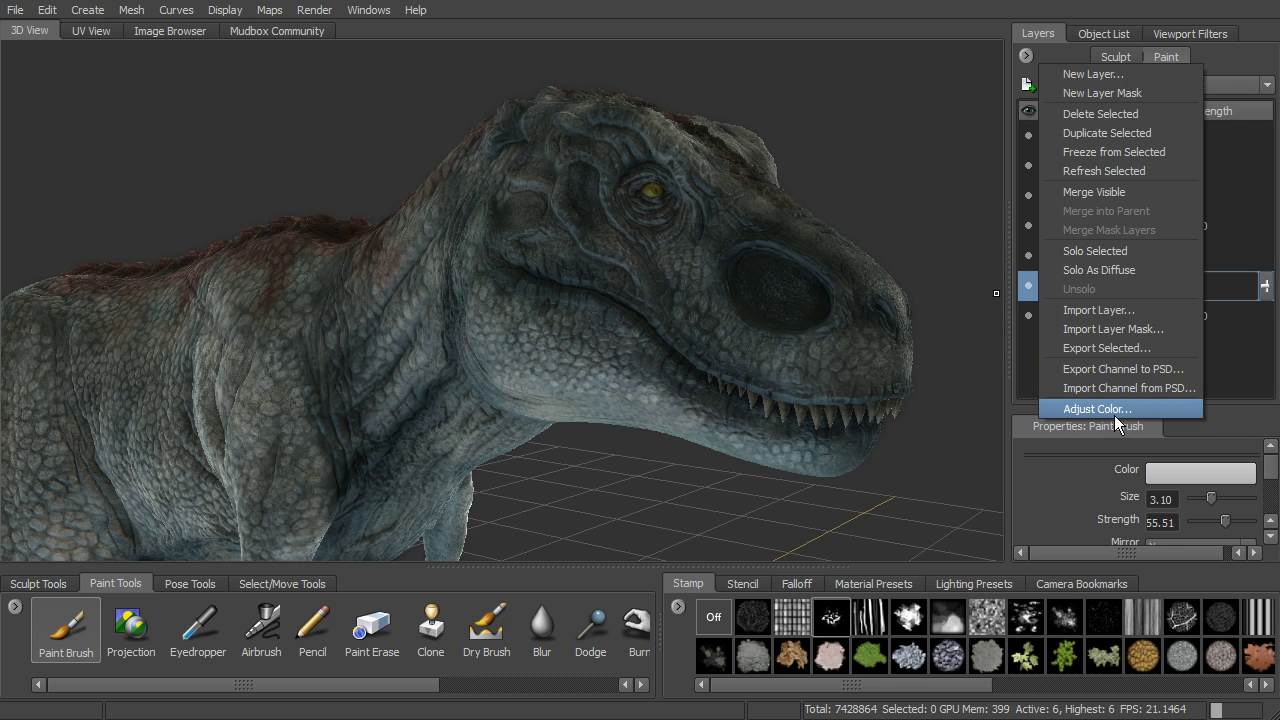
pyautogui.click(1010, 355)
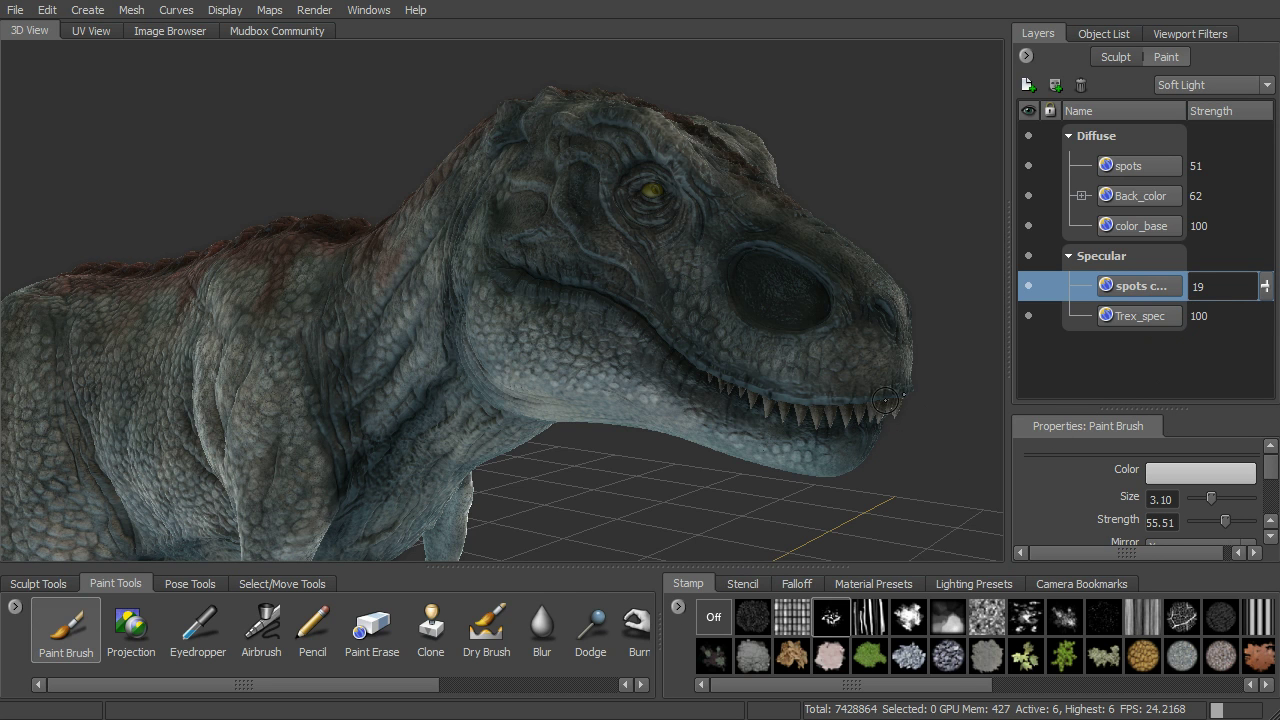
pyautogui.hscroll(2, 409, 686)
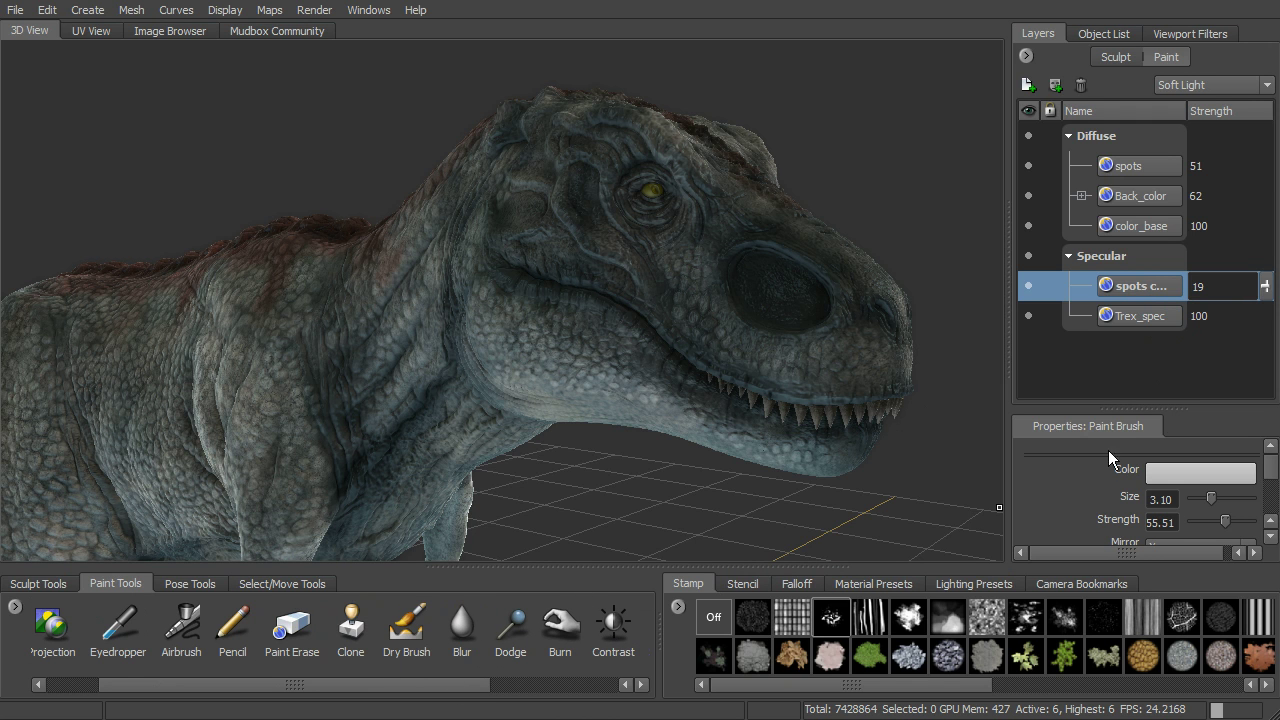
pyautogui.click(1026, 56)
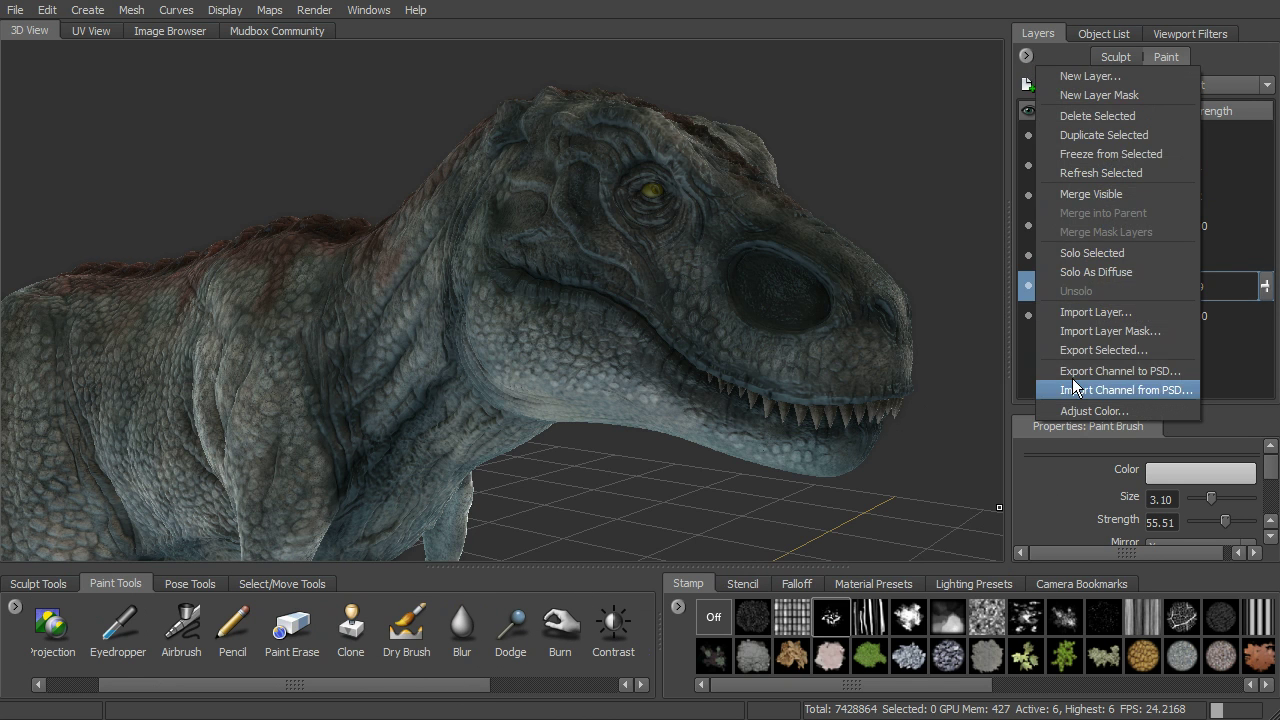
pyautogui.click(995, 415)
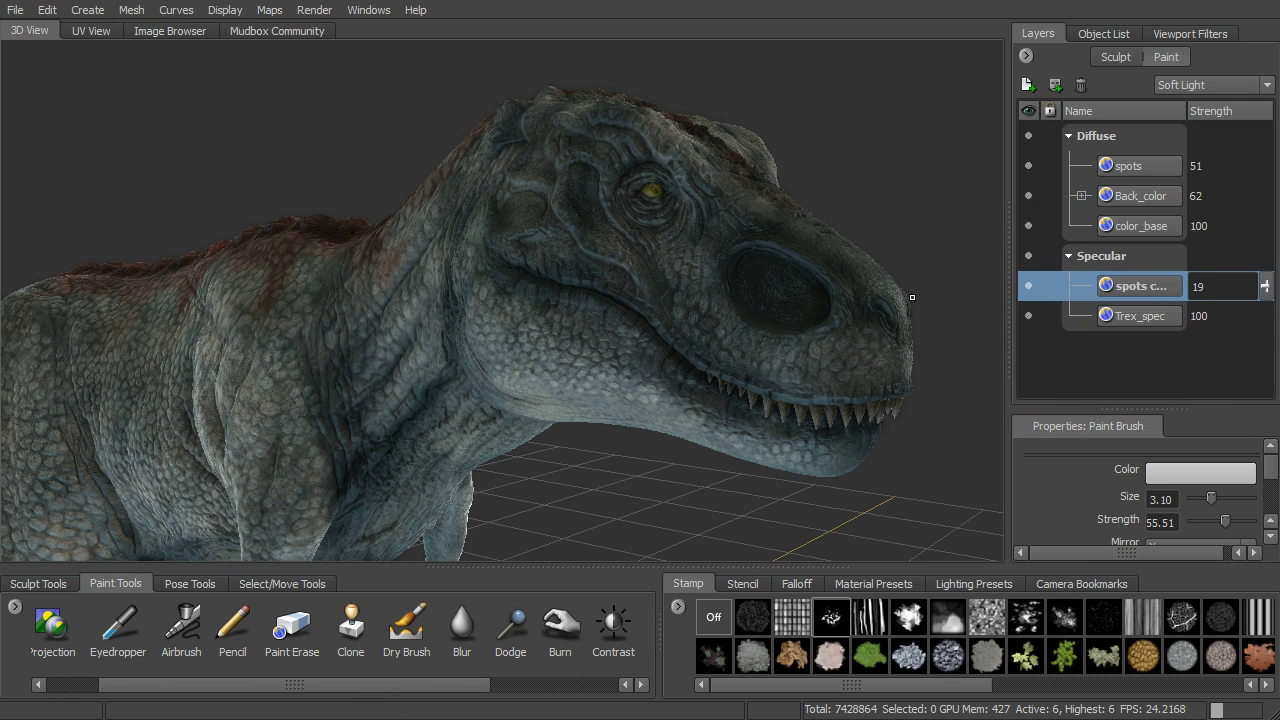
pyautogui.keyDown('alt'); pyautogui.moveTo(907, 261); pyautogui.dragTo(994, 214, button='middle'); pyautogui.keyUp('alt')
pyautogui.keyDown('alt'); pyautogui.moveTo(994, 214); pyautogui.dragTo(800, 246, button='right'); pyautogui.keyUp('alt')
pyautogui.keyDown('alt'); pyautogui.moveTo(800, 246); pyautogui.dragTo(878, 259, button='middle'); pyautogui.keyUp('alt')
pyautogui.keyDown('alt'); pyautogui.moveTo(881, 308); pyautogui.dragTo(891, 303); pyautogui.keyUp('alt')
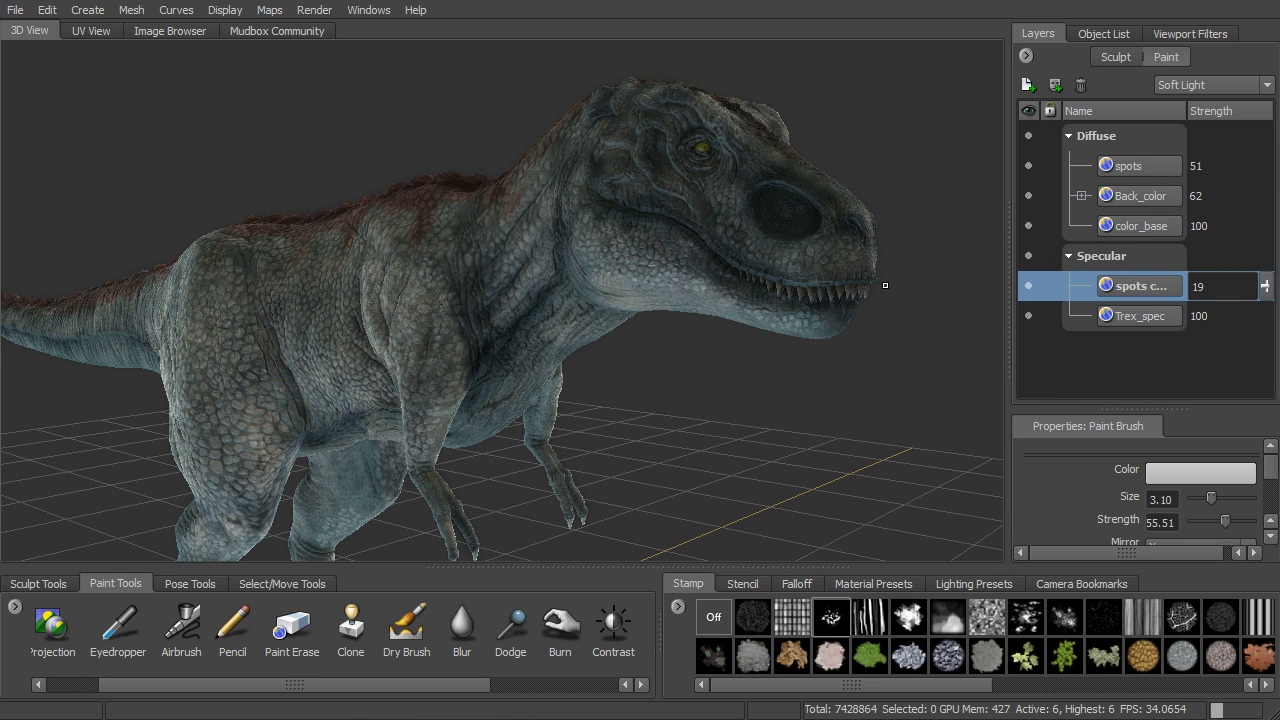